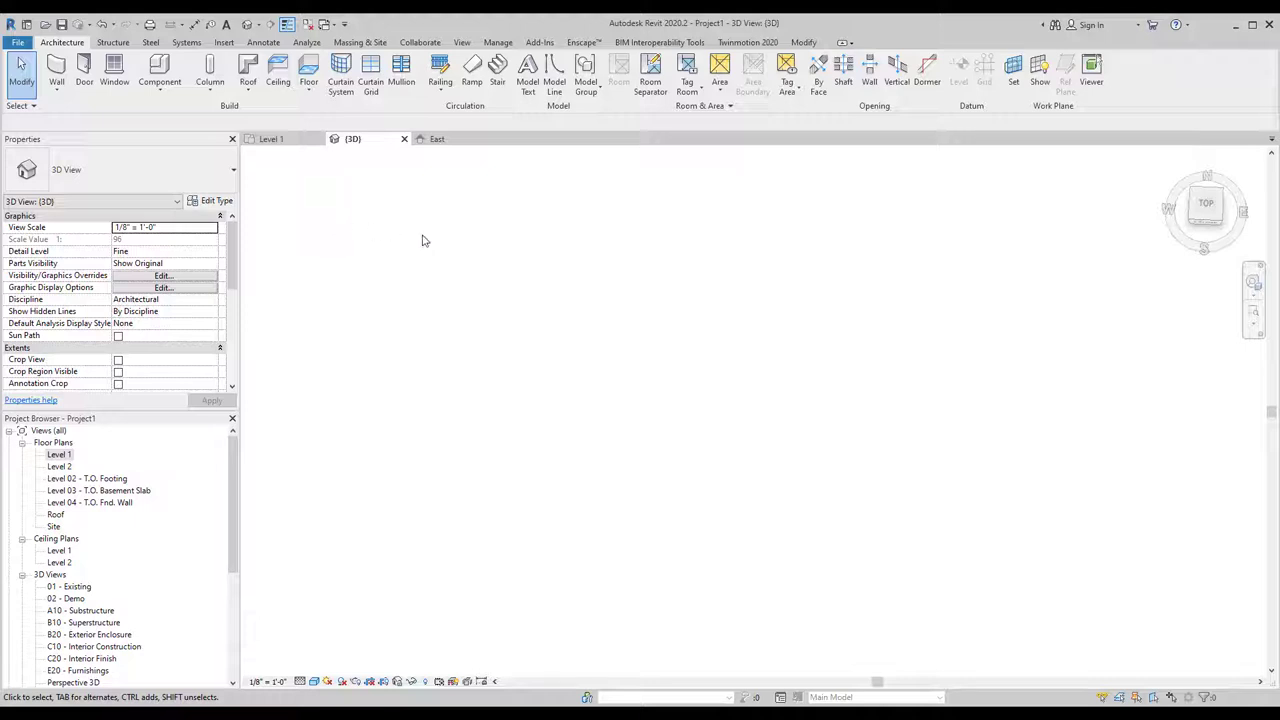
# Open the Level 1 floor plan and start placing a new wall.
pyautogui.doubleClick(60, 456)
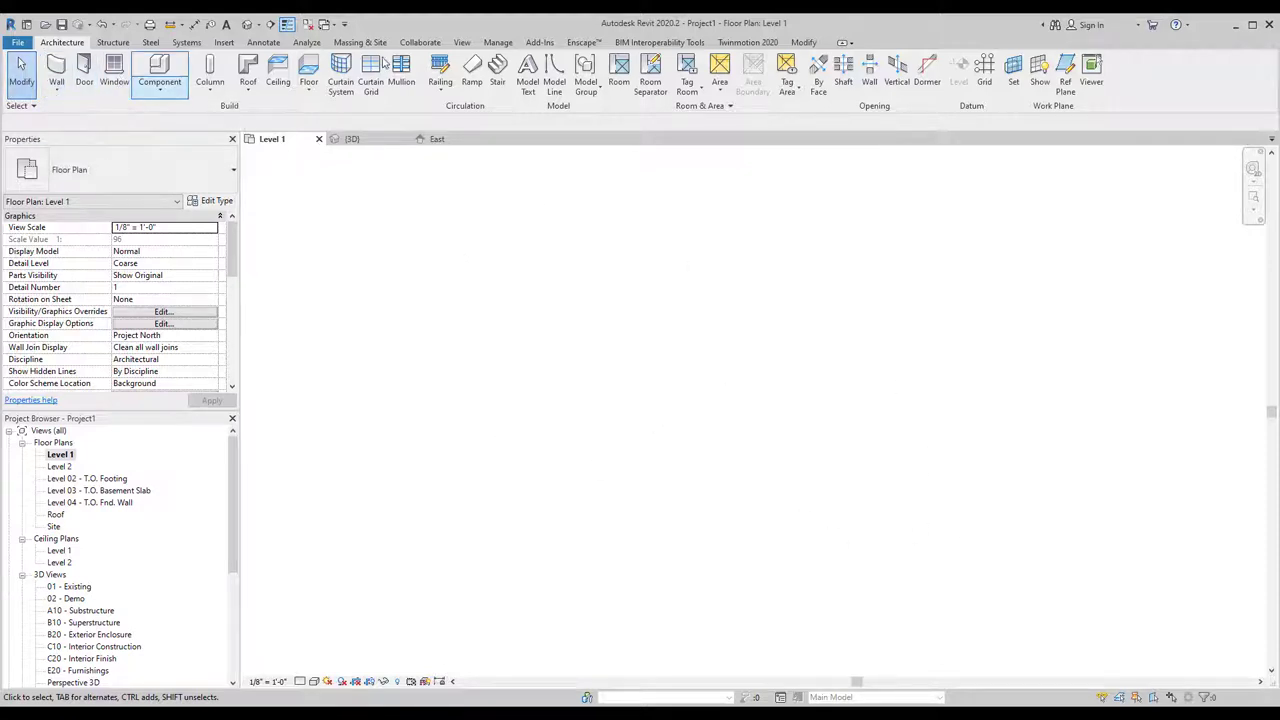
pyautogui.click(160, 90)
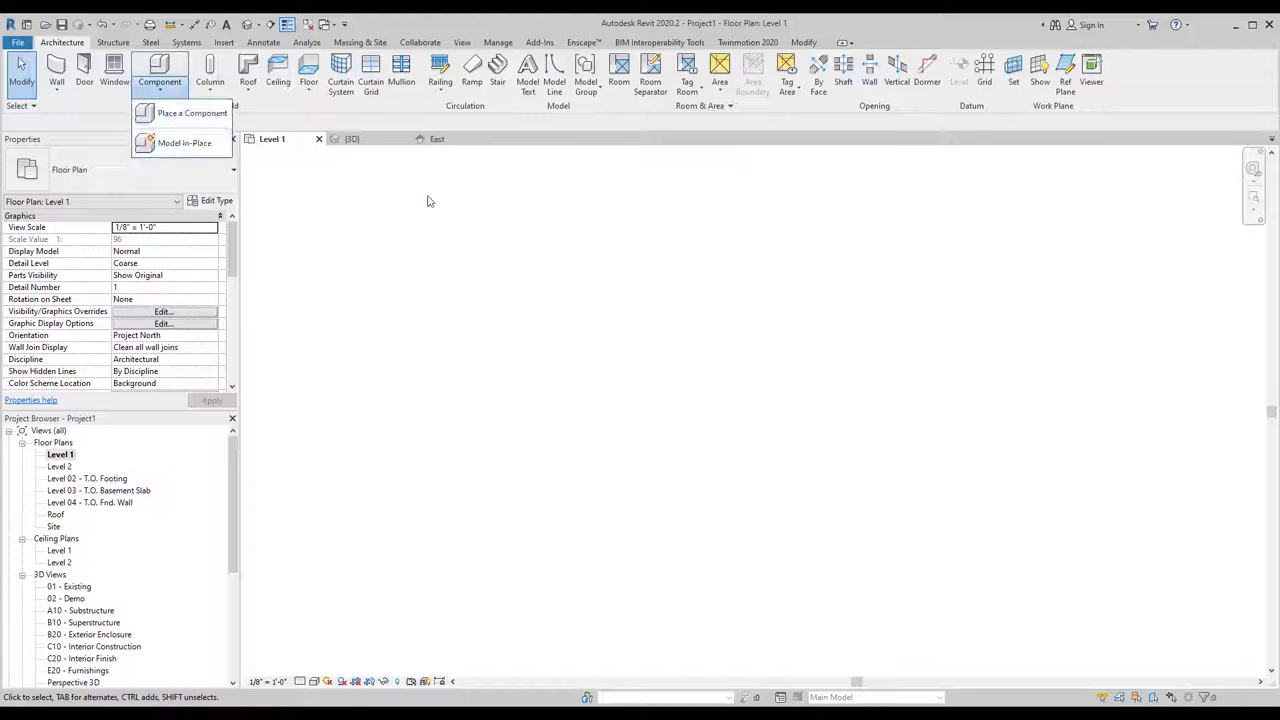
pyautogui.click(450, 218)
pyautogui.click(55, 90)
pyautogui.click(110, 165)
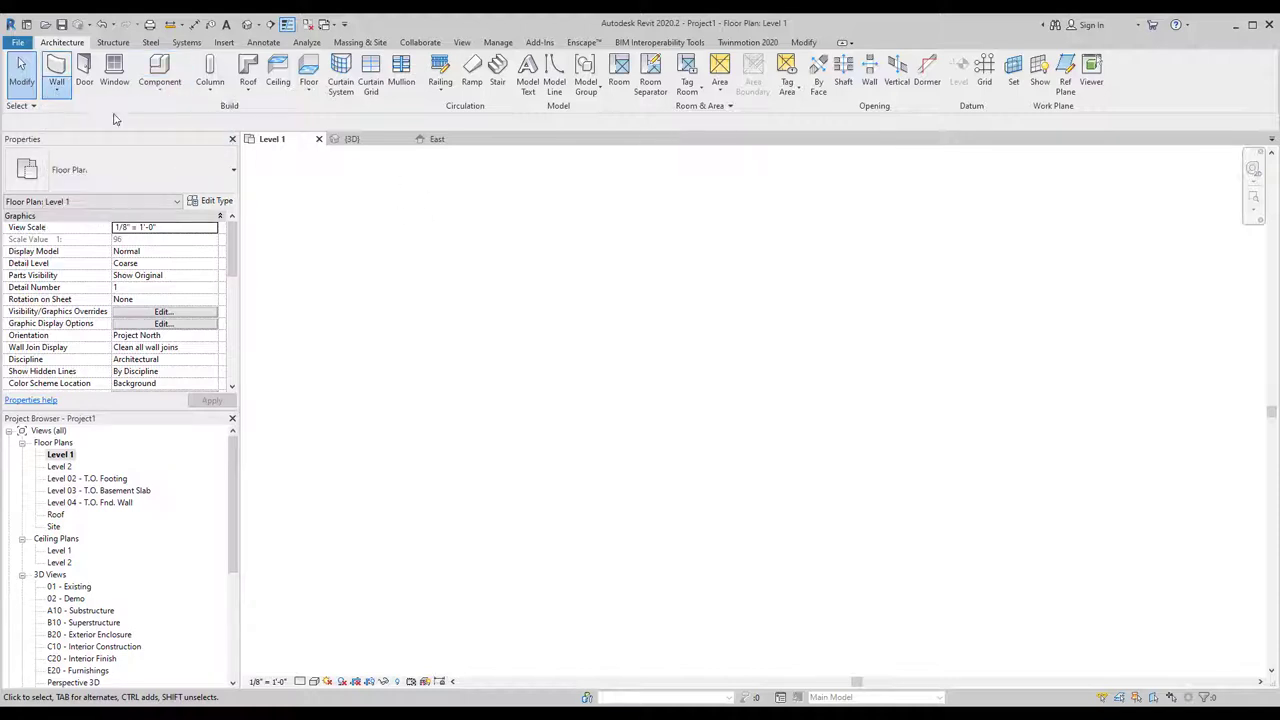
# Choose the Basic Wall Generic - 6" wall type from the Type Selector.
pyautogui.click(183, 172)
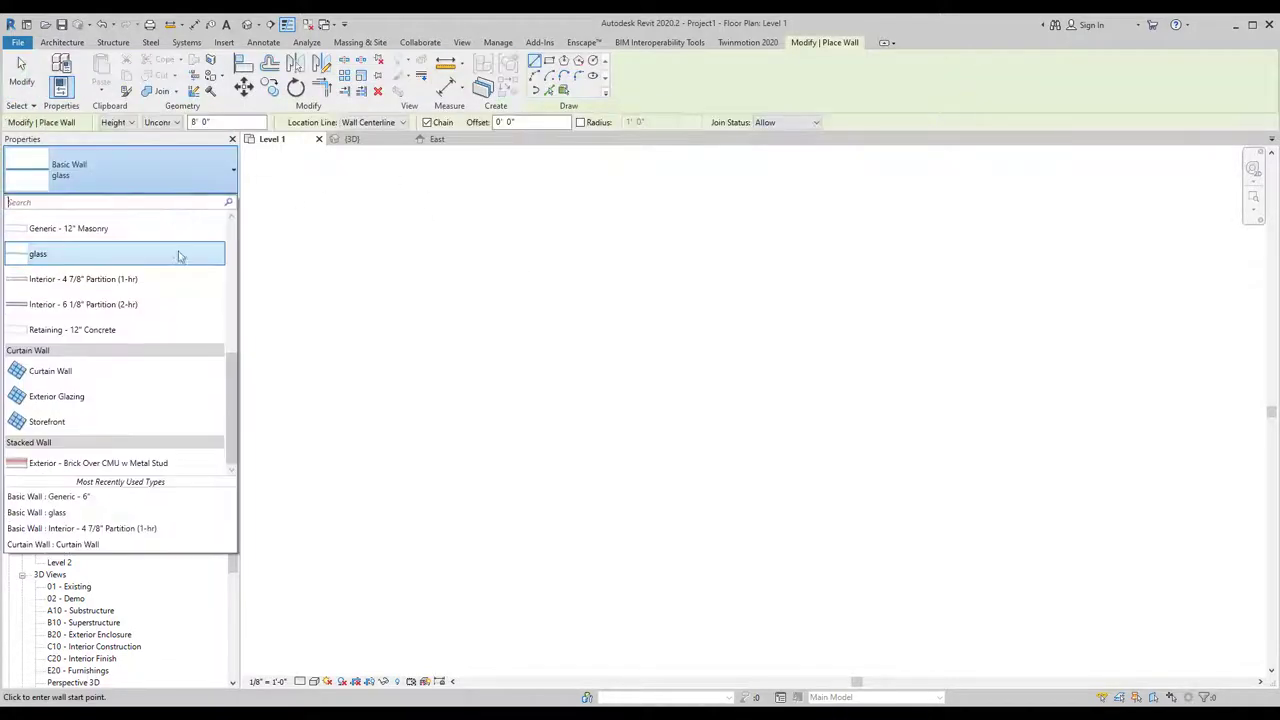
pyautogui.scroll(1, 163, 406)
pyautogui.scroll(1, 162, 390)
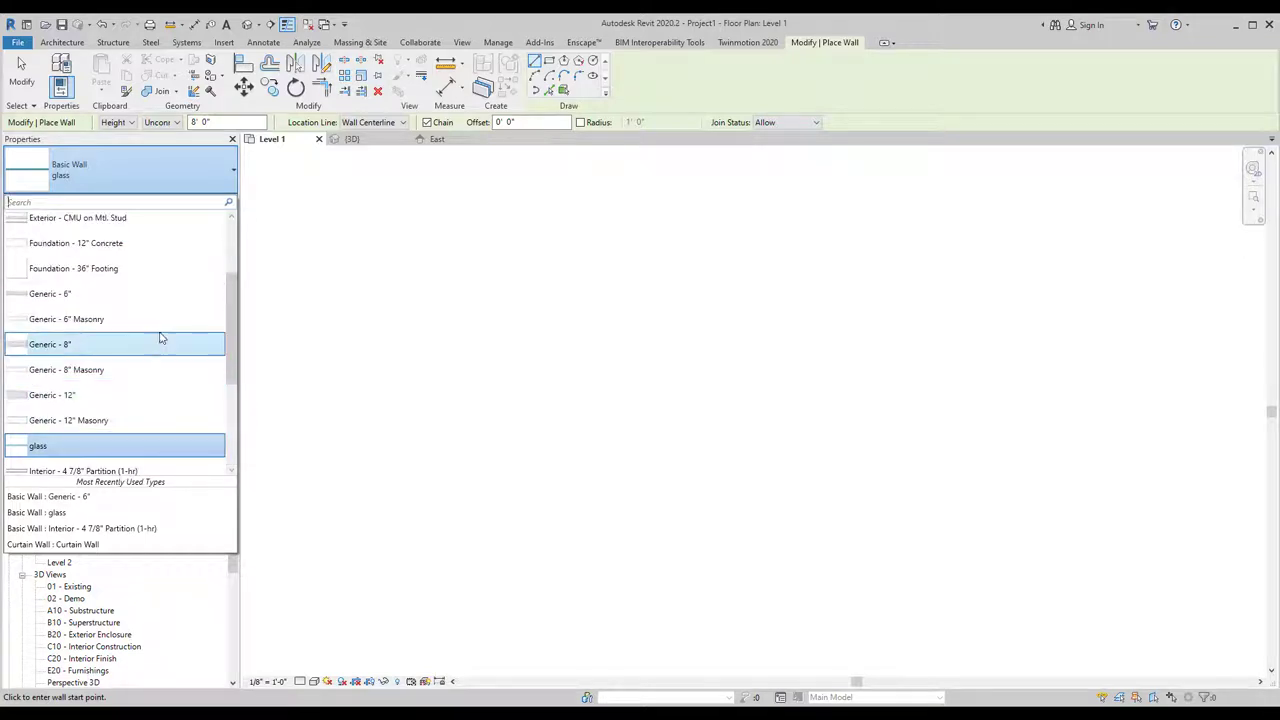
pyautogui.scroll(1, 164, 286)
pyautogui.scroll(1, 164, 282)
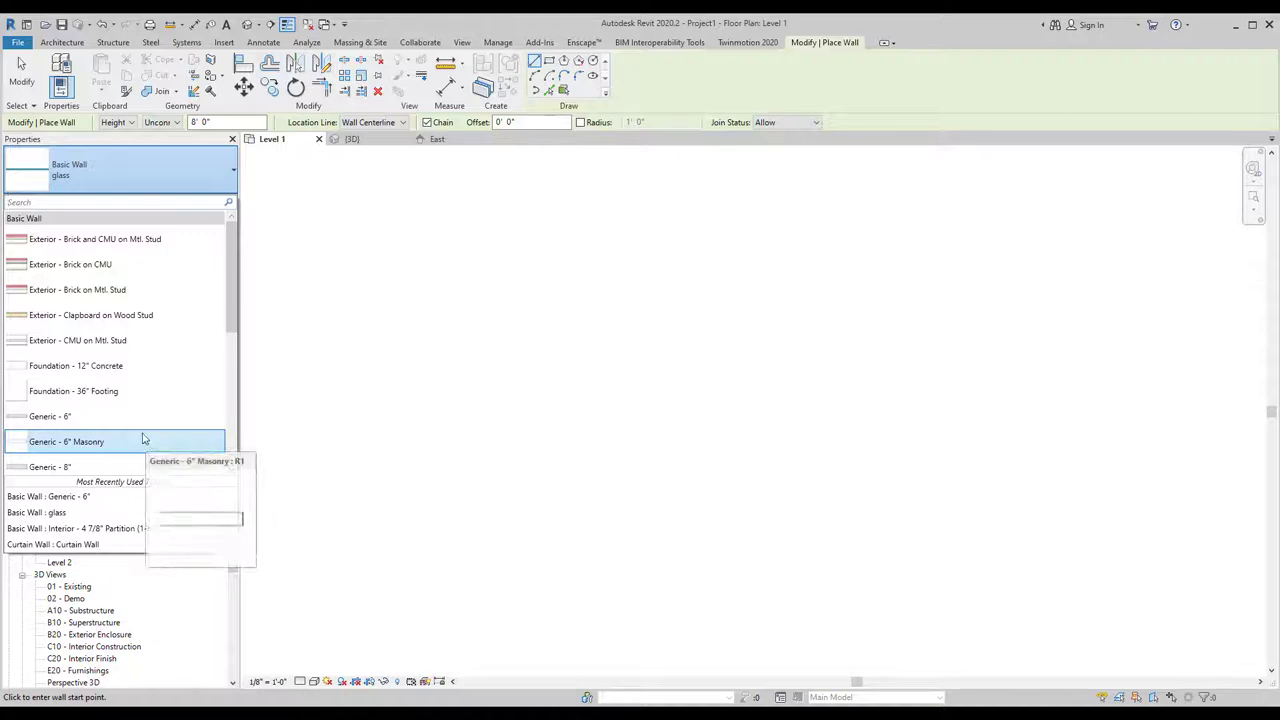
pyautogui.click(140, 416)
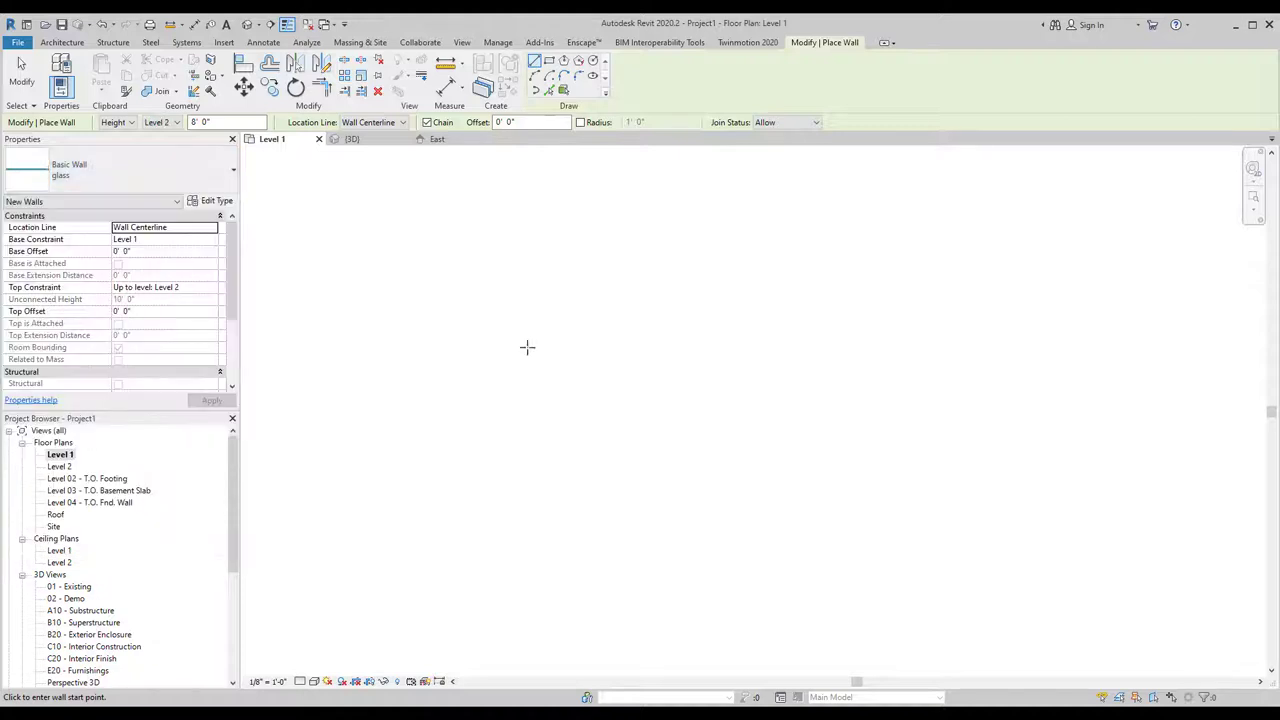
# Draw the wall as an ellipse with semi-axes of about 15'-6" and 9'-0".
pyautogui.click(593, 77)
pyautogui.click(693, 413)
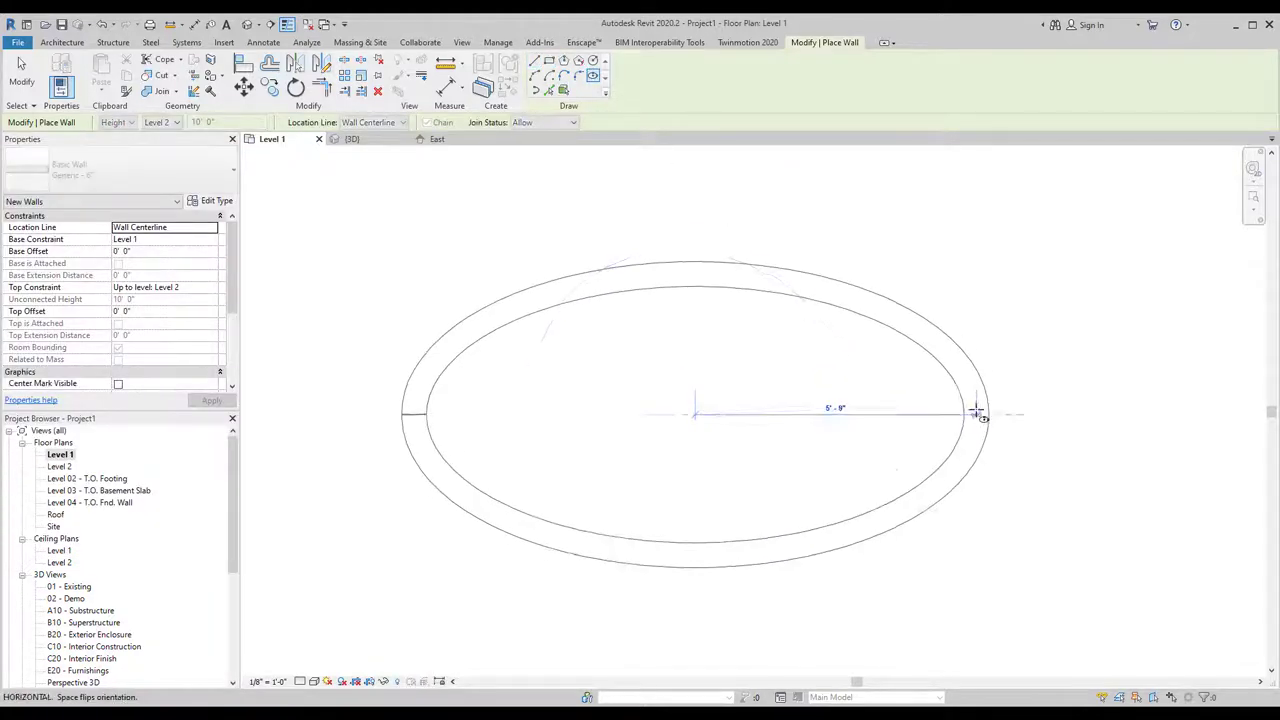
pyautogui.scroll(-3, 978, 420)
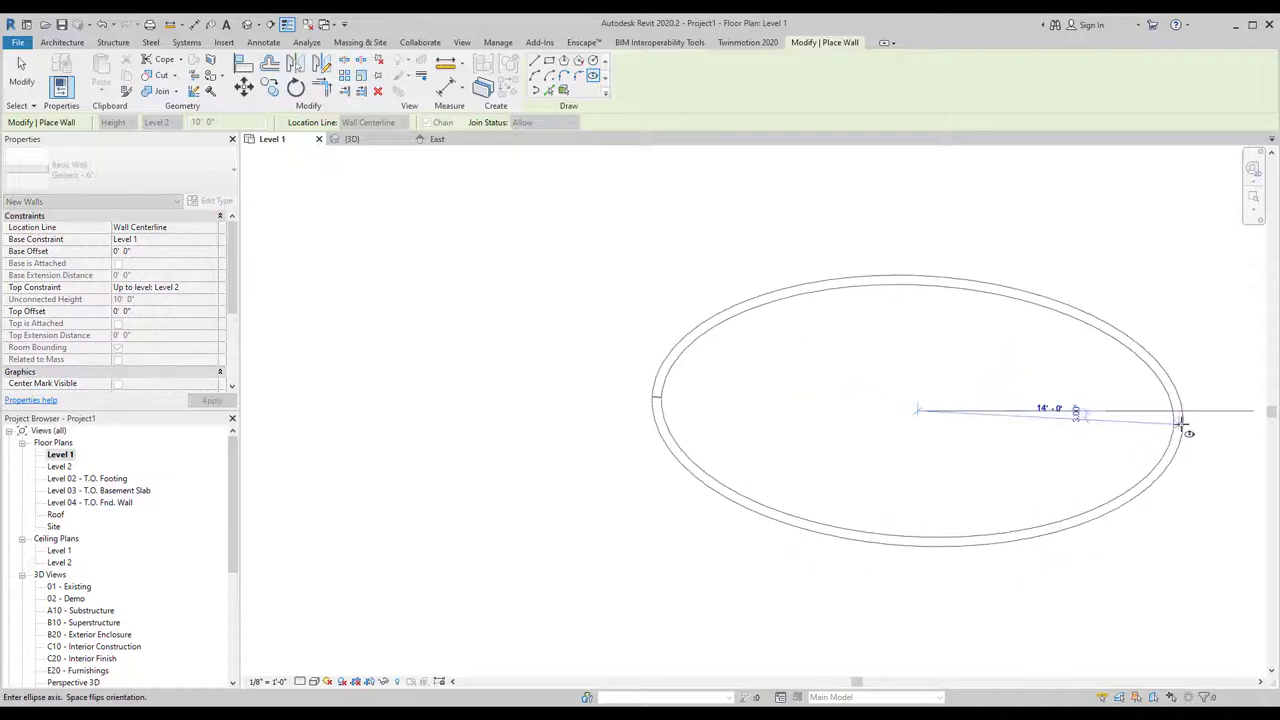
pyautogui.click(1205, 412)
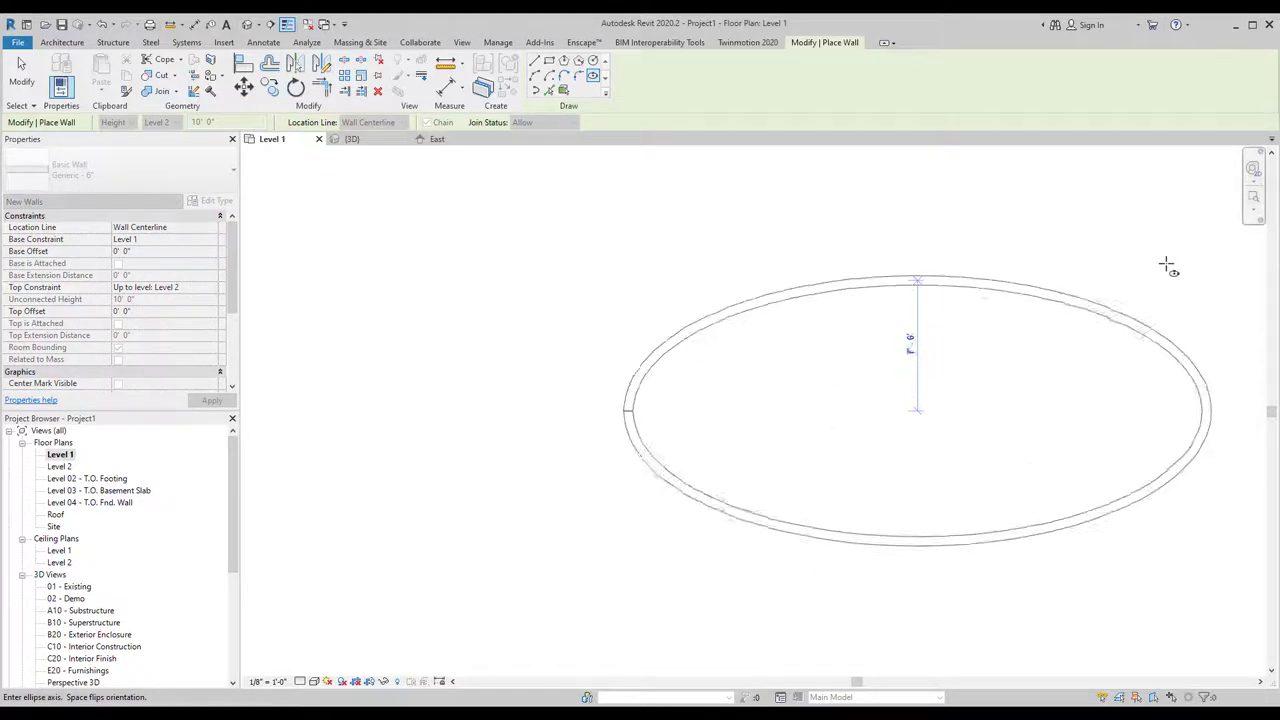
pyautogui.click(1130, 244)
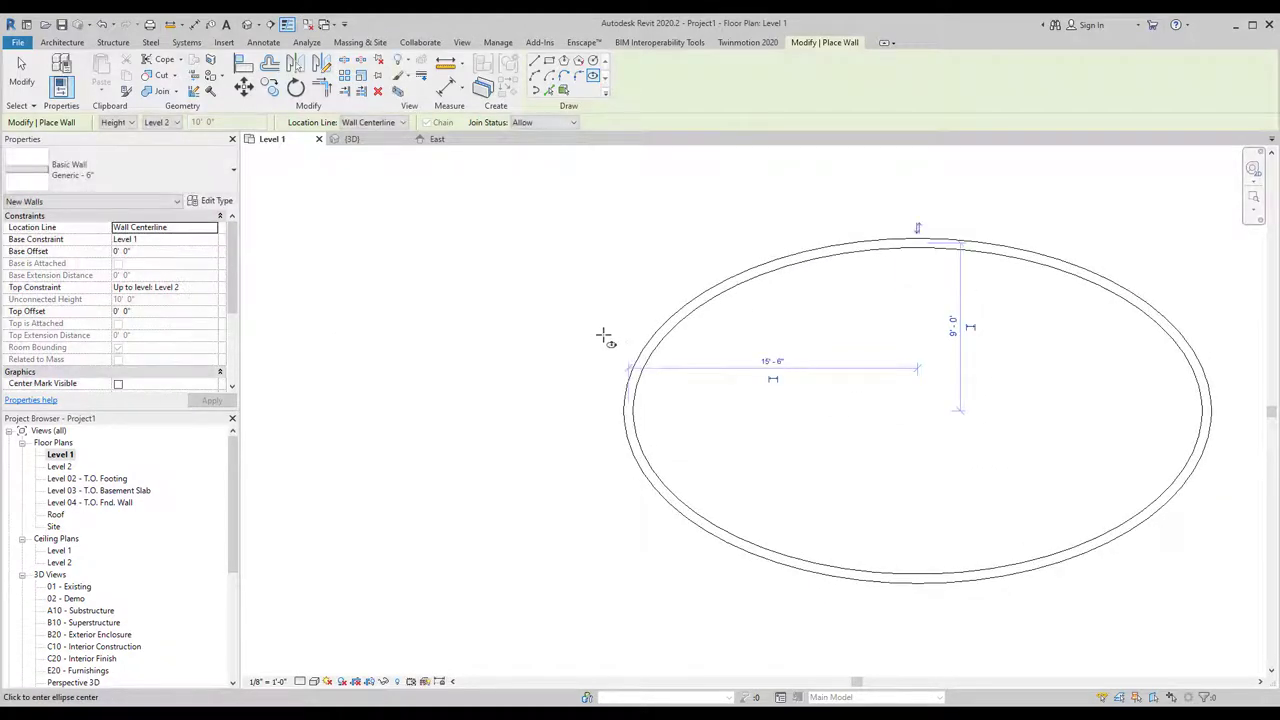
pyautogui.press('Escape')
pyautogui.press('Escape')
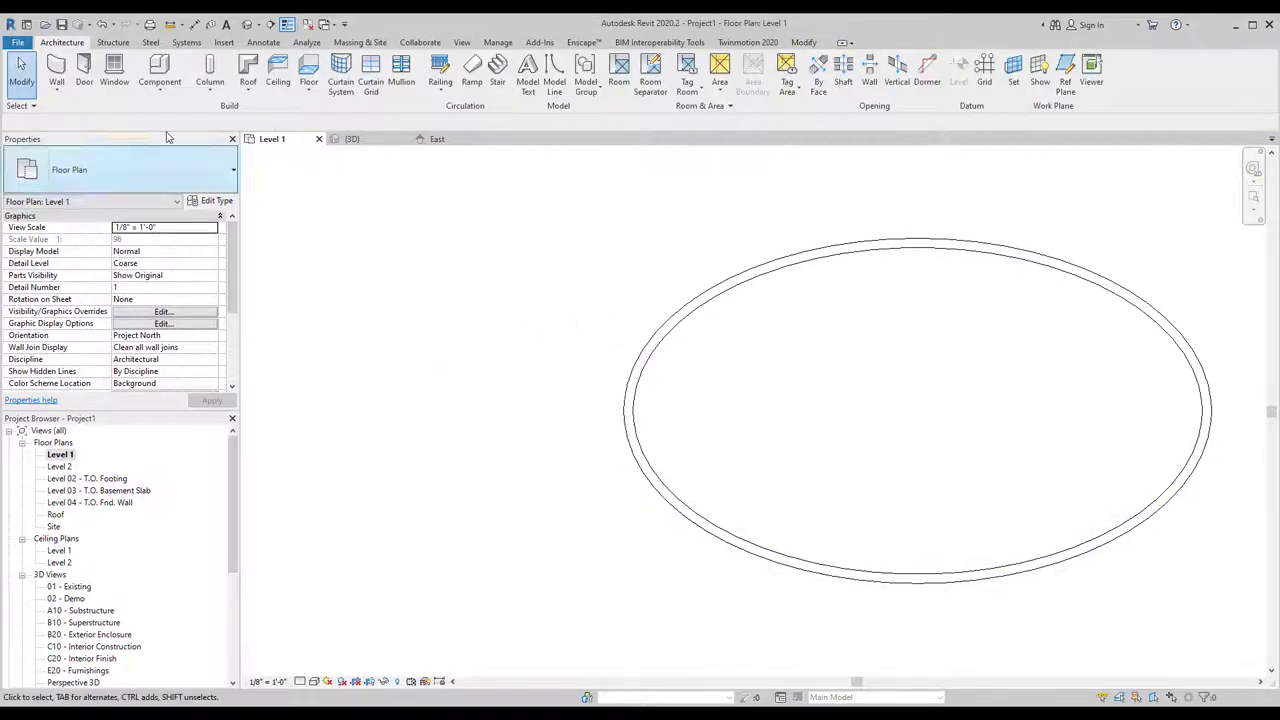
pyautogui.click(248, 23)
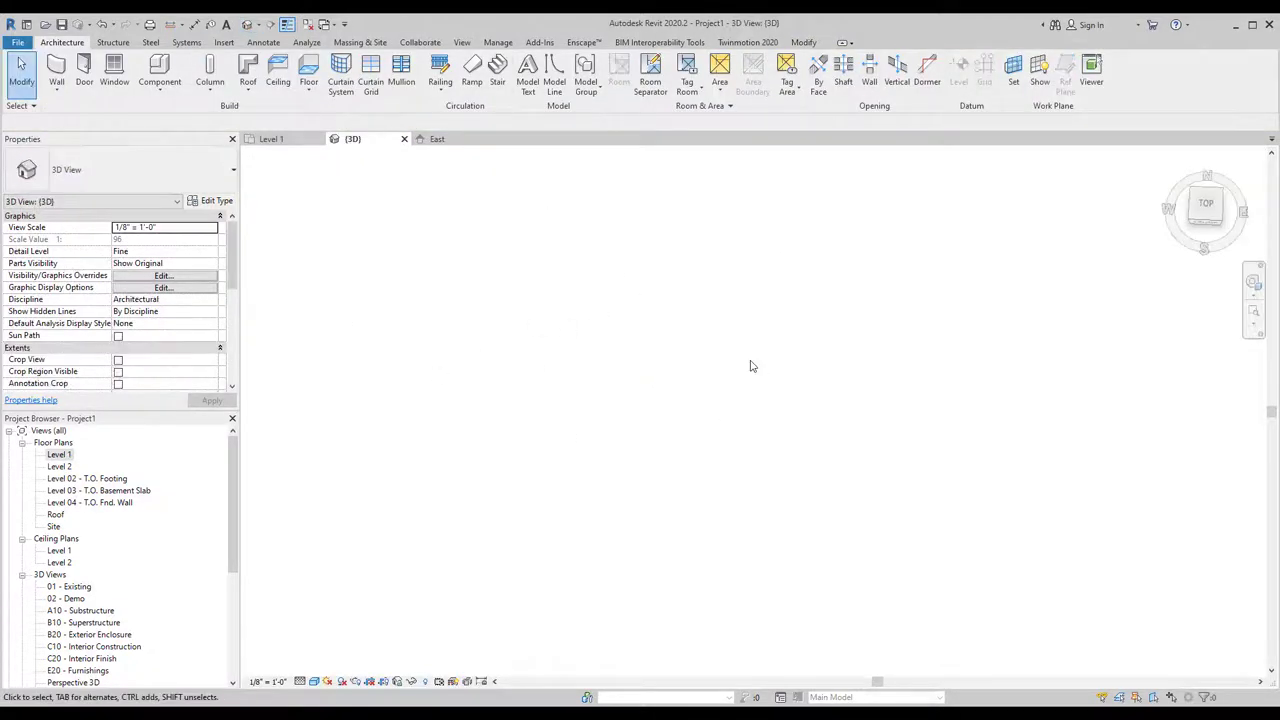
pyautogui.scroll(5, 716, 469)
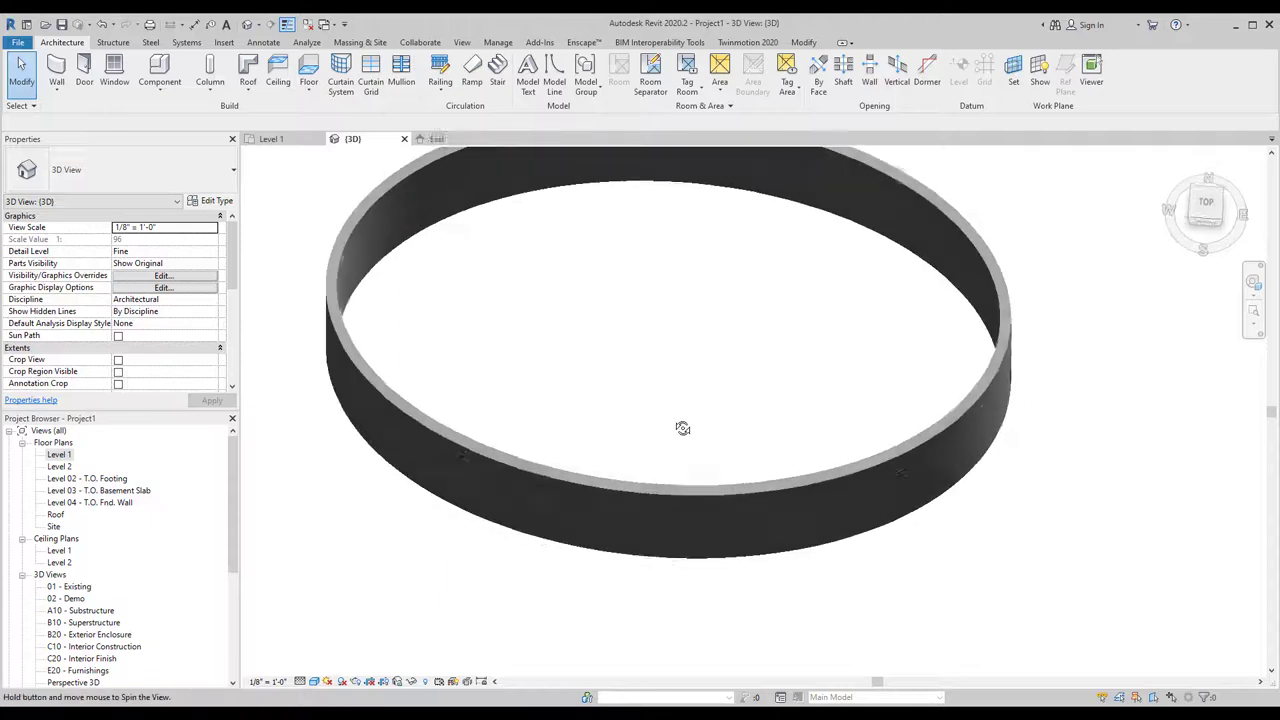
pyautogui.keyDown('shift'); pyautogui.moveTo(731, 483); pyautogui.dragTo(810, 323, button='middle'); pyautogui.keyUp('shift')
pyautogui.scroll(-3, 810, 323)
pyautogui.keyDown('shift'); pyautogui.moveTo(823, 557); pyautogui.dragTo(716, 461, button='middle'); pyautogui.keyUp('shift')
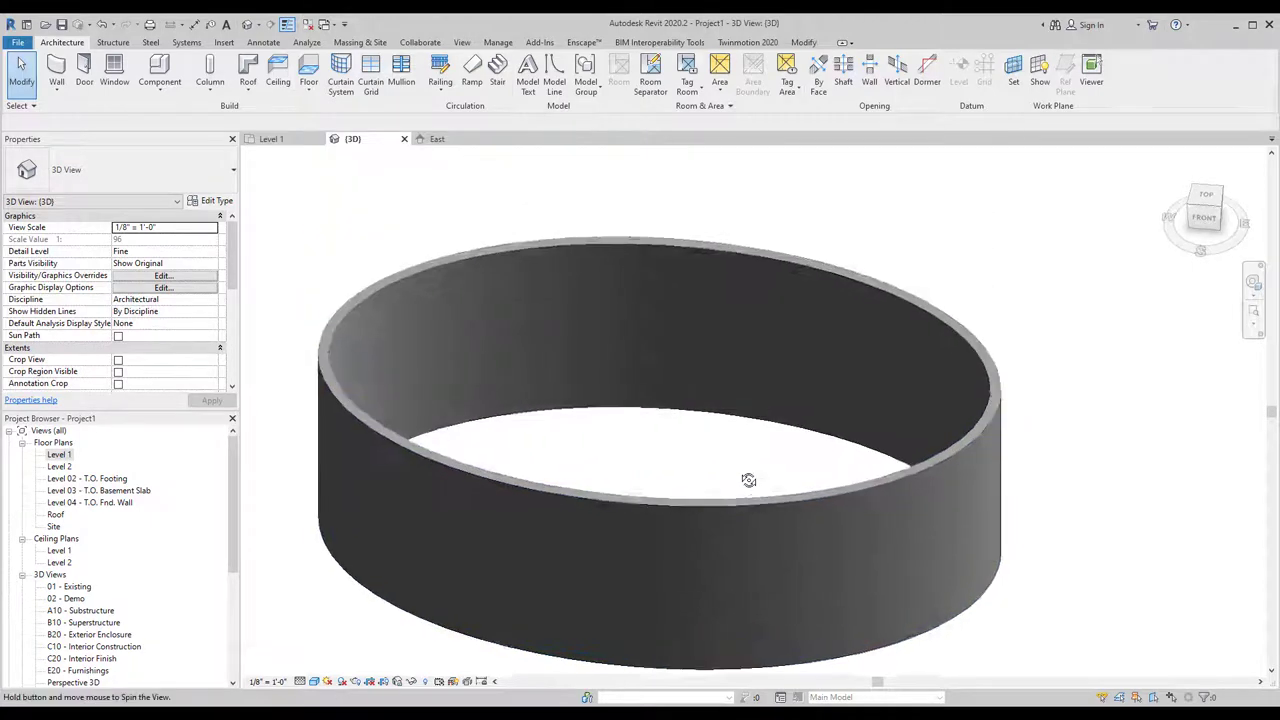
pyautogui.doubleClick(56, 455)
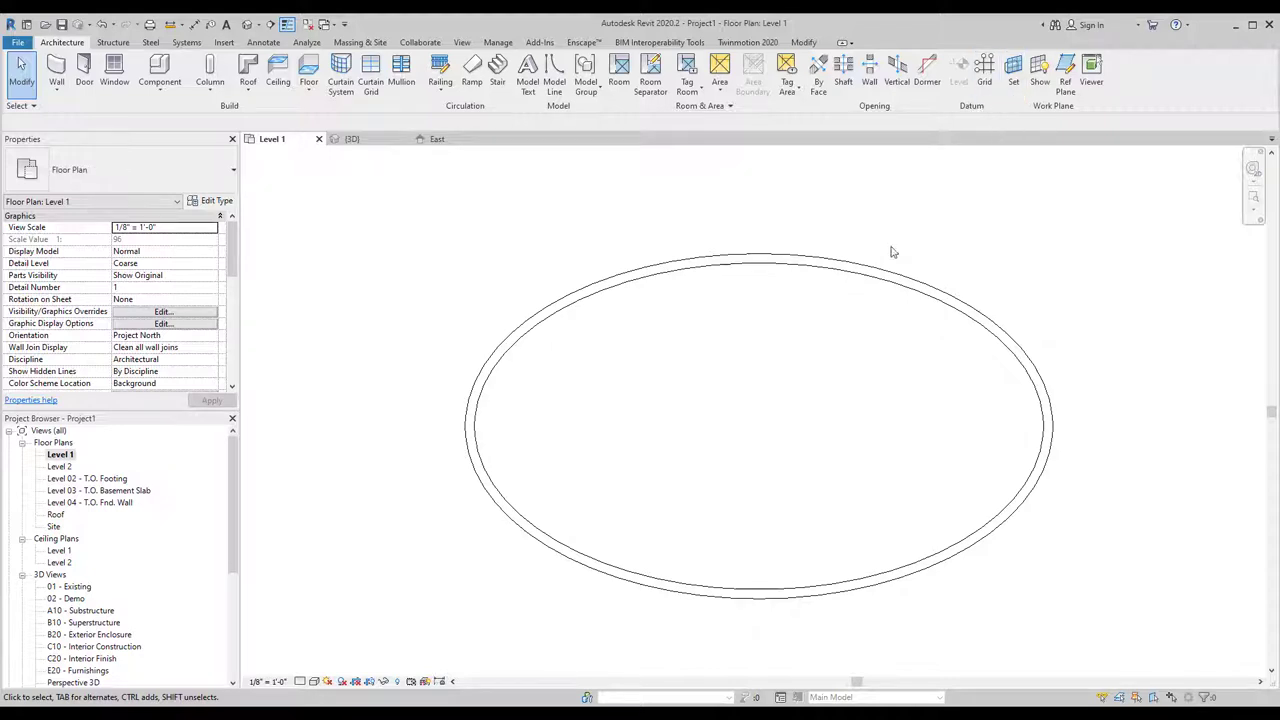
# Draw a horizontal reference plane from the ellipse's left end past its right side.
pyautogui.click(1065, 80)
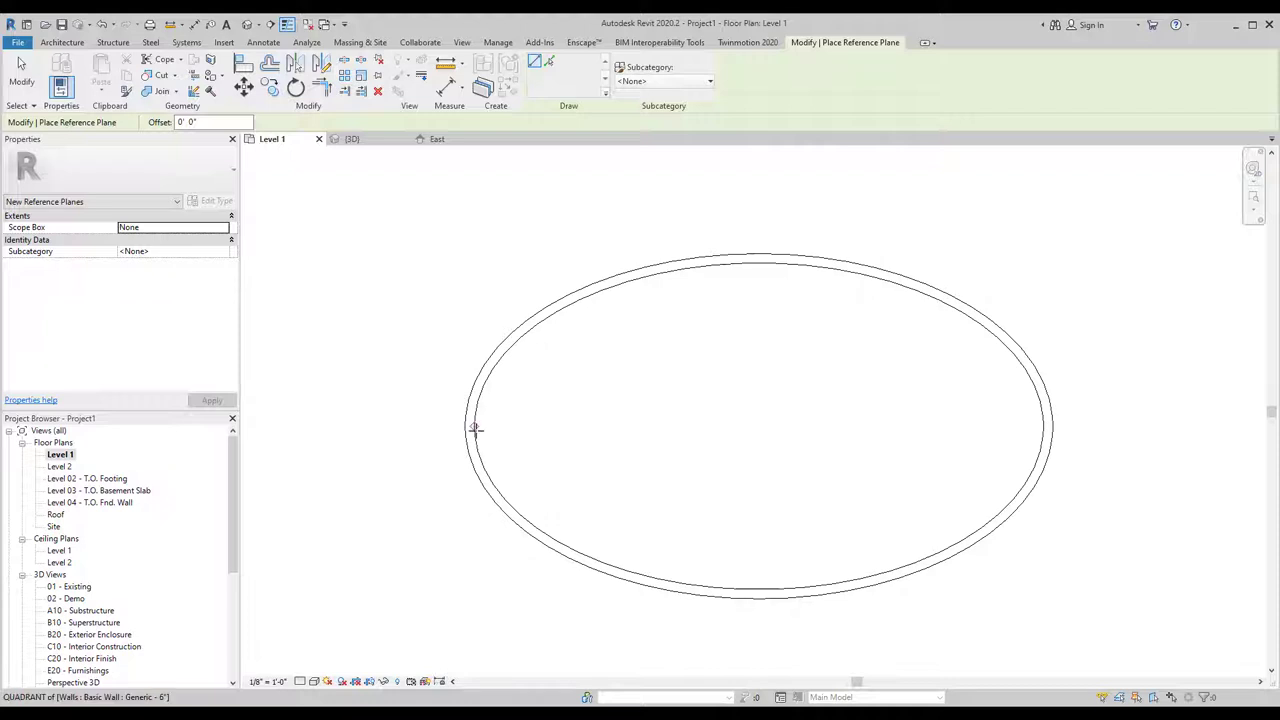
pyautogui.click(475, 428)
pyautogui.click(1092, 427)
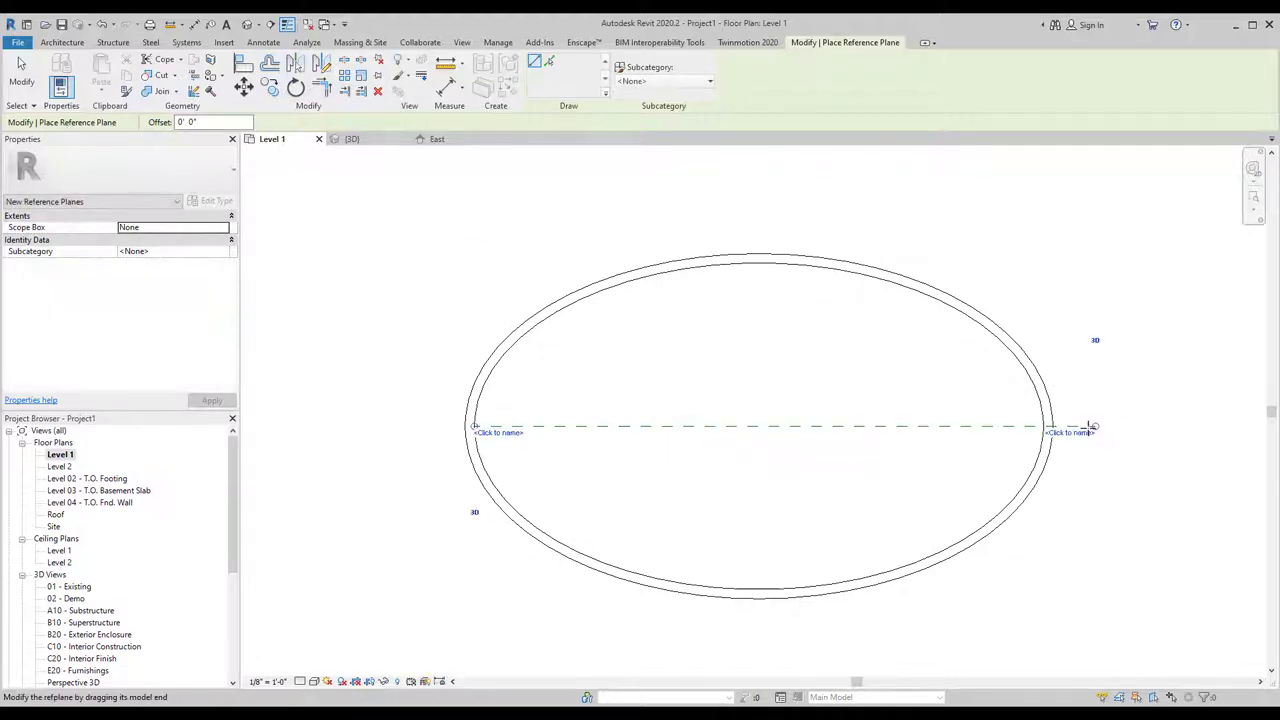
pyautogui.press('Escape')
pyautogui.press('Escape')
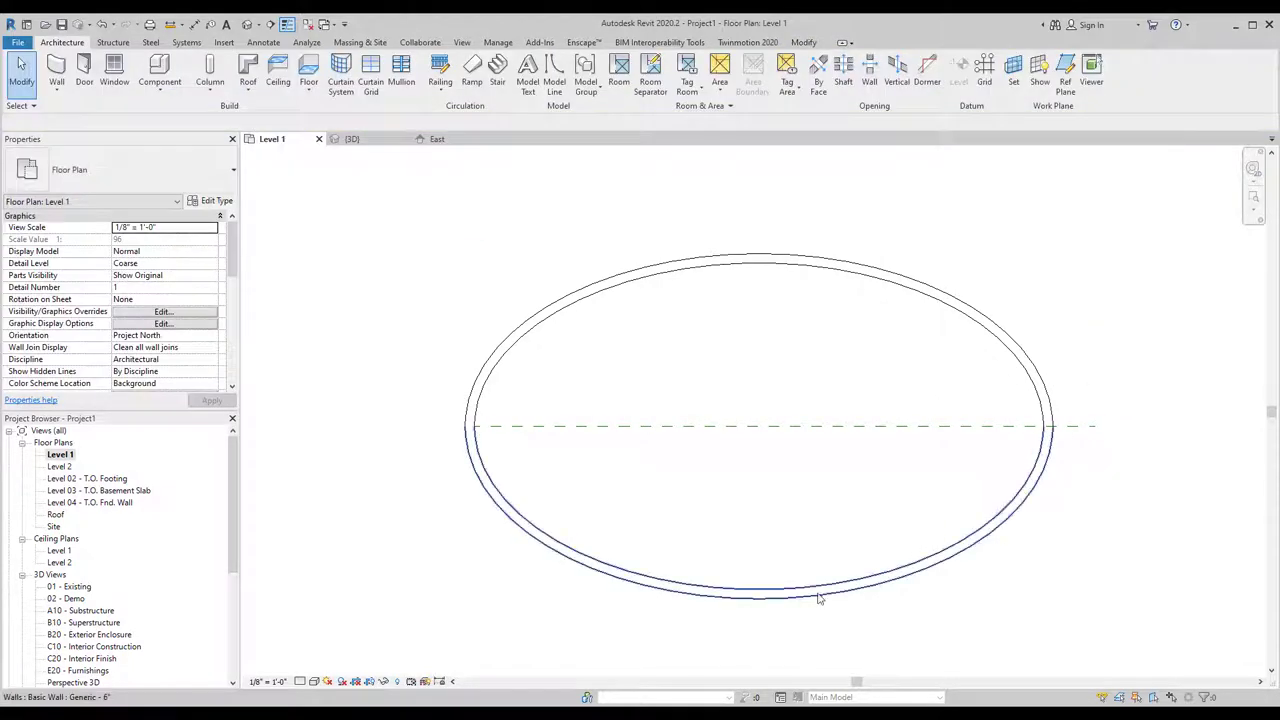
# Name the new reference plane 1.
pyautogui.click(645, 428)
pyautogui.click(1093, 442)
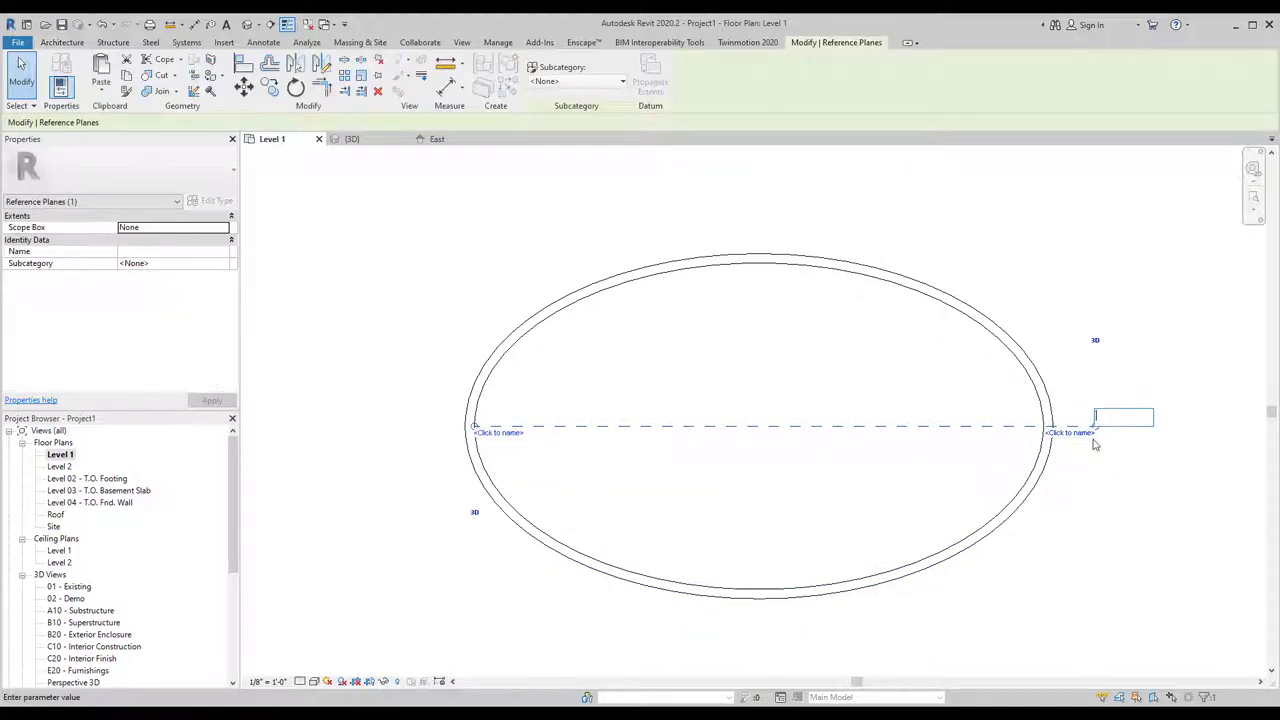
pyautogui.write('1')
pyautogui.press('Return')
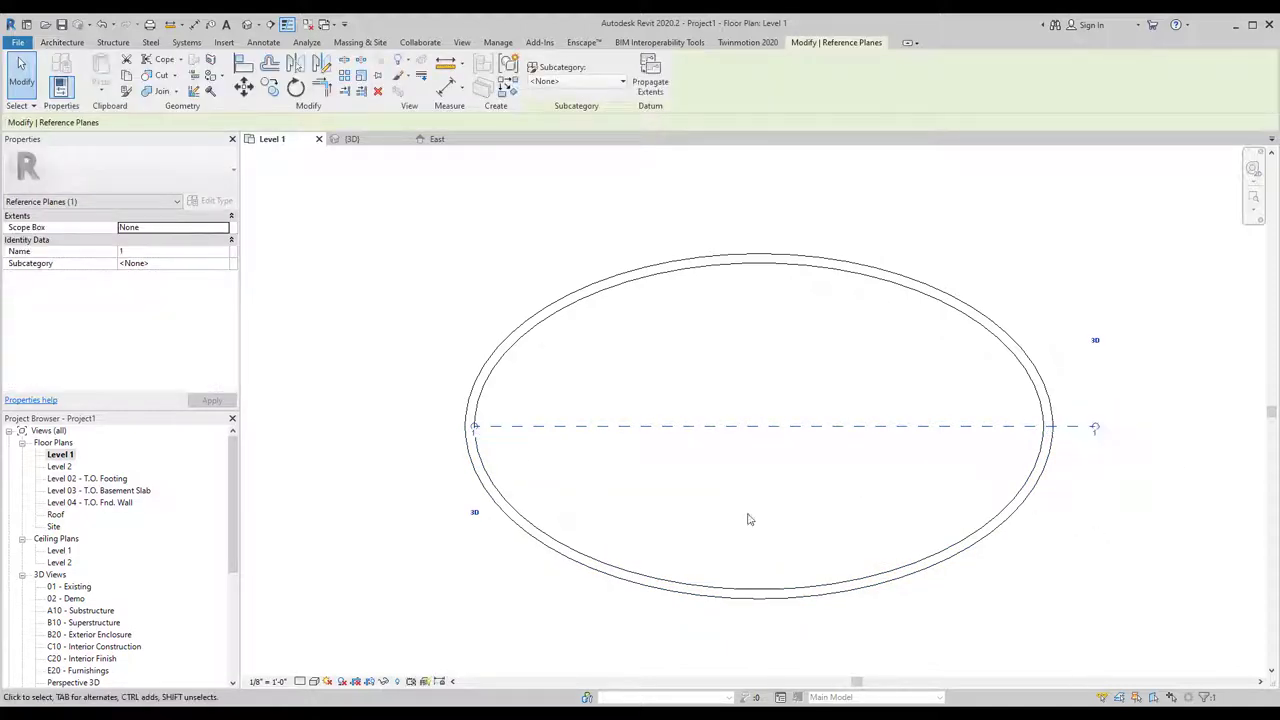
pyautogui.click(70, 45)
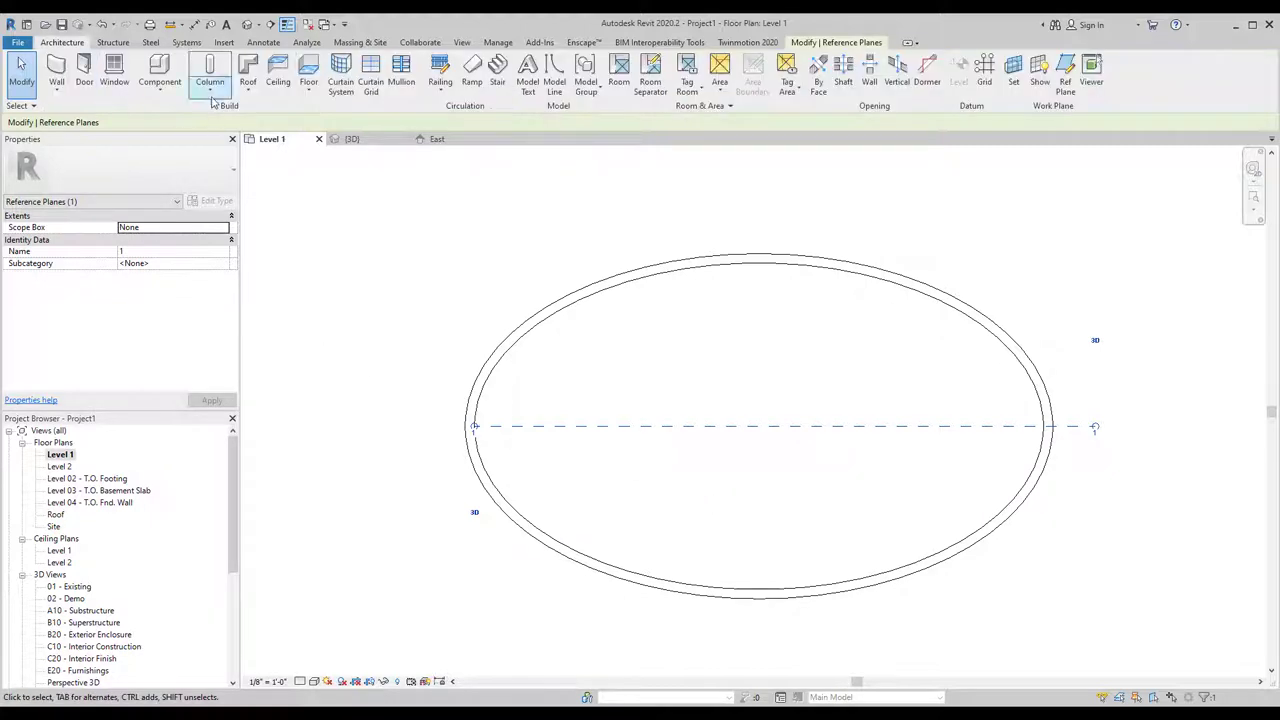
# Create an in-place component in the Walls category named Walls 1.
pyautogui.click(170, 96)
pyautogui.click(184, 141)
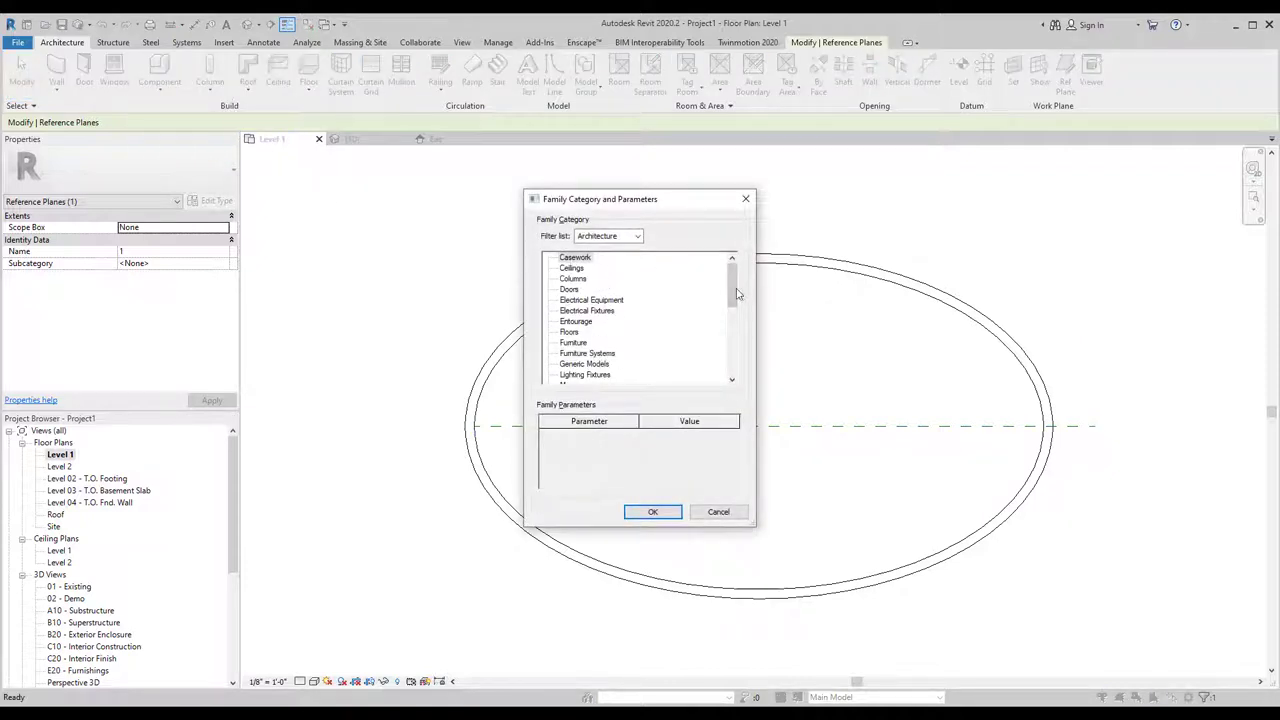
pyautogui.moveTo(735, 293); pyautogui.dragTo(730, 372)
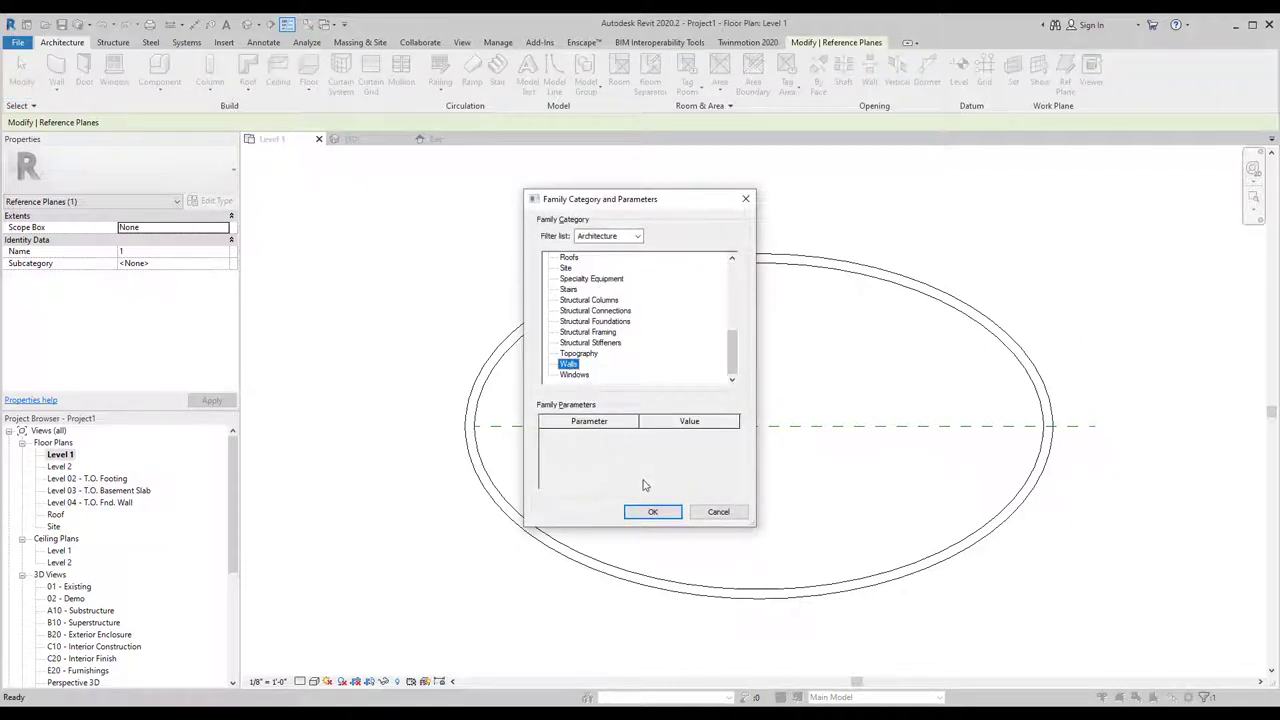
pyautogui.click(657, 516)
pyautogui.click(638, 390)
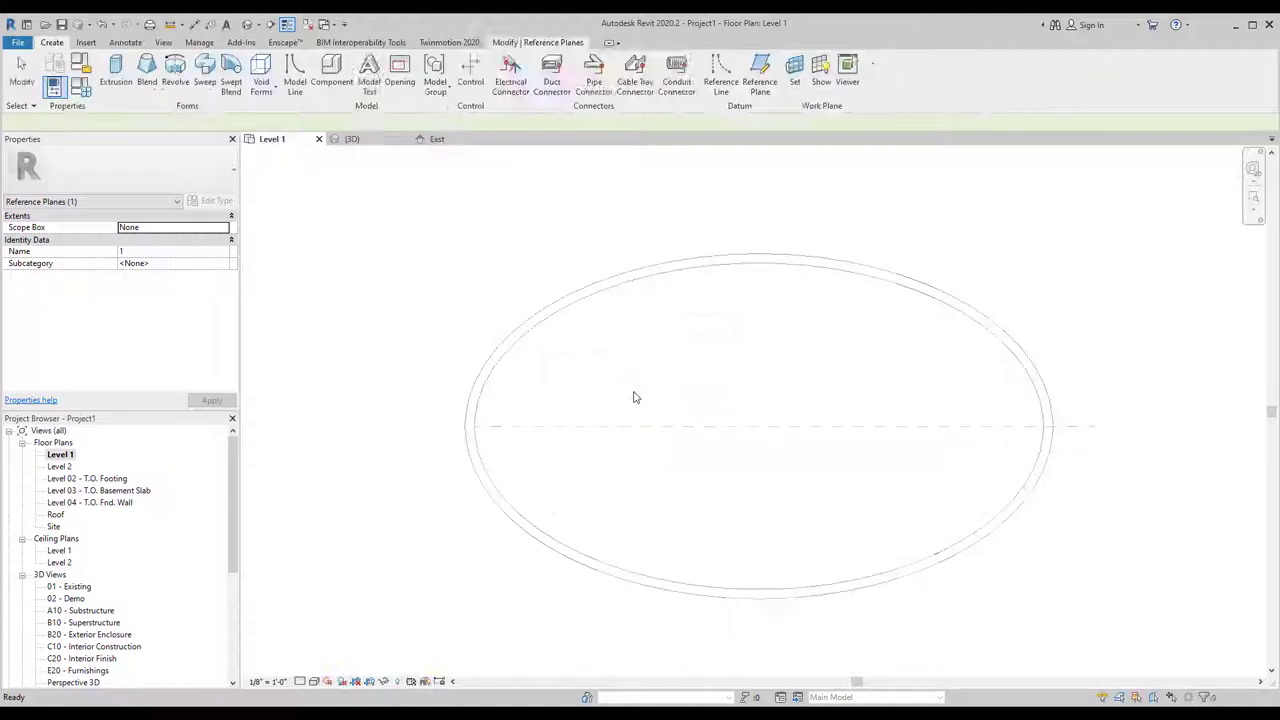
# Start an extrusion on work plane Reference Plane : 1, sketching in the North elevation.
pyautogui.click(116, 80)
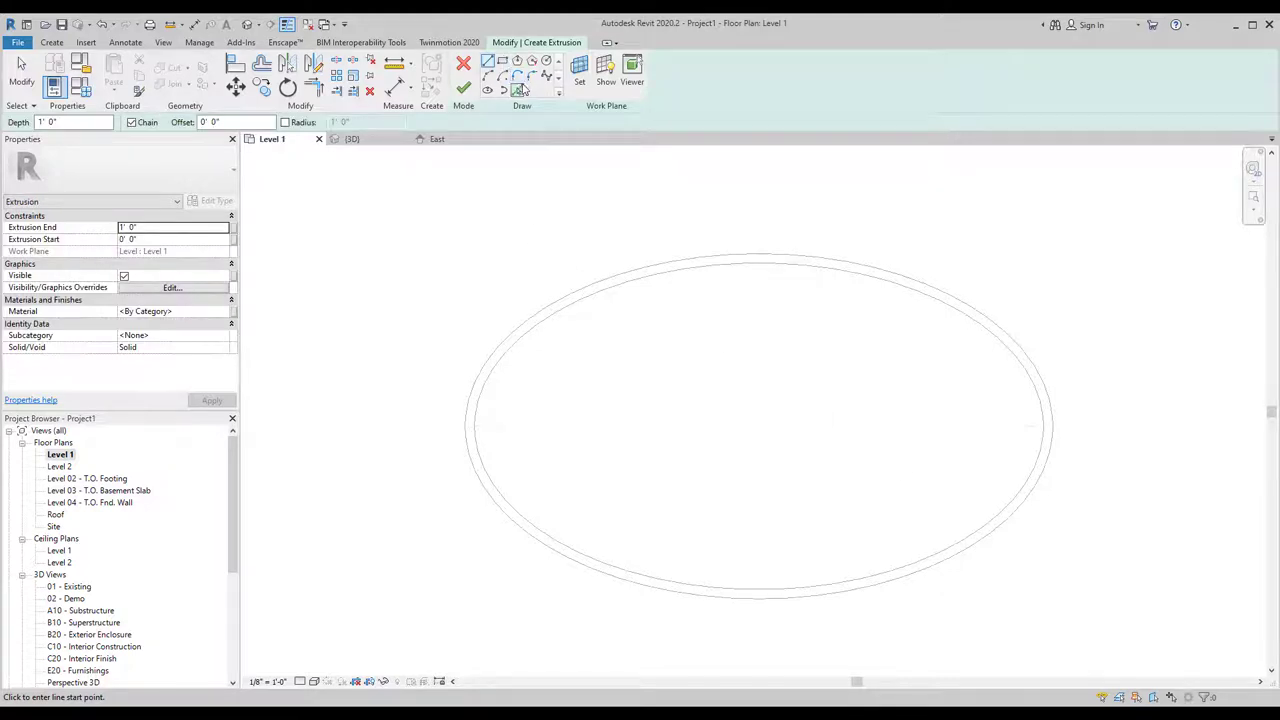
pyautogui.click(579, 72)
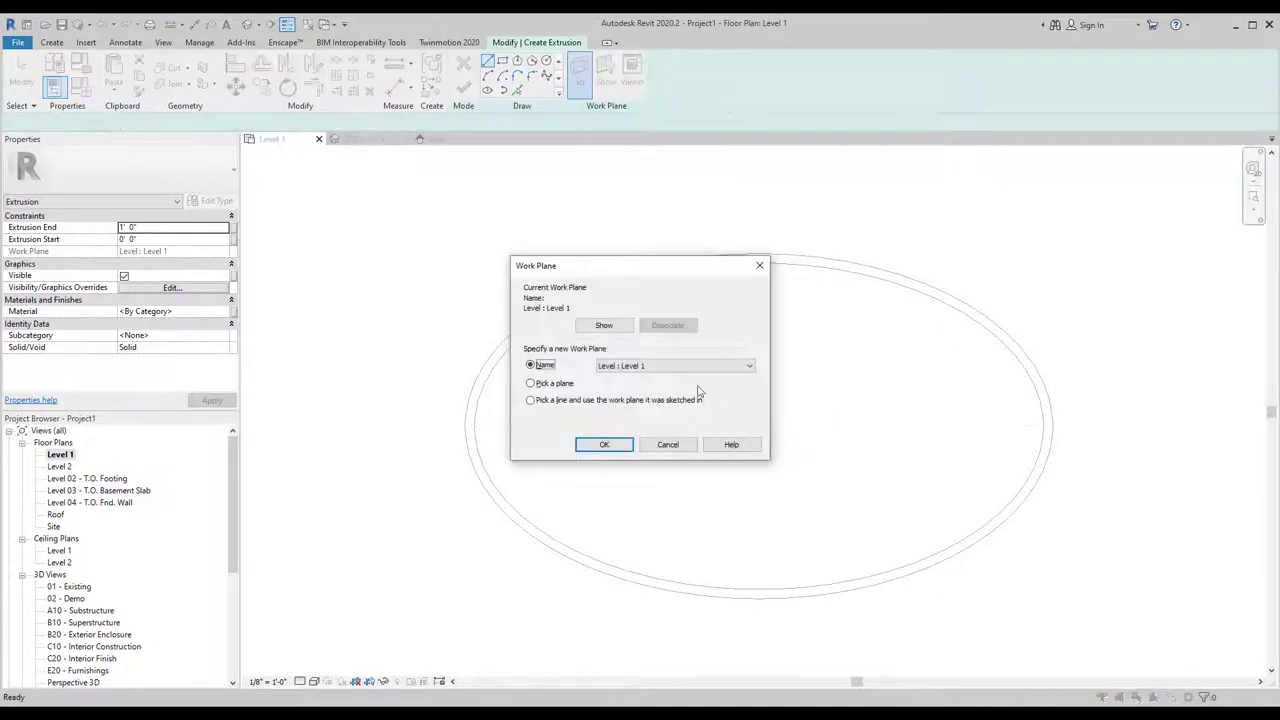
pyautogui.click(641, 369)
pyautogui.click(631, 438)
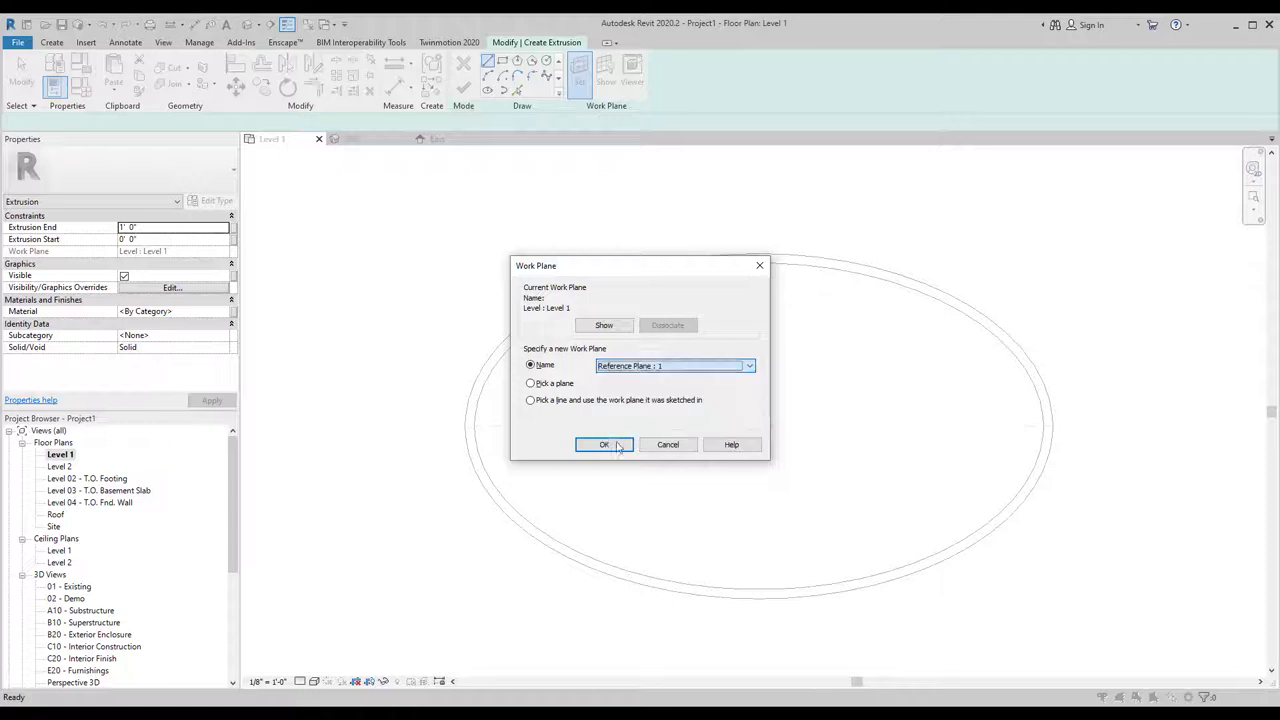
pyautogui.click(598, 446)
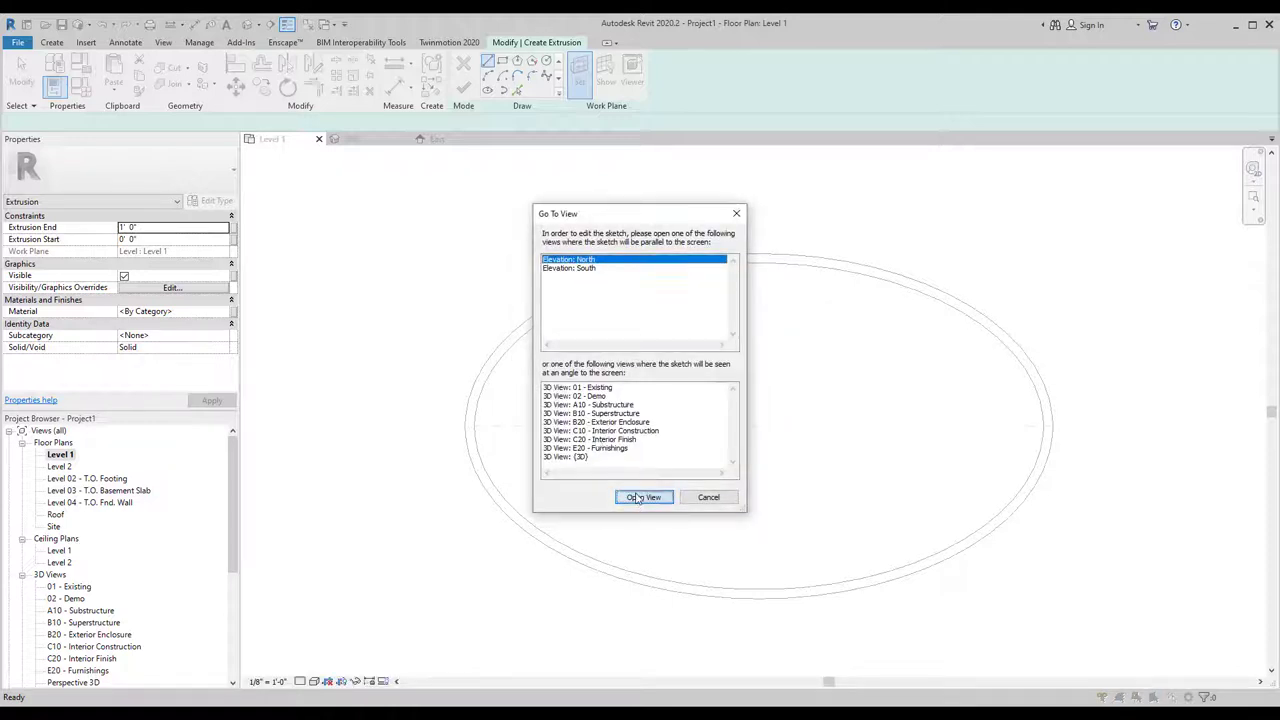
pyautogui.click(639, 498)
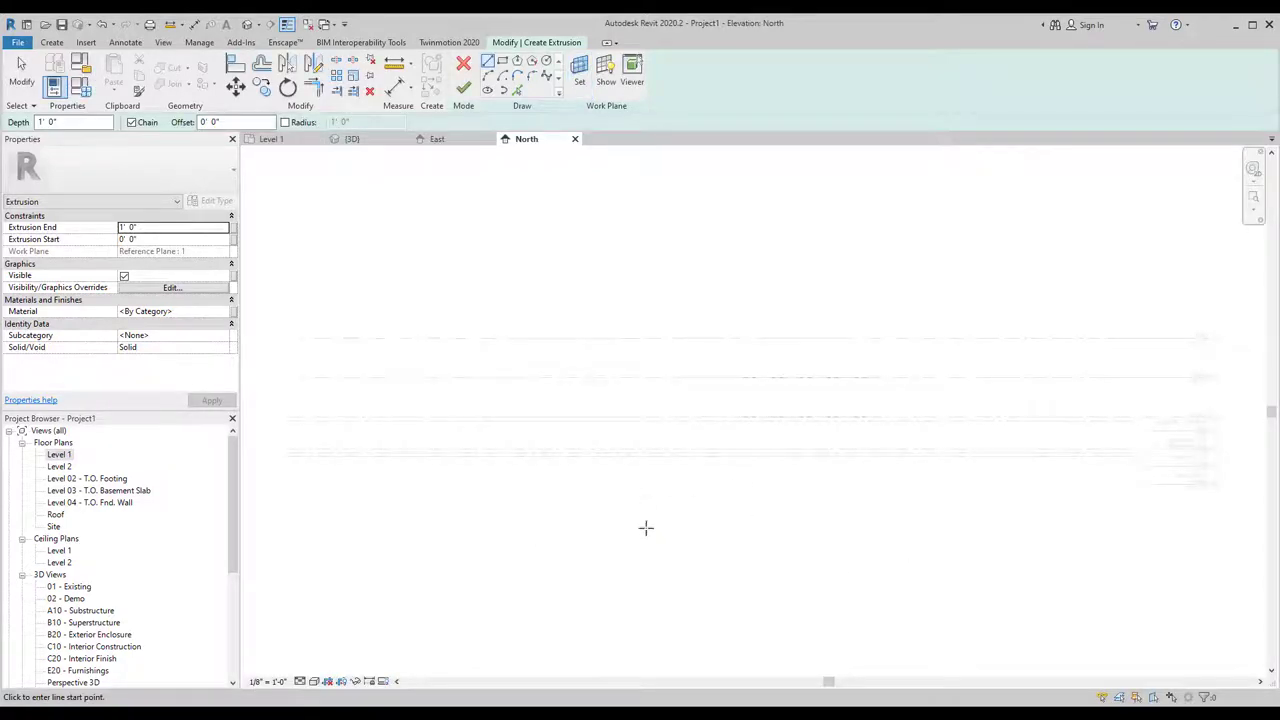
# Show the work plane in the 3D view, oriented side-on to the ring wall.
pyautogui.click(355, 139)
pyautogui.scroll(-3, 714, 487)
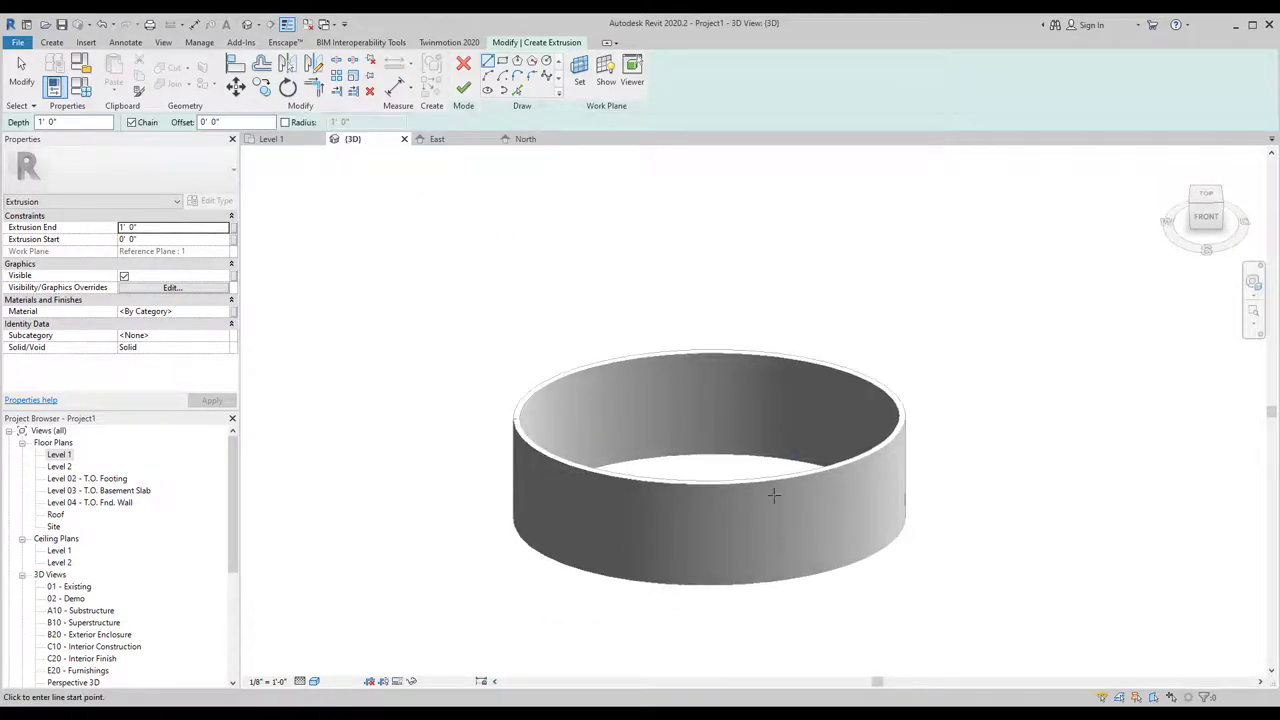
pyautogui.click(606, 75)
pyautogui.moveTo(851, 534)
pyautogui.keyDown('shift'); pyautogui.mouseDown(button='middle')
pyautogui.moveTo(814, 414)
pyautogui.moveTo(884, 338)
pyautogui.moveTo(854, 349)
pyautogui.mouseUp(button='middle'); pyautogui.keyUp('shift')
pyautogui.scroll(2, 817, 331)
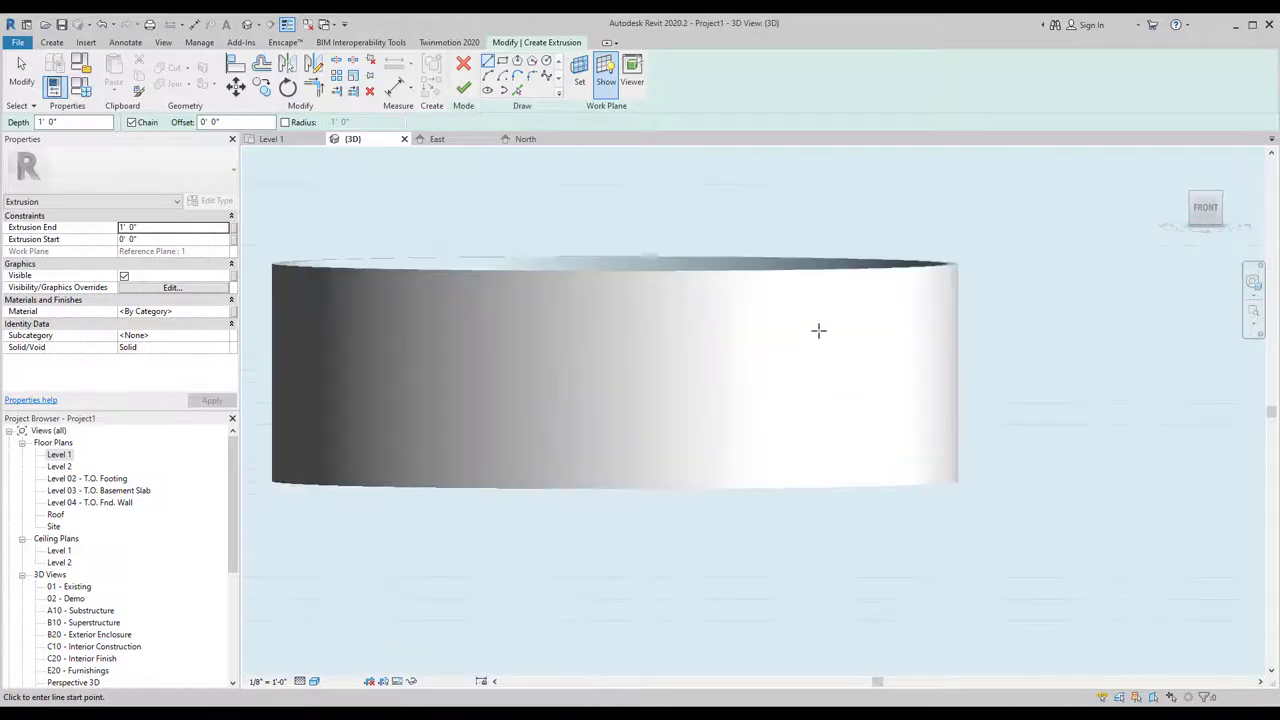
pyautogui.scroll(2, 841, 371)
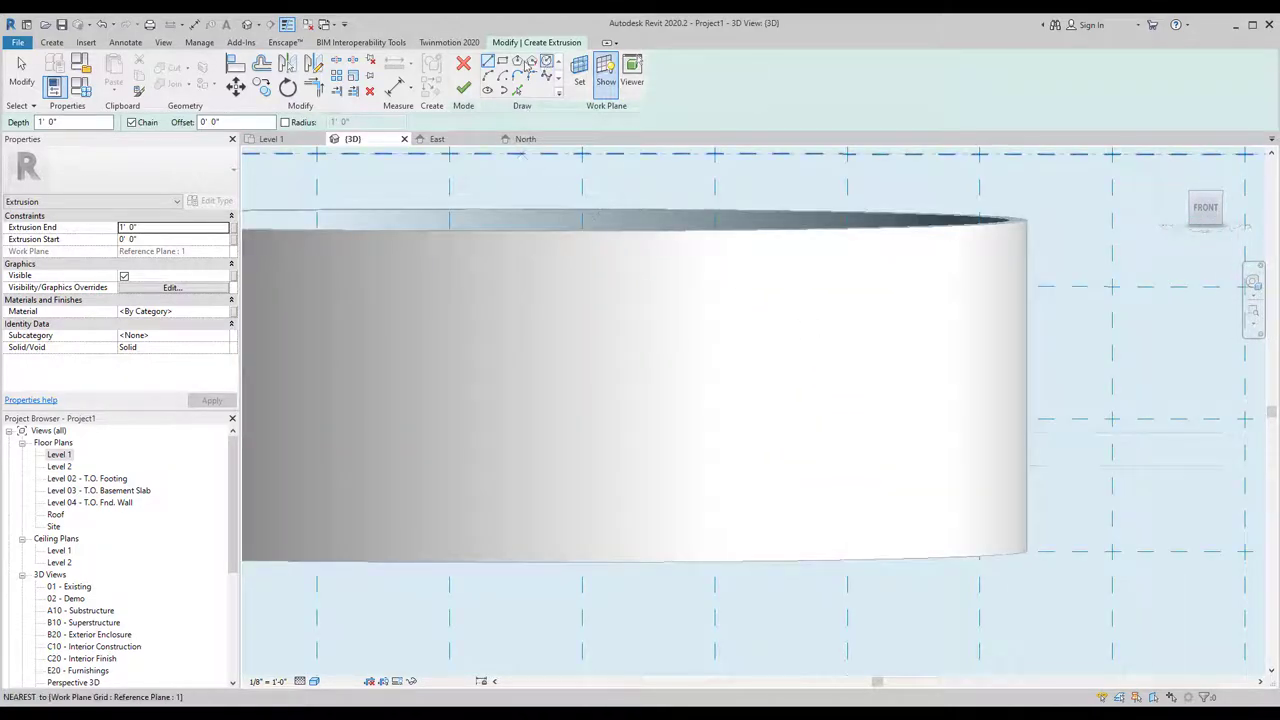
# Sketch four ellipses on the wall face, the largest 2'-10" wide.
pyautogui.click(488, 90)
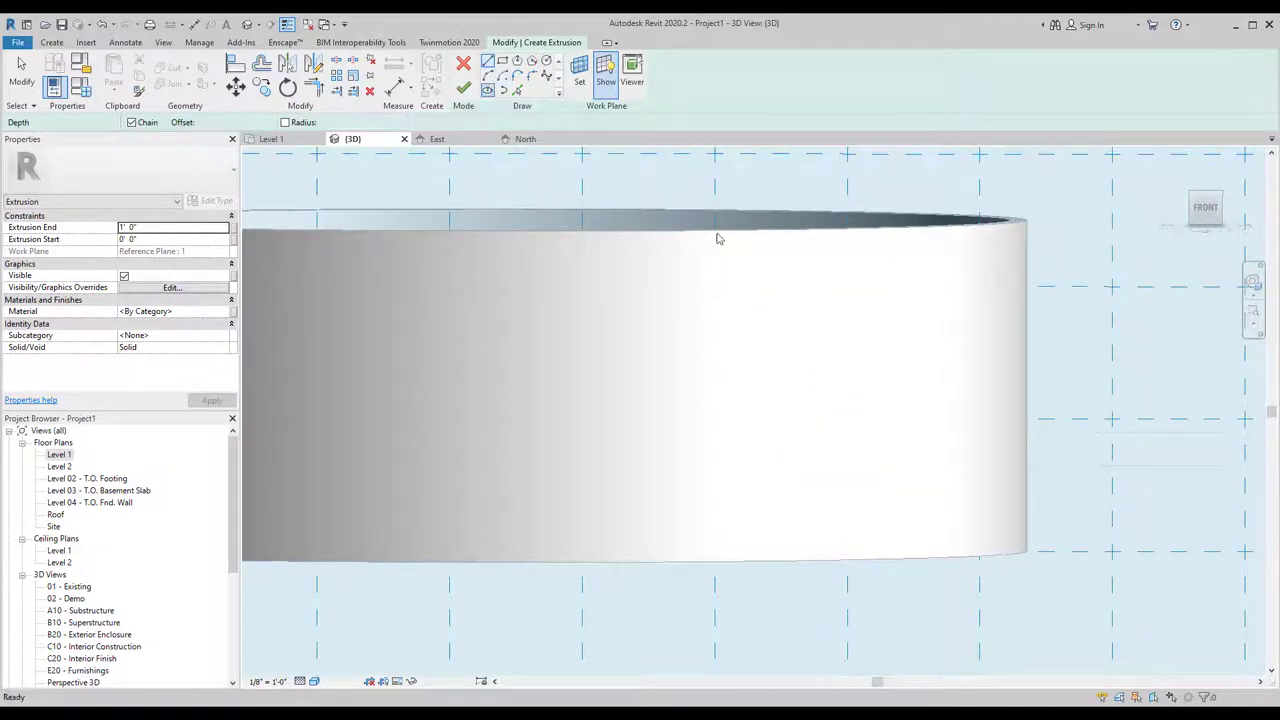
pyautogui.click(912, 357)
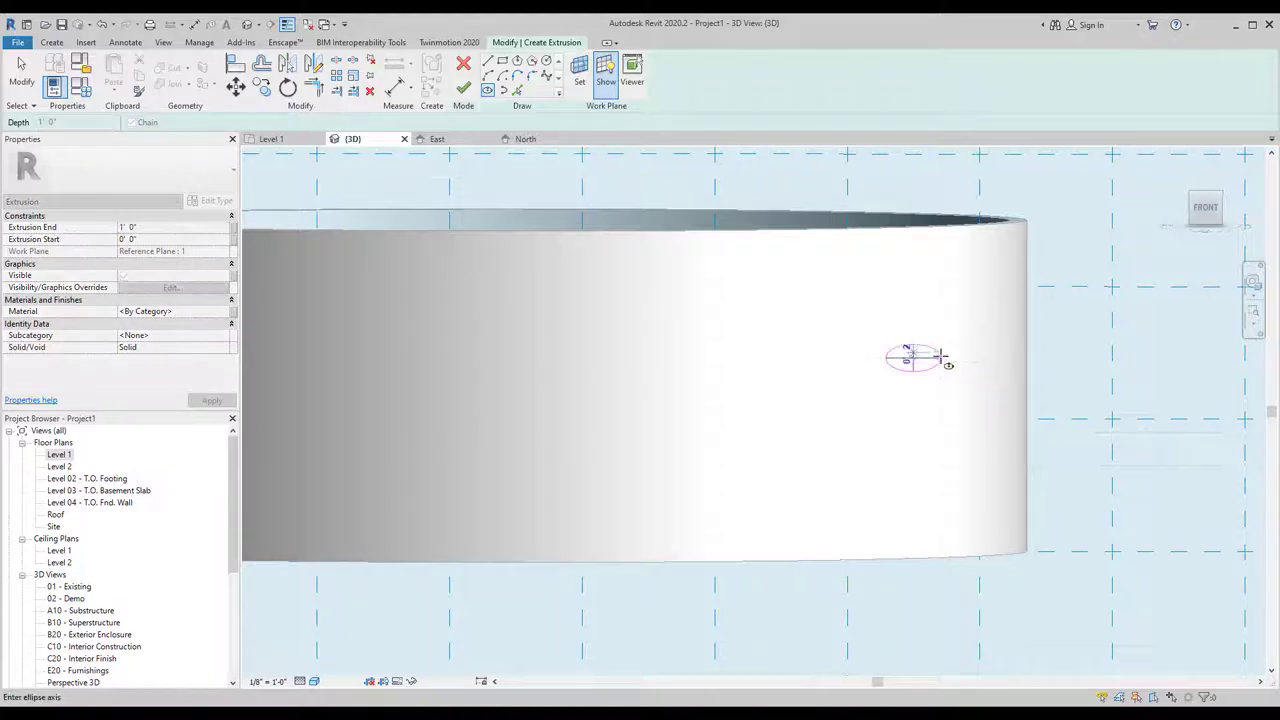
pyautogui.click(932, 363)
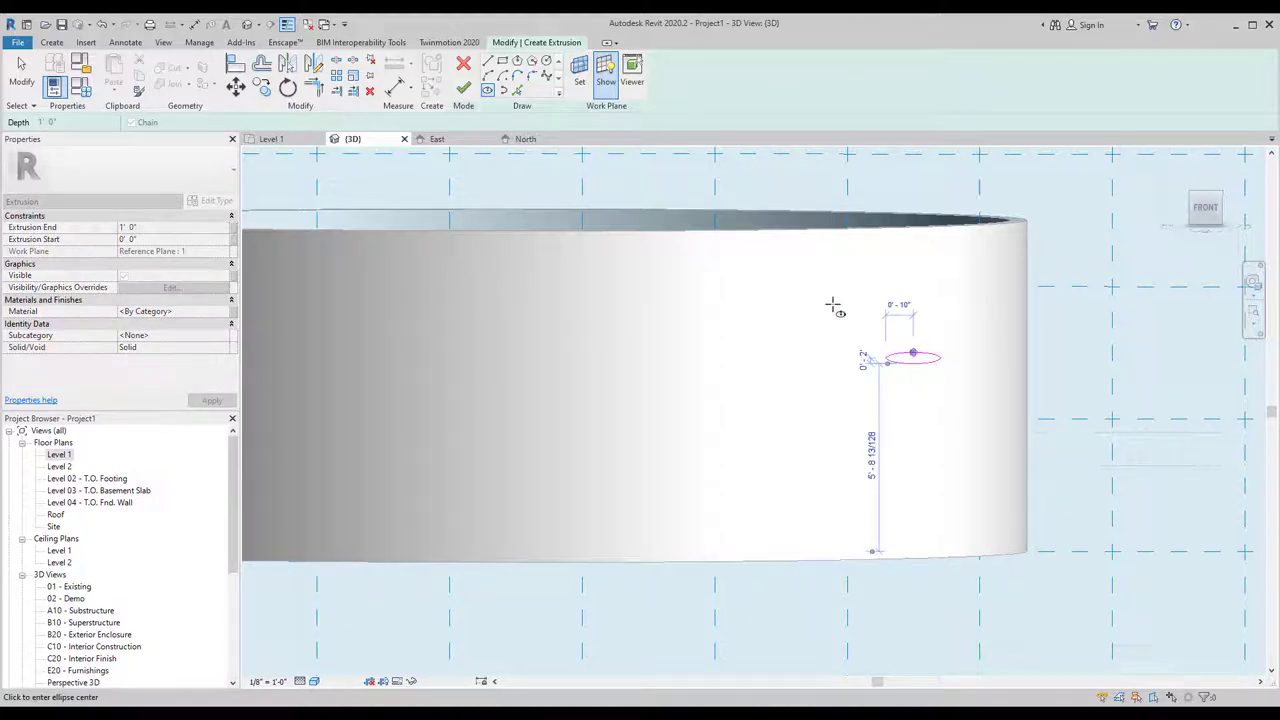
pyautogui.click(771, 292)
pyautogui.click(823, 290)
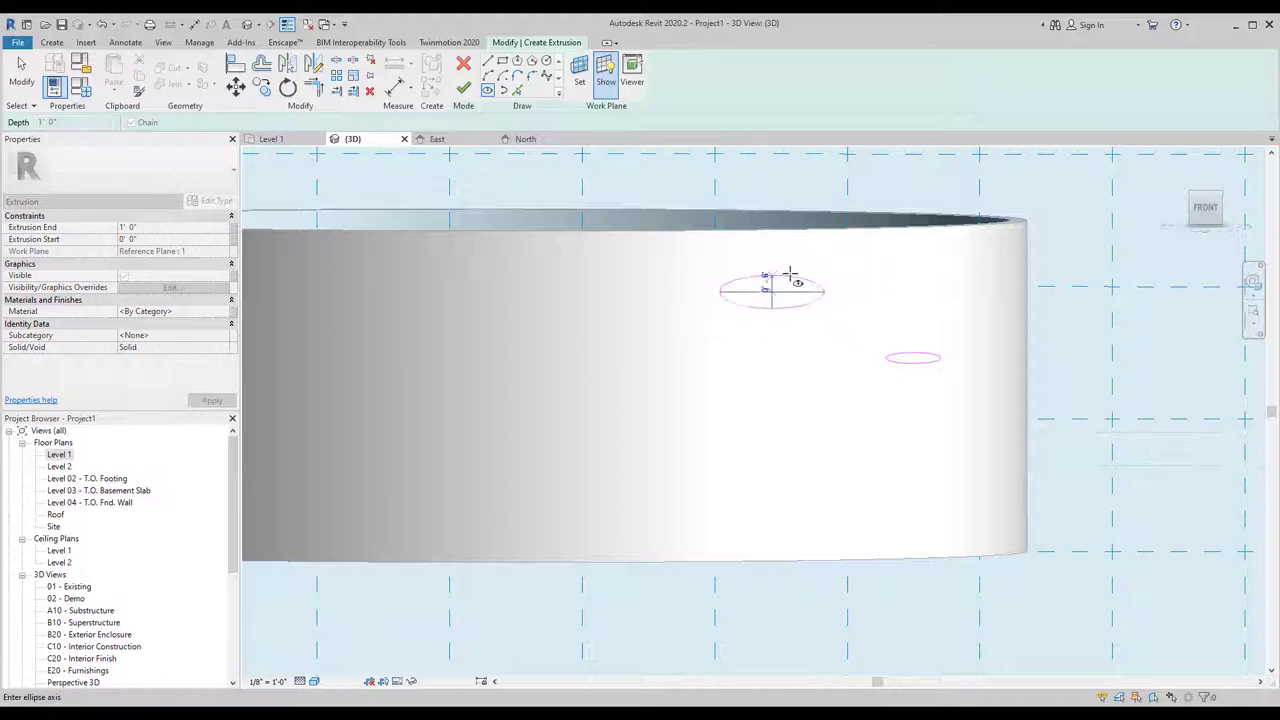
pyautogui.click(790, 274)
pyautogui.click(511, 449)
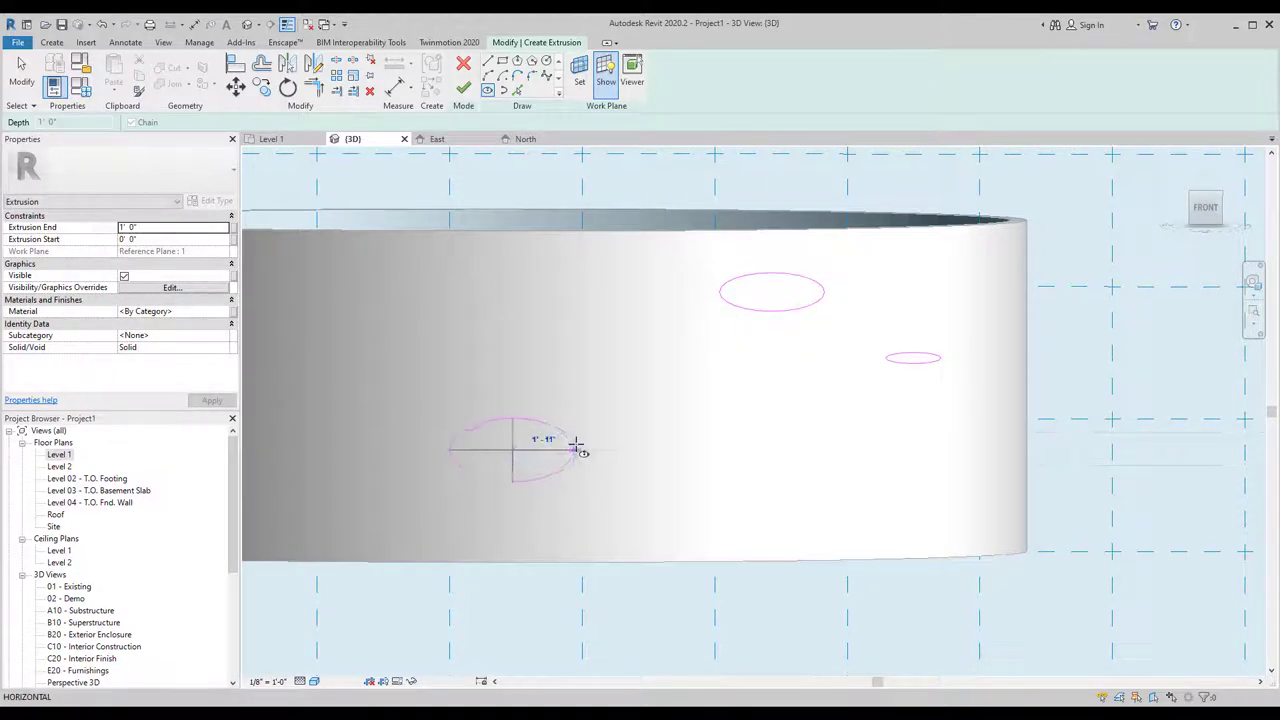
pyautogui.click(577, 449)
pyautogui.click(510, 431)
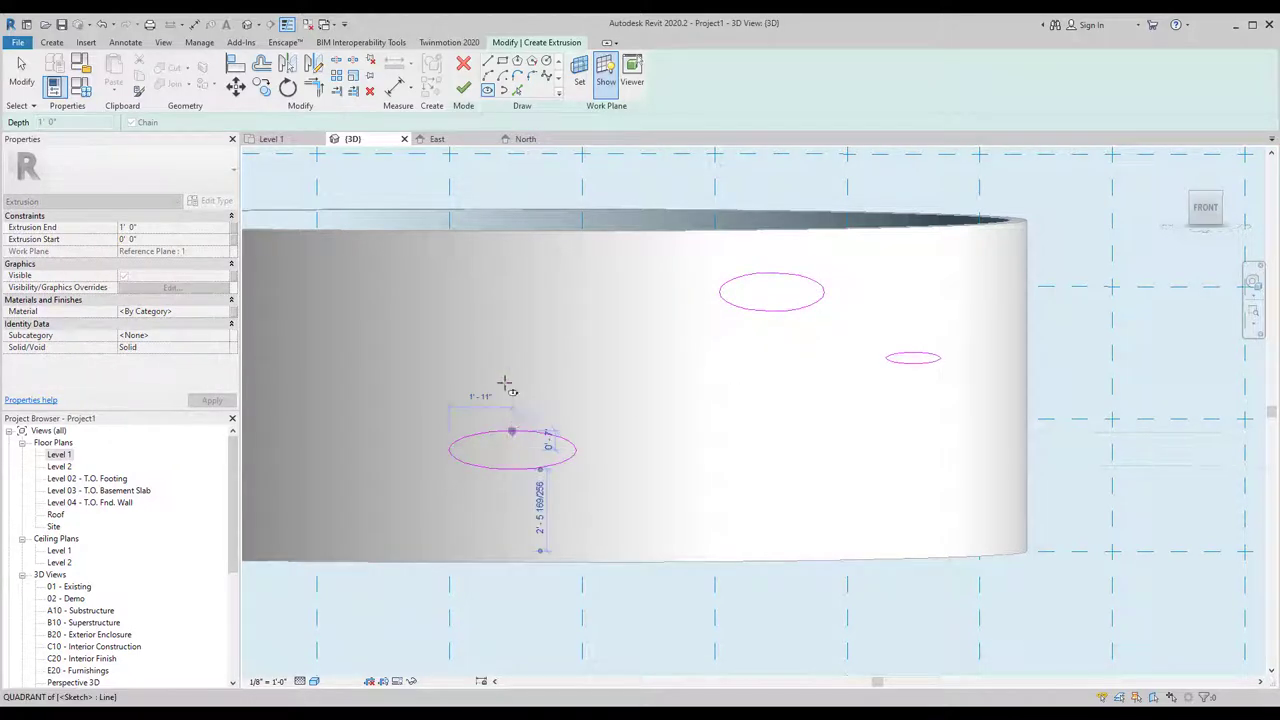
pyautogui.click(496, 322)
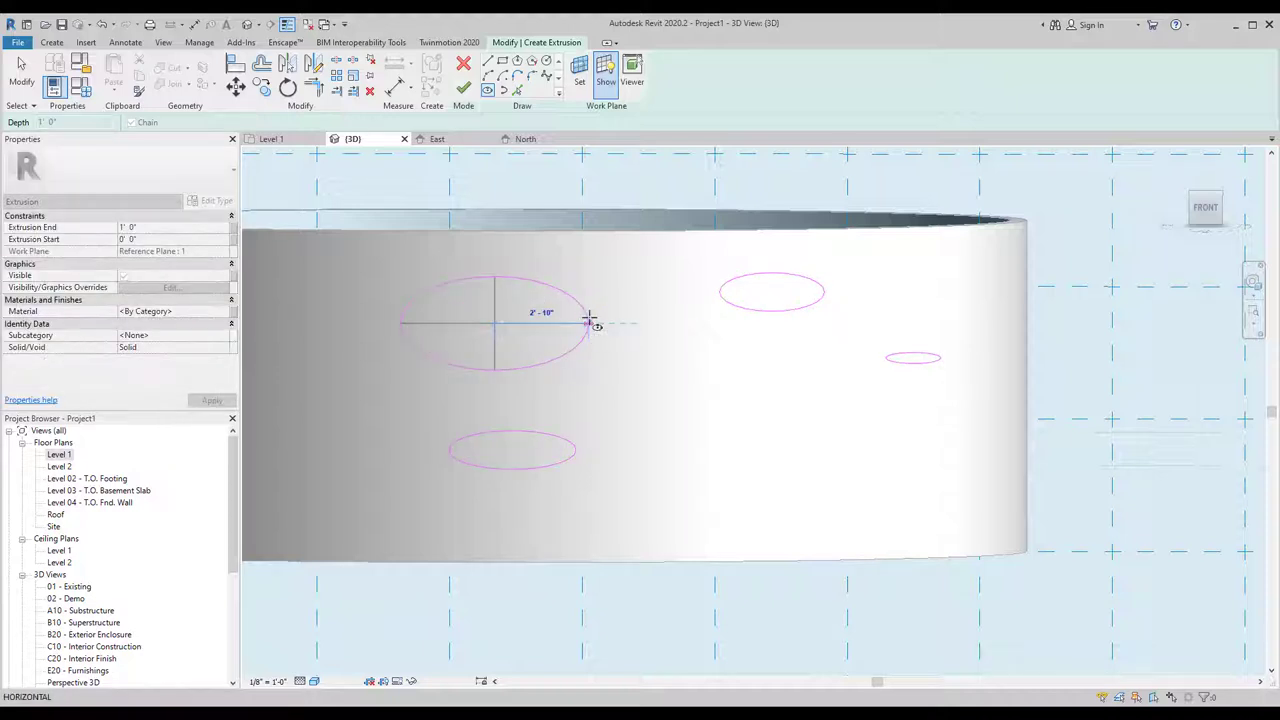
pyautogui.click(590, 322)
pyautogui.click(573, 282)
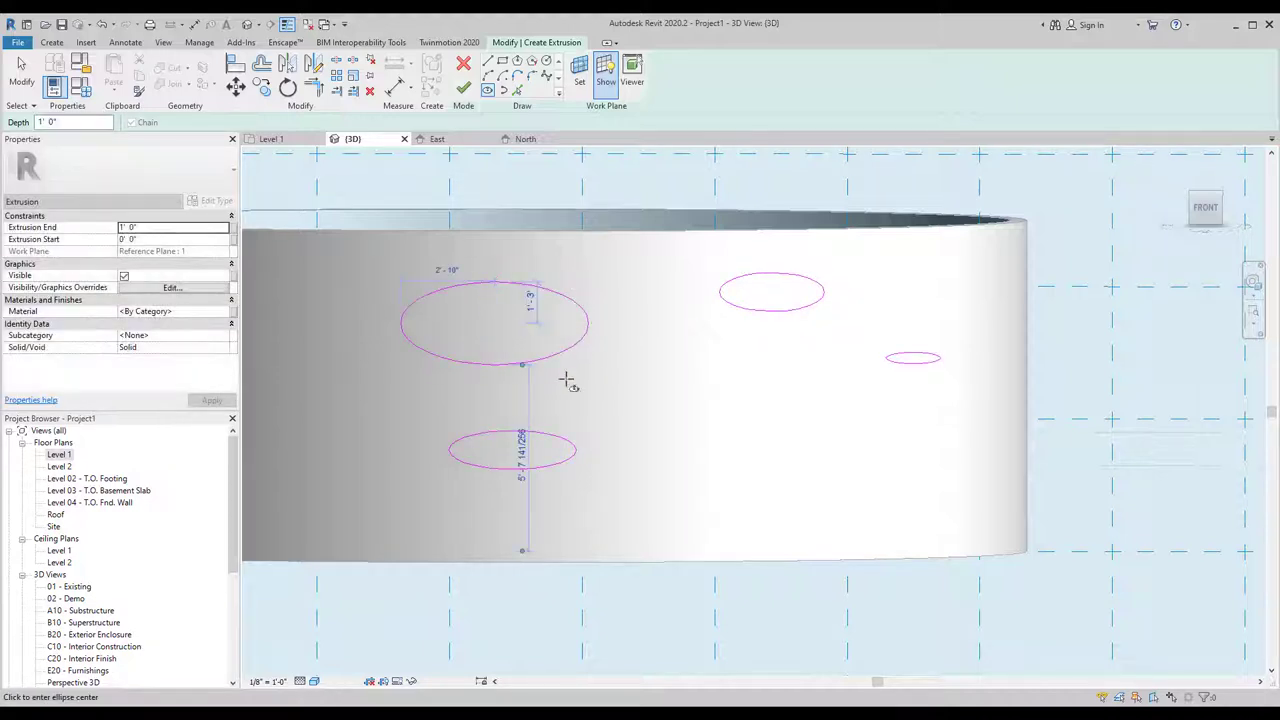
# Add an ellipse near the ring's left end and a tilted ellipse near the bottom.
pyautogui.keyDown('shift'); pyautogui.moveTo(566, 381); pyautogui.dragTo(583, 428, button='middle'); pyautogui.keyUp('shift')
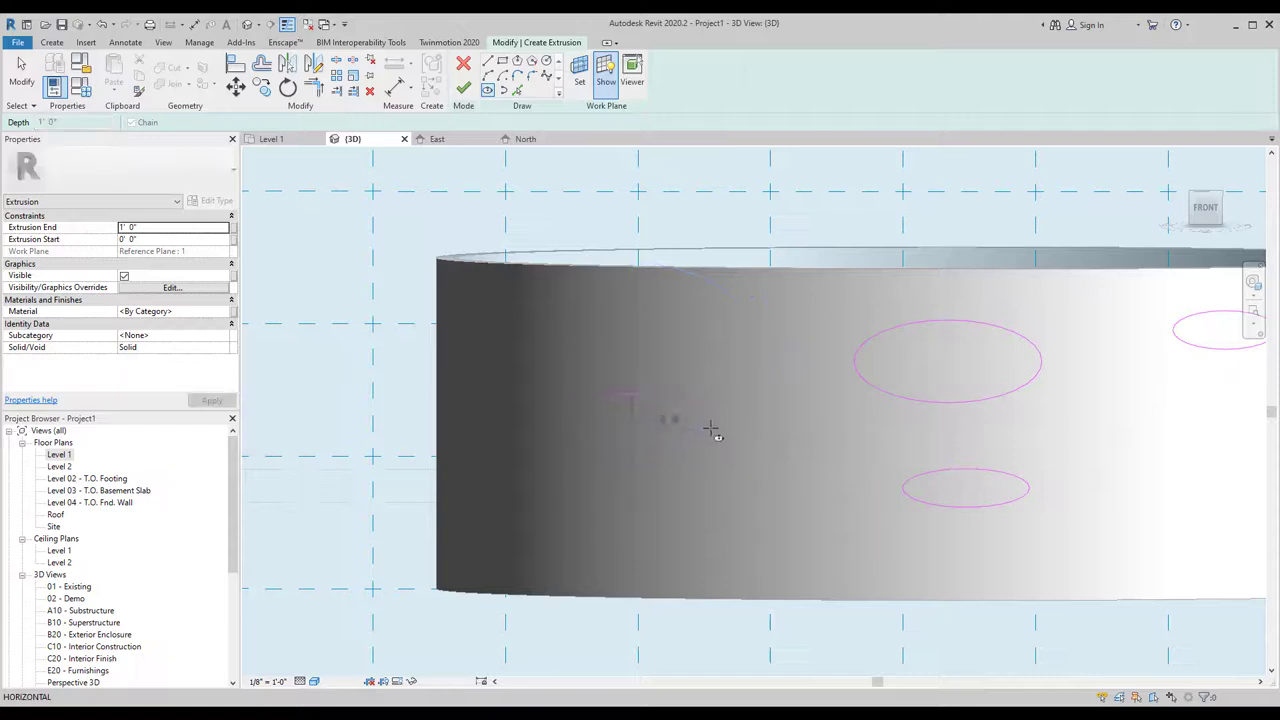
pyautogui.click(628, 431)
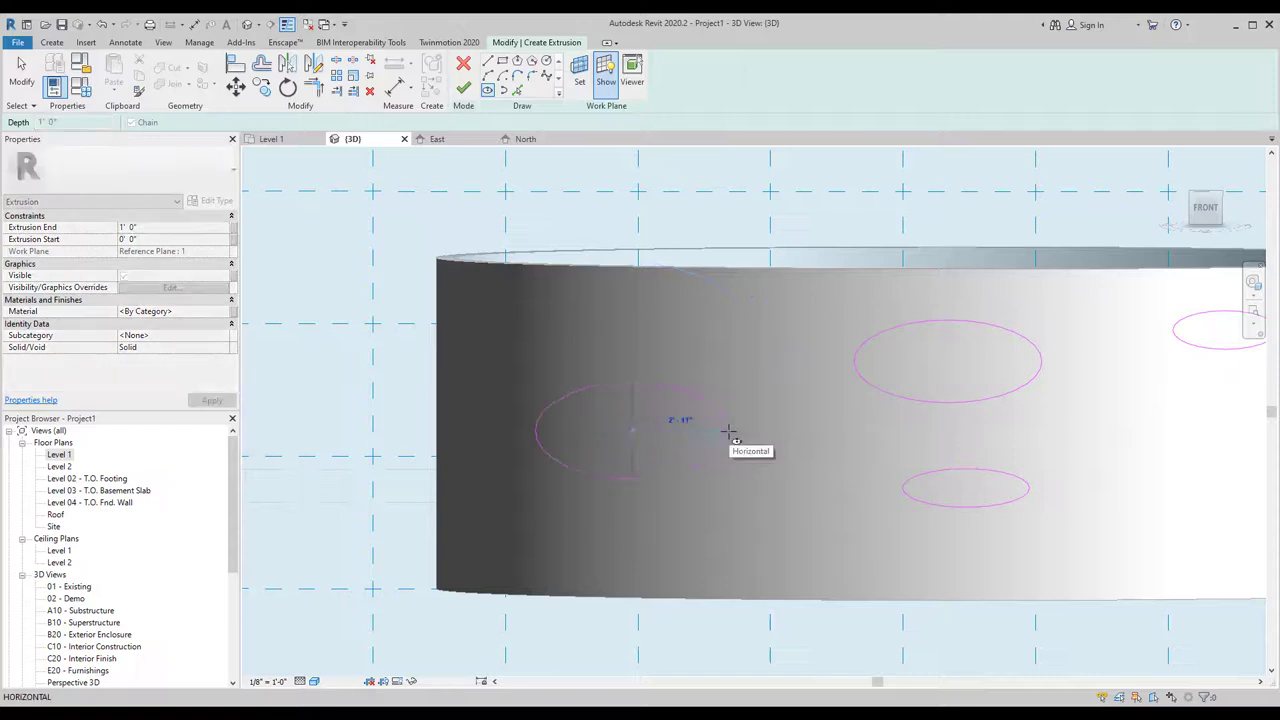
pyautogui.click(664, 396)
pyautogui.keyDown('shift'); pyautogui.moveTo(486, 443); pyautogui.dragTo(889, 549, button='middle'); pyautogui.keyUp('shift')
pyautogui.scroll(2, 894, 503)
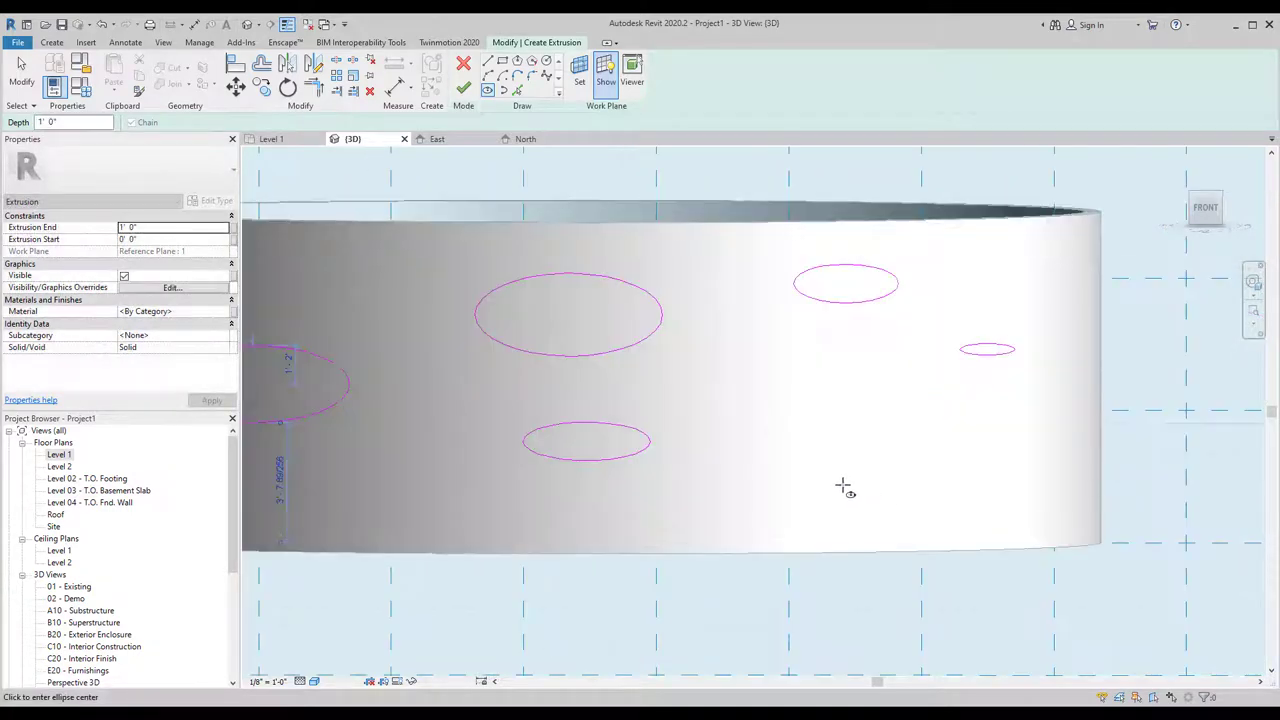
pyautogui.click(843, 484)
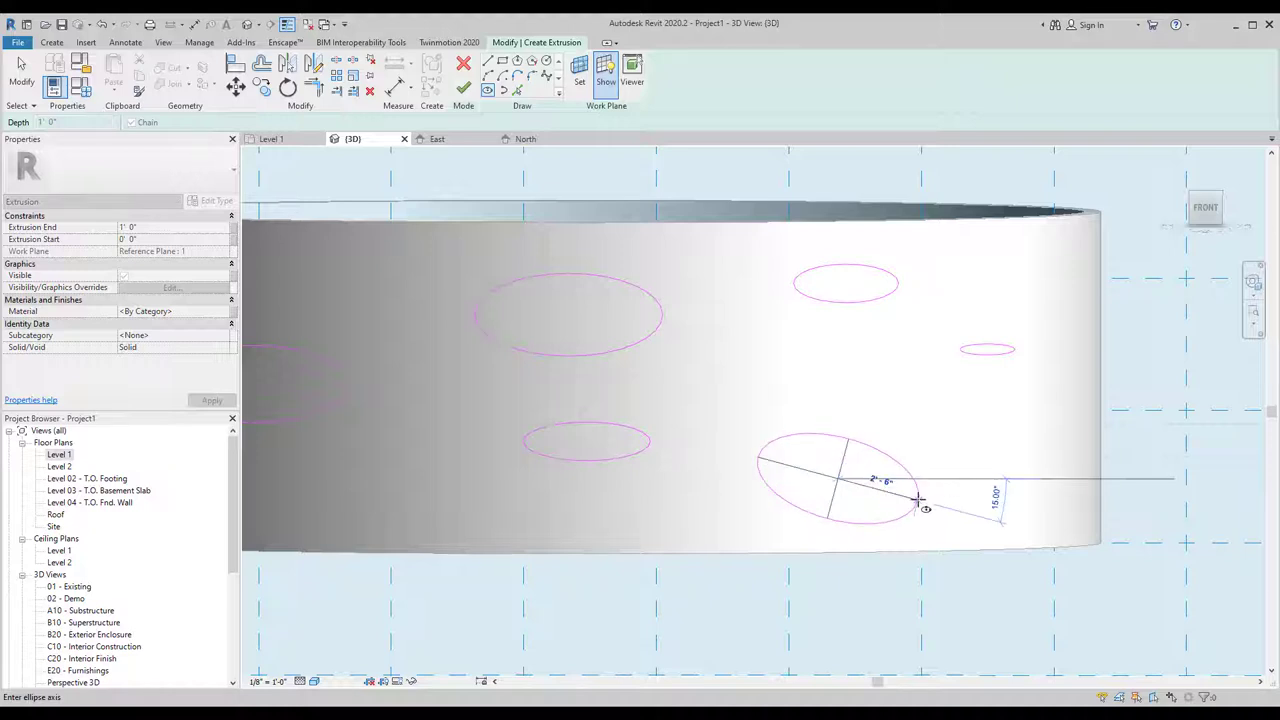
pyautogui.click(928, 502)
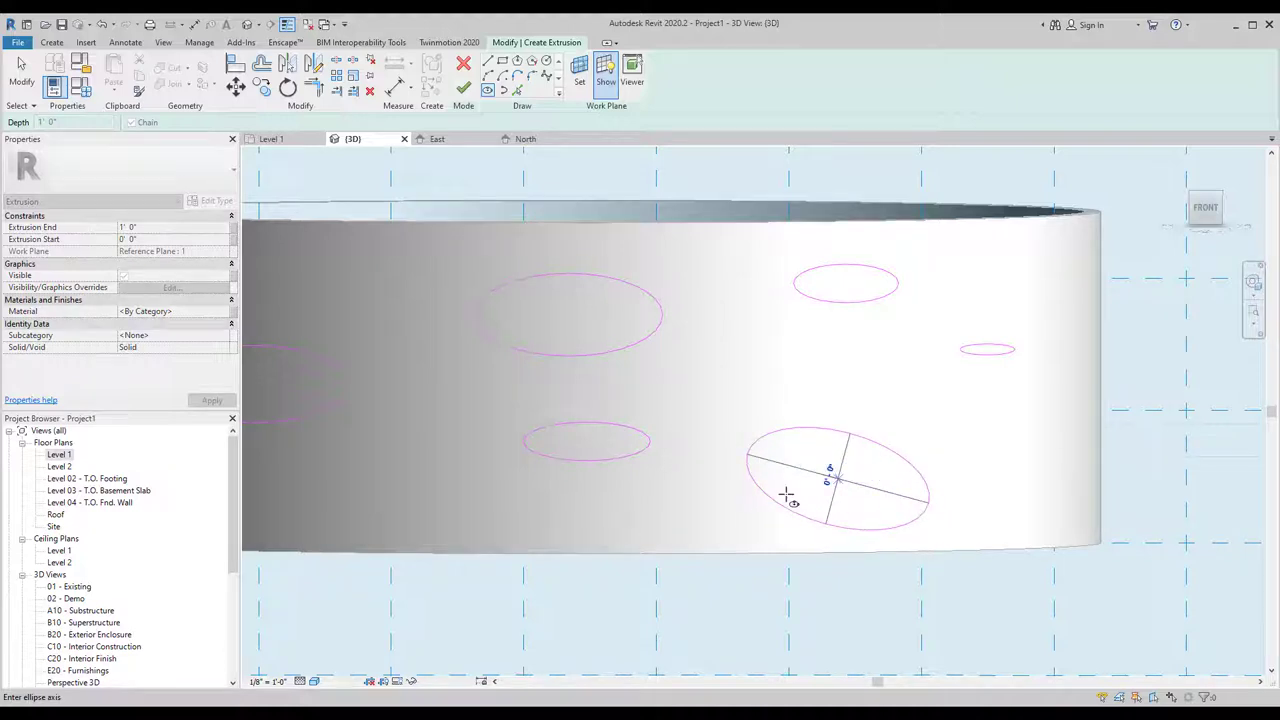
pyautogui.click(735, 492)
# Add a 2'-11" wide lower ellipse and a small top ellipse, then finish the extrusion.
pyautogui.keyDown('shift'); pyautogui.moveTo(531, 480); pyautogui.dragTo(757, 463, button='middle'); pyautogui.keyUp('shift')
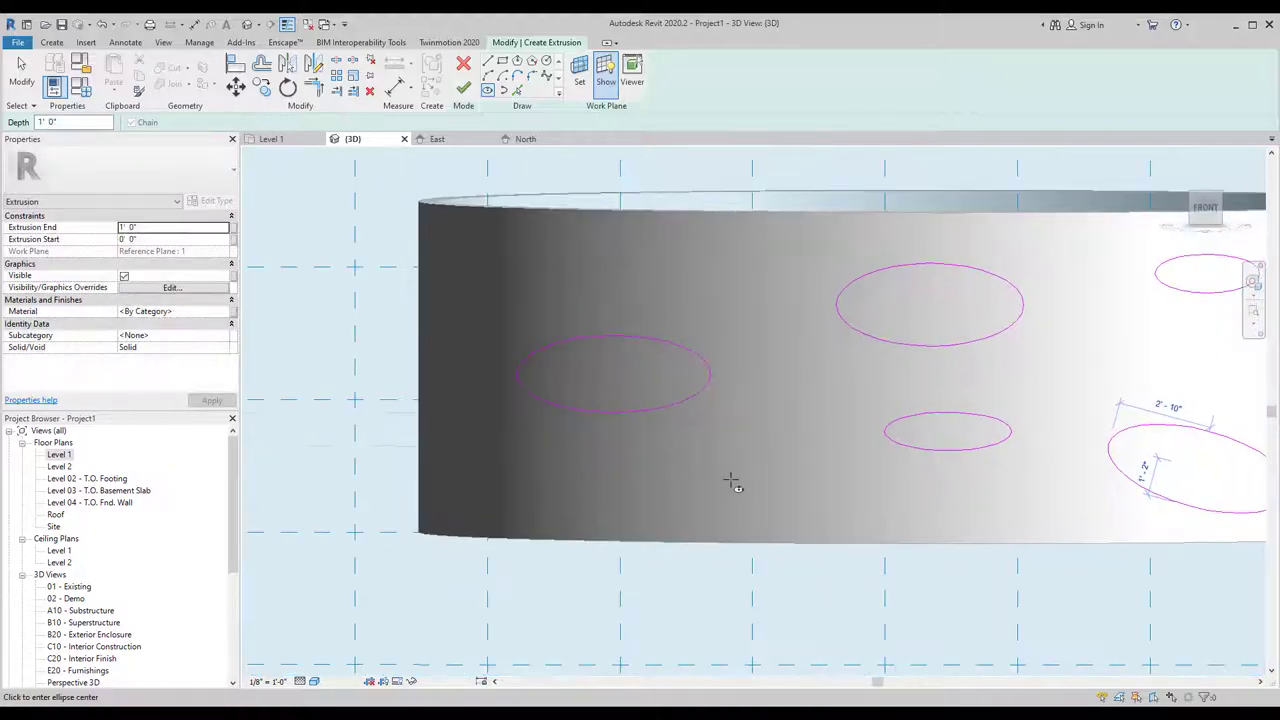
pyautogui.click(735, 479)
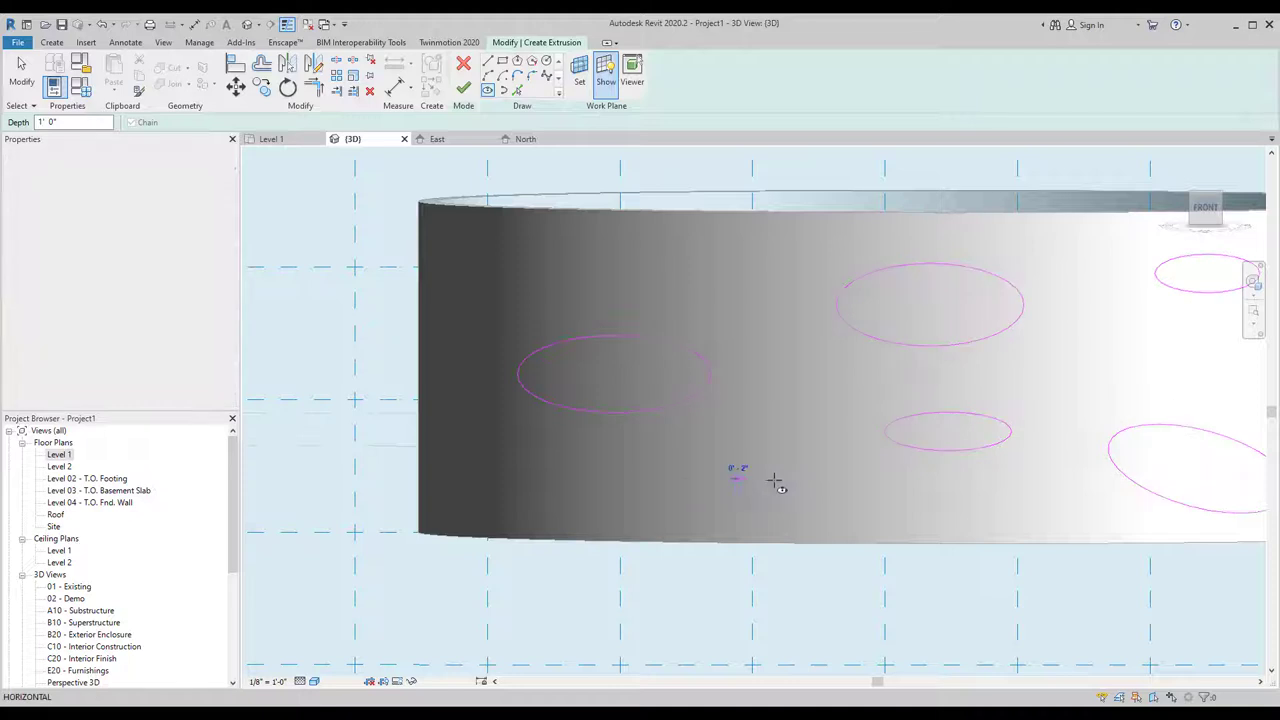
pyautogui.click(833, 481)
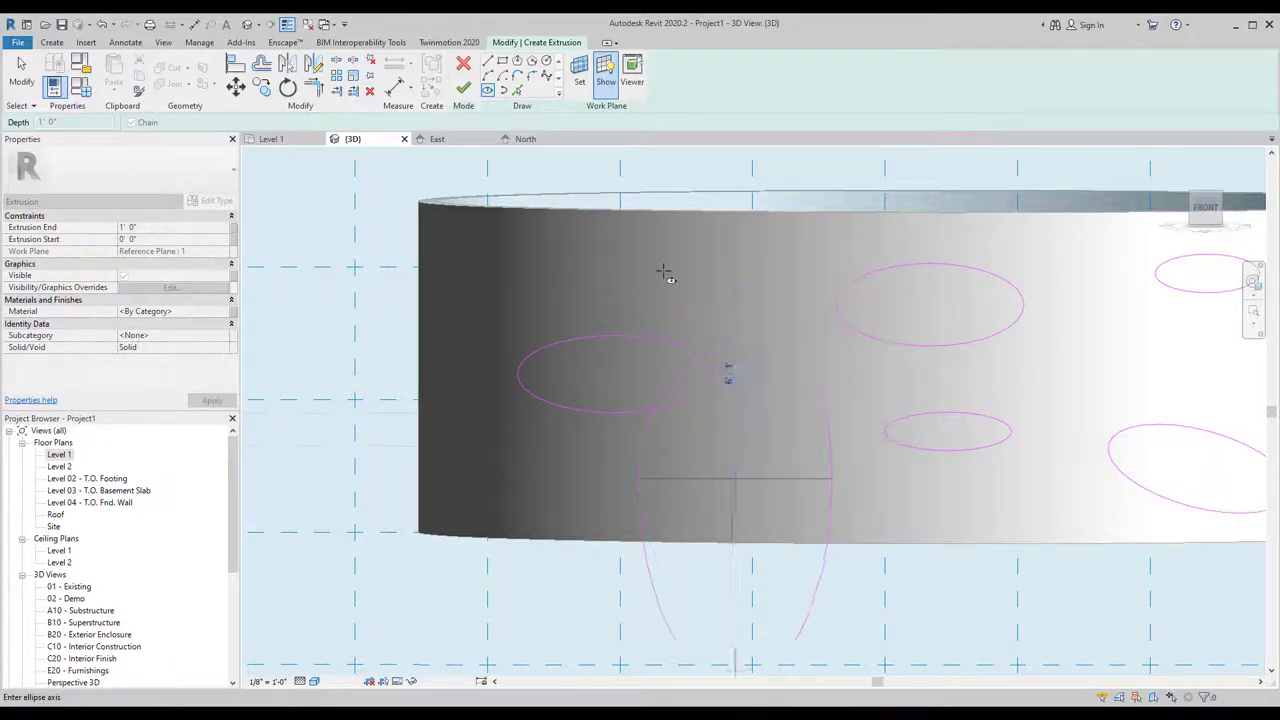
pyautogui.click(748, 441)
pyautogui.click(667, 262)
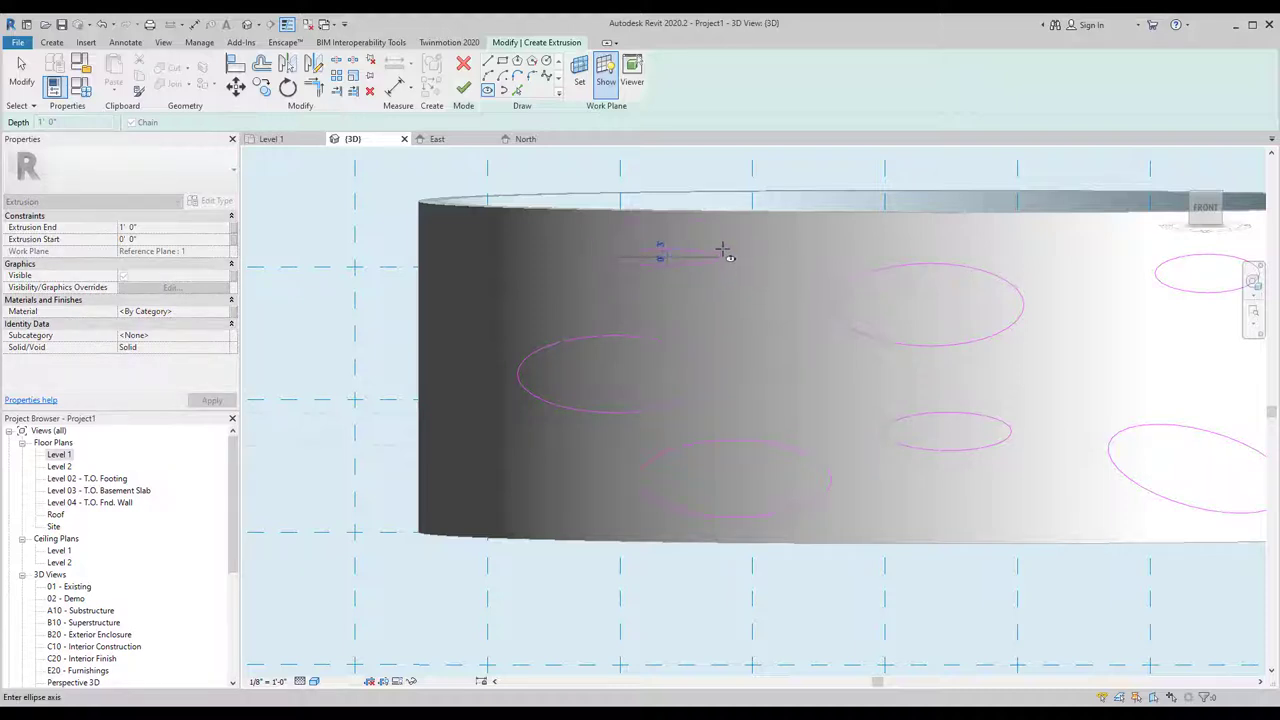
pyautogui.click(722, 236)
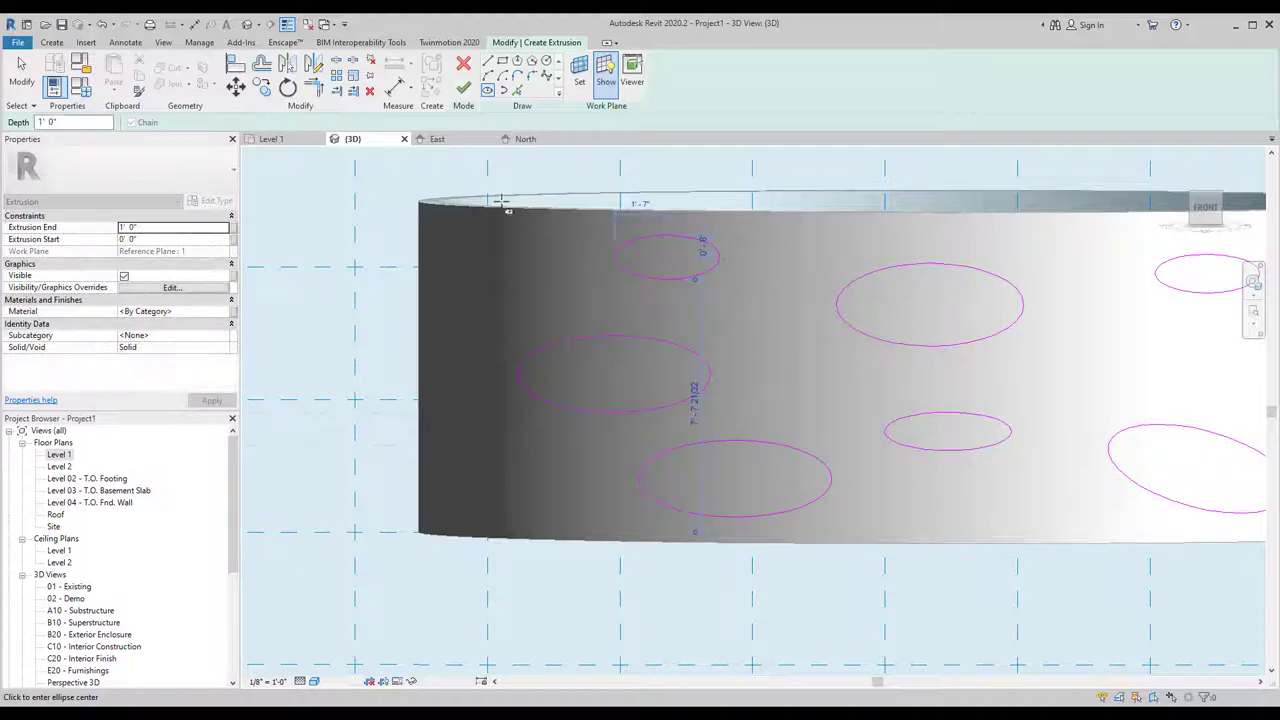
pyautogui.click(463, 90)
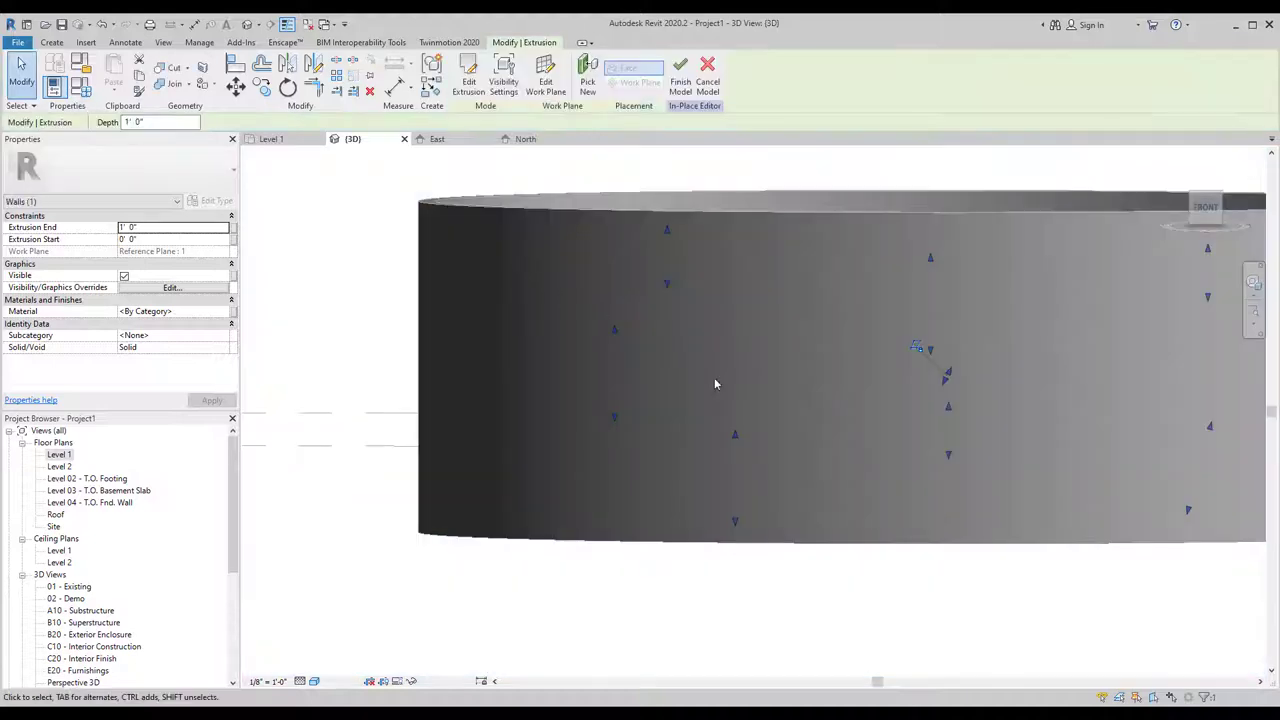
# Change the elliptical extrusions from Solid to Void.
pyautogui.keyDown('shift'); pyautogui.moveTo(515, 361); pyautogui.dragTo(686, 521, button='middle'); pyautogui.keyUp('shift')
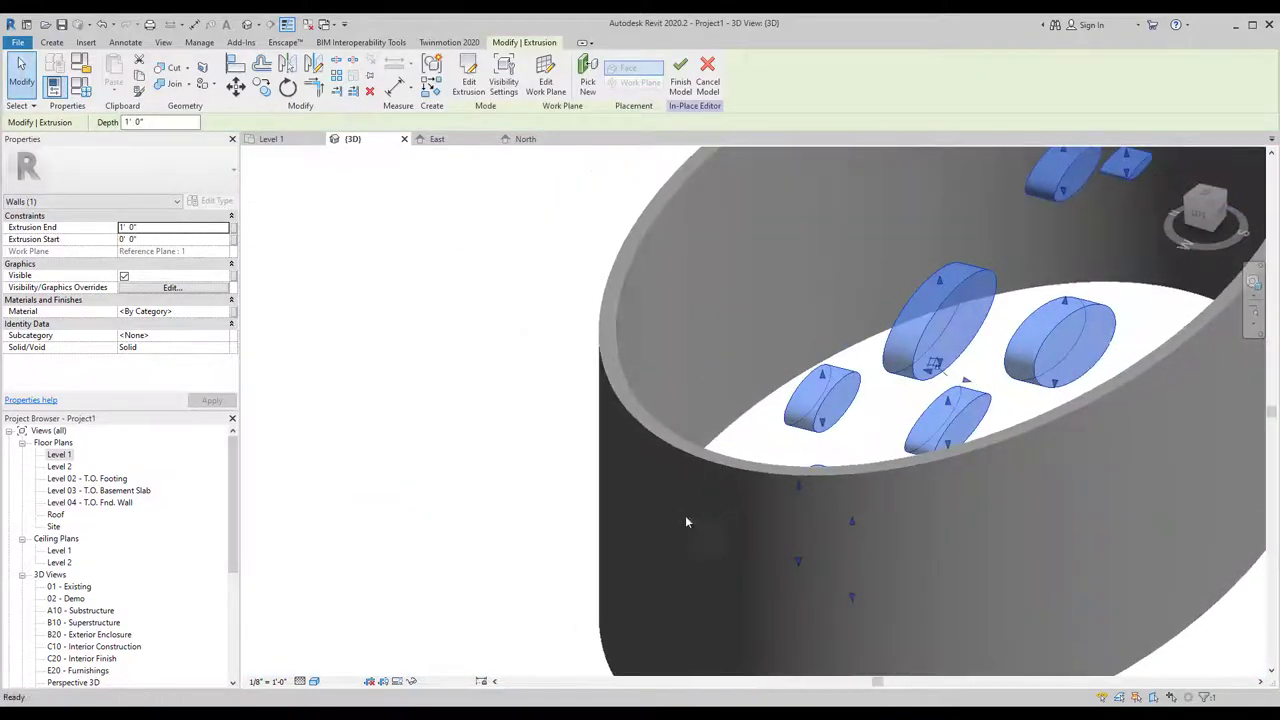
pyautogui.click(228, 352)
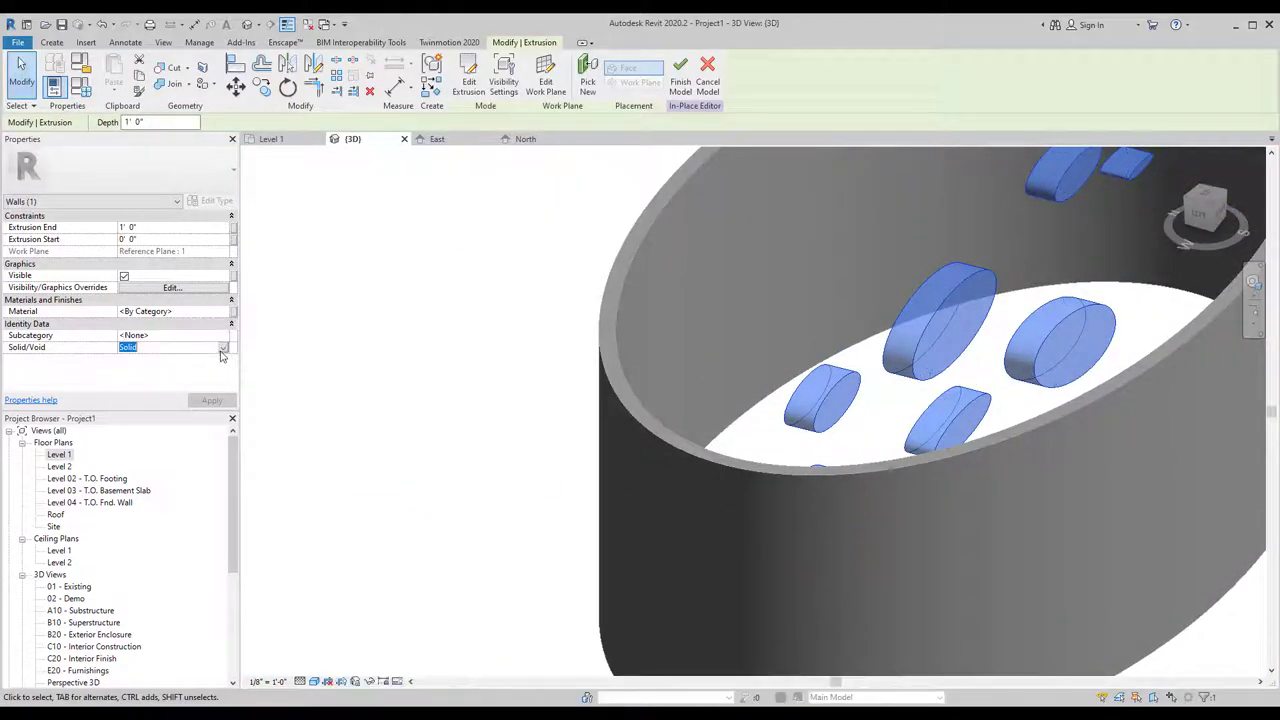
pyautogui.click(222, 347)
pyautogui.click(135, 370)
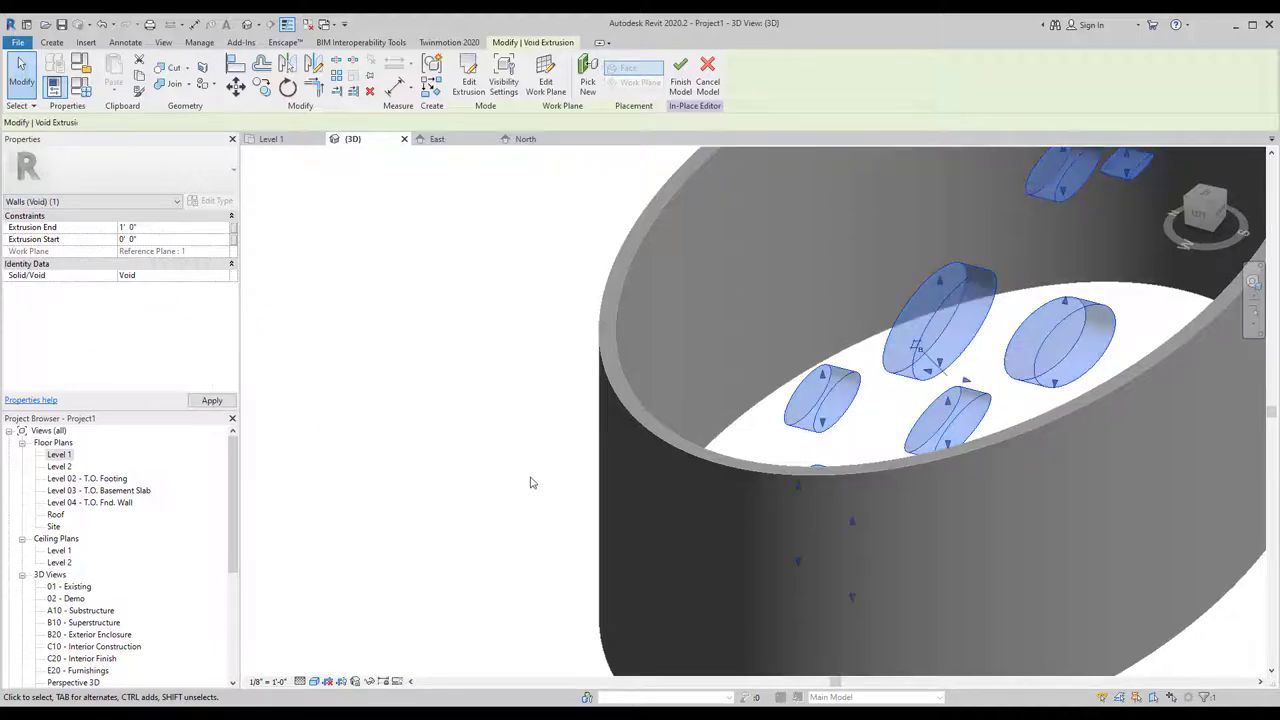
pyautogui.scroll(-3, 540, 450)
# Stretch the voids to 26' 5 11/64" deep so they pass through both wall sides.
pyautogui.moveTo(545, 420)
pyautogui.keyDown('shift'); pyautogui.mouseDown(button='middle')
pyautogui.moveTo(863, 449)
pyautogui.moveTo(920, 471)
pyautogui.moveTo(880, 479)
pyautogui.mouseUp(button='middle'); pyautogui.keyUp('shift')
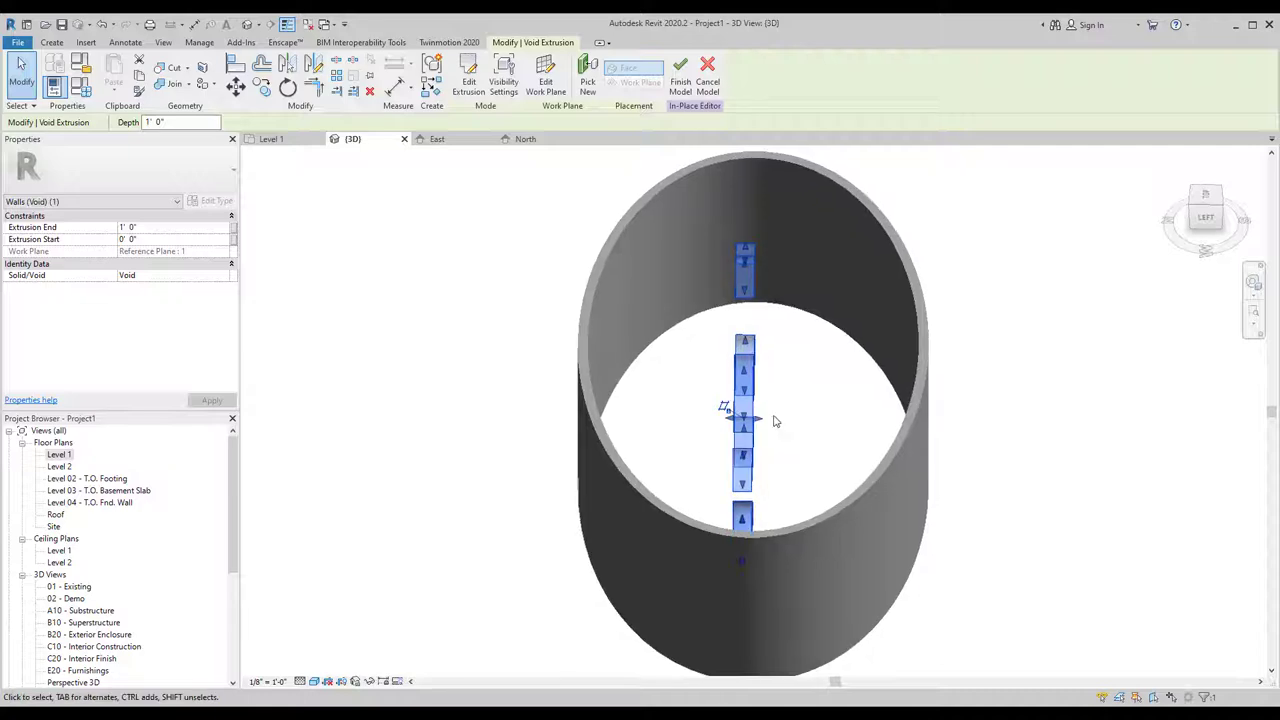
pyautogui.moveTo(762, 419); pyautogui.dragTo(1000, 419)
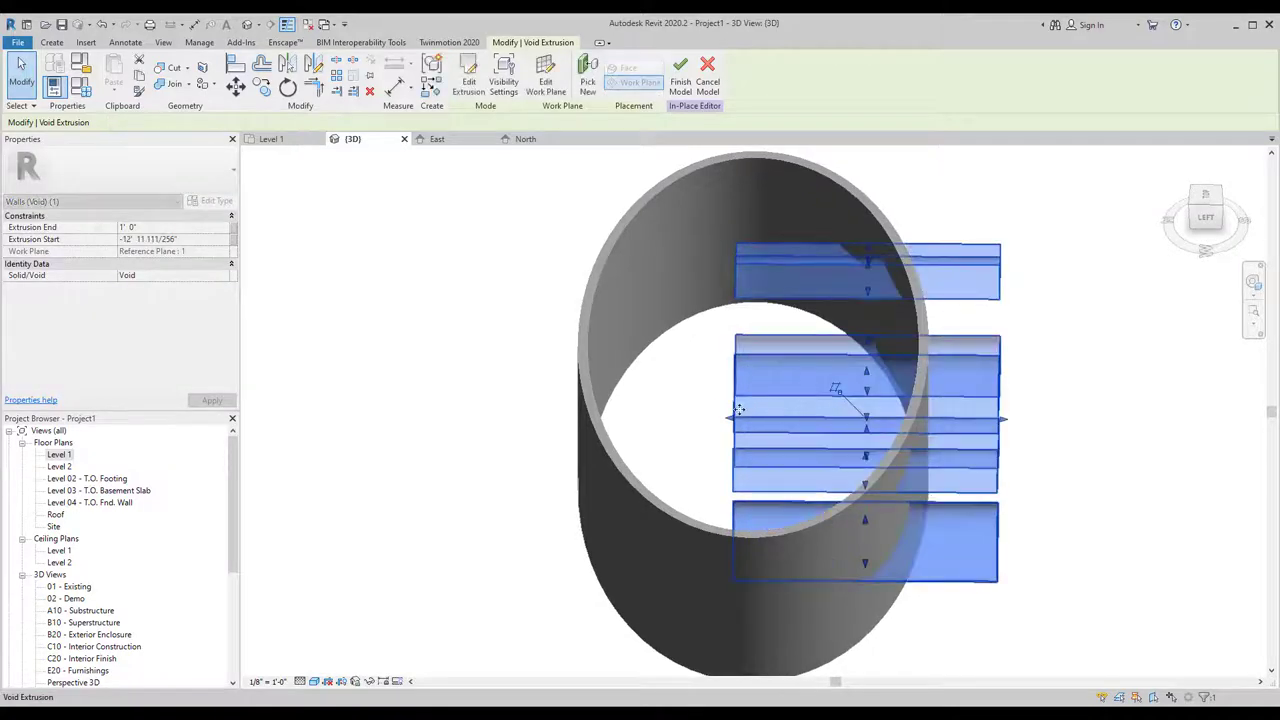
pyautogui.moveTo(683, 417); pyautogui.dragTo(450, 417)
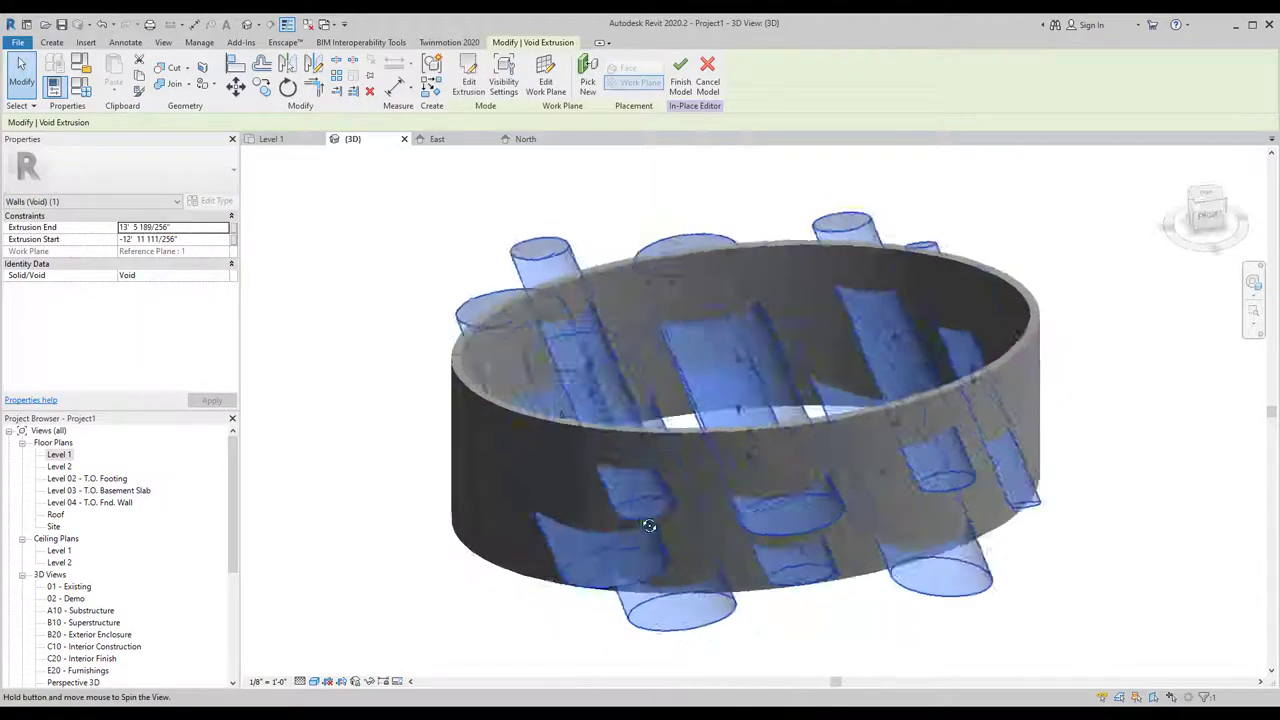
pyautogui.moveTo(450, 417)
pyautogui.keyDown('shift'); pyautogui.mouseDown(button='middle')
pyautogui.moveTo(678, 487)
pyautogui.moveTo(389, 292)
pyautogui.mouseUp(button='middle'); pyautogui.keyUp('shift')
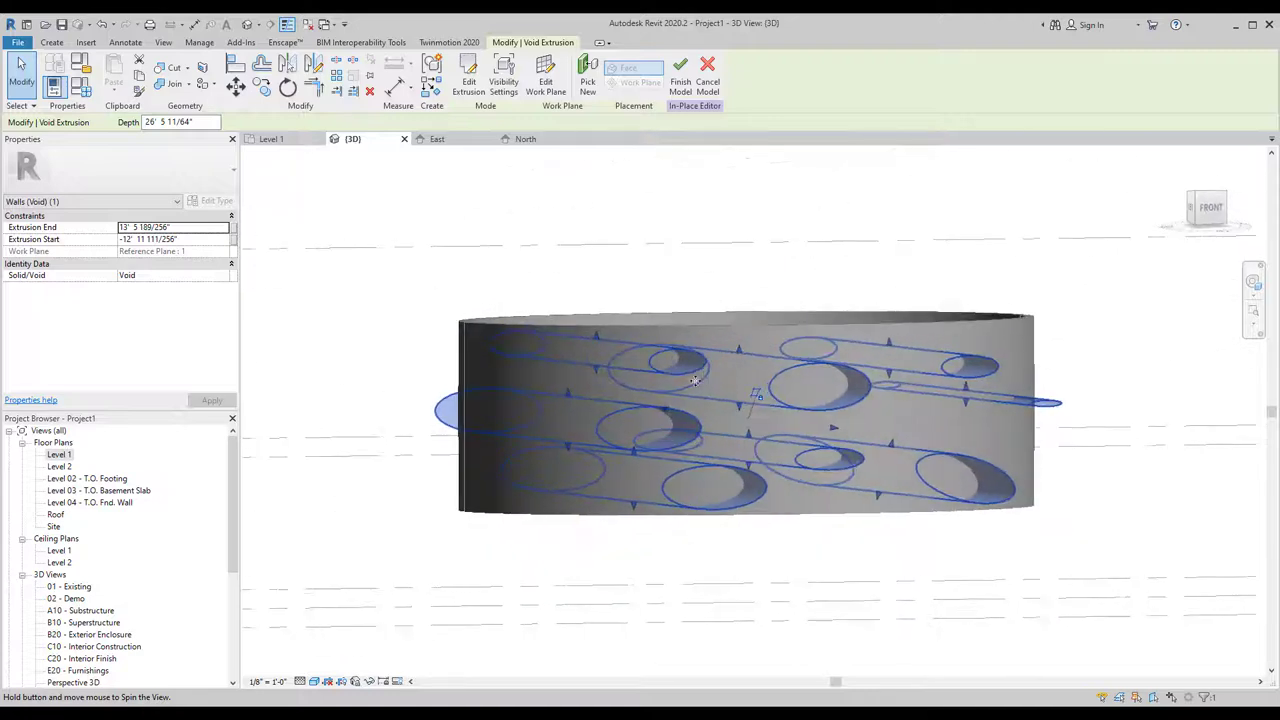
# Cut the first half of the ring wall with the elliptical voids.
pyautogui.click(389, 292)
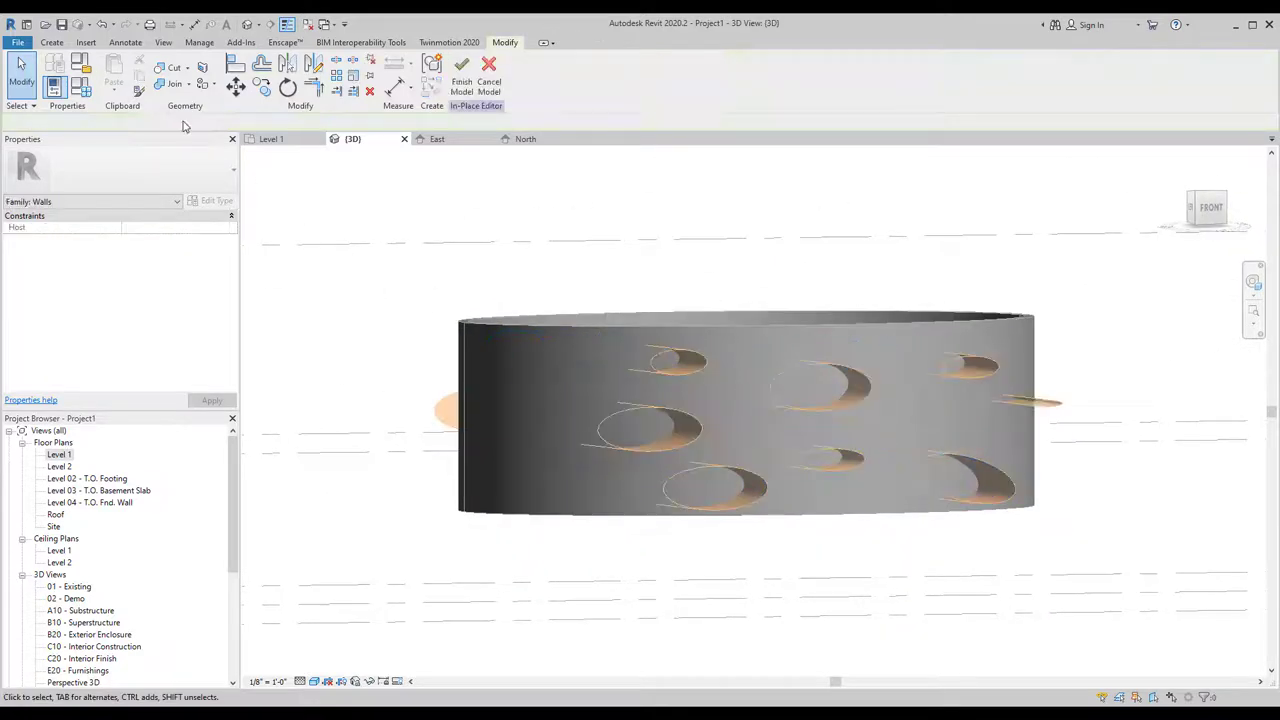
pyautogui.click(163, 74)
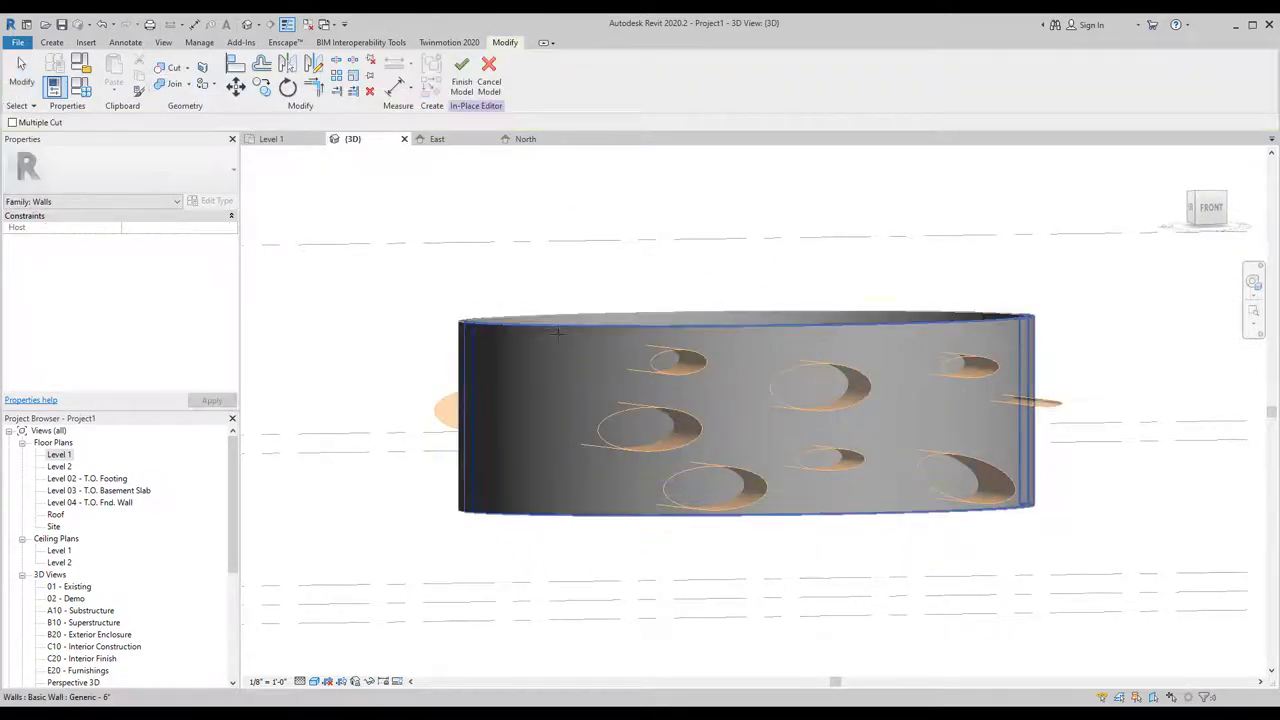
pyautogui.click(640, 430)
pyautogui.click(652, 437)
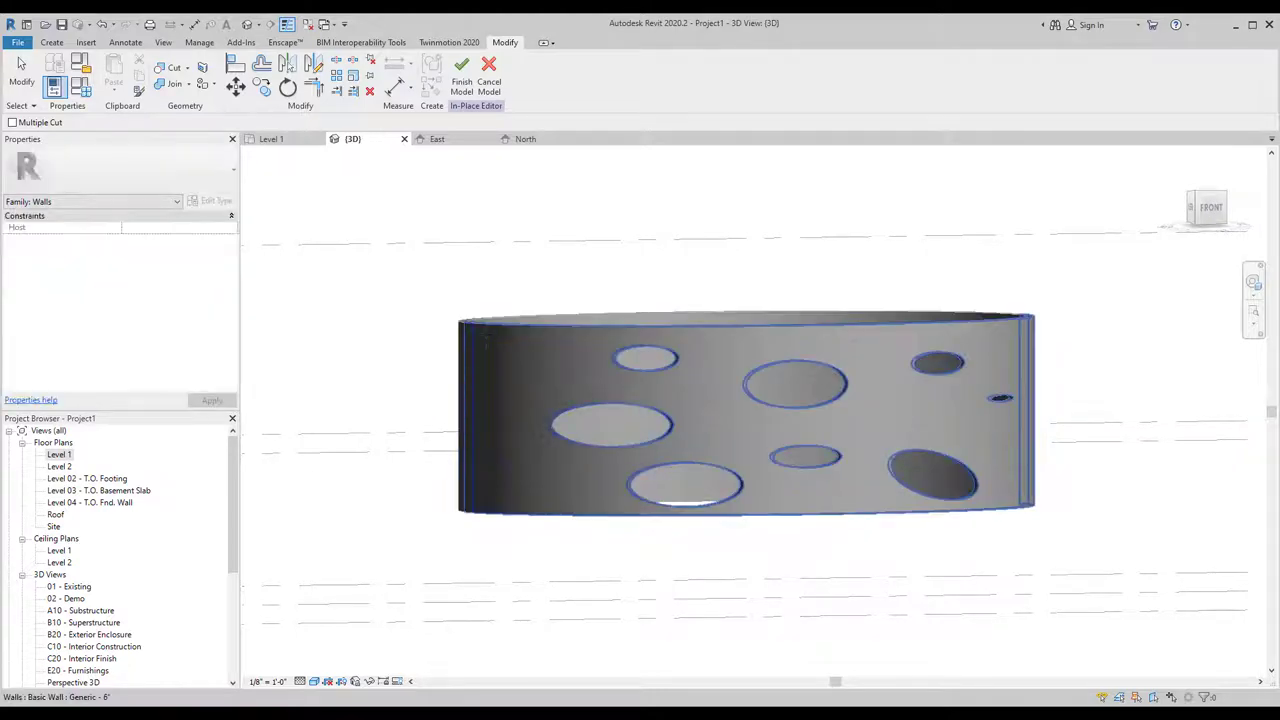
pyautogui.keyDown('shift'); pyautogui.moveTo(652, 437); pyautogui.dragTo(560, 433, button='middle'); pyautogui.keyUp('shift')
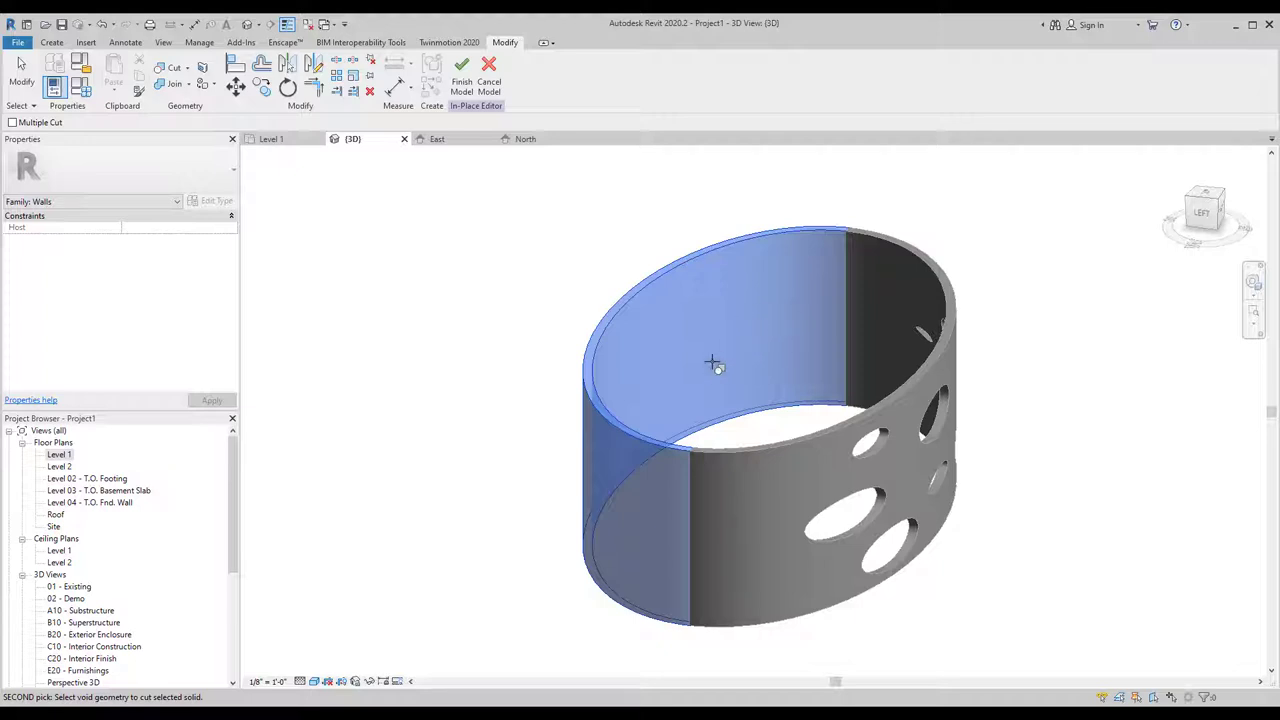
pyautogui.click(686, 334)
pyautogui.press('Escape')
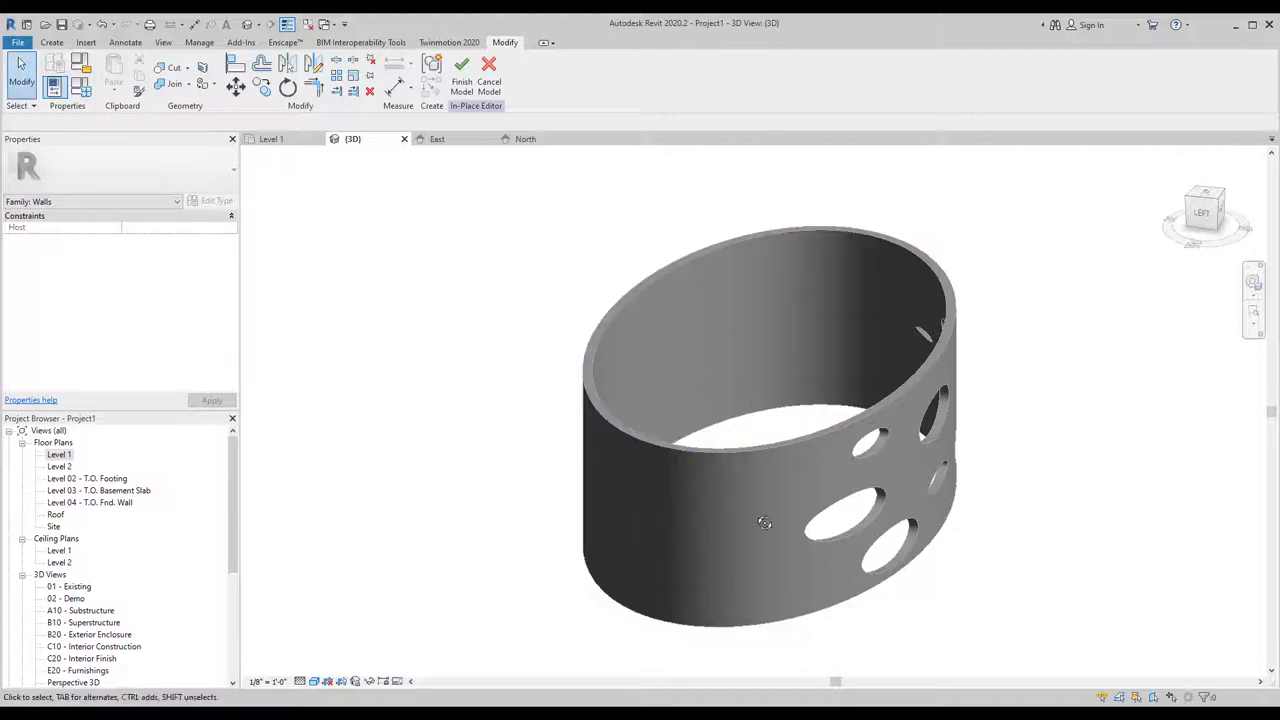
pyautogui.keyDown('shift'); pyautogui.moveTo(764, 523); pyautogui.dragTo(510, 492, button='middle'); pyautogui.keyUp('shift')
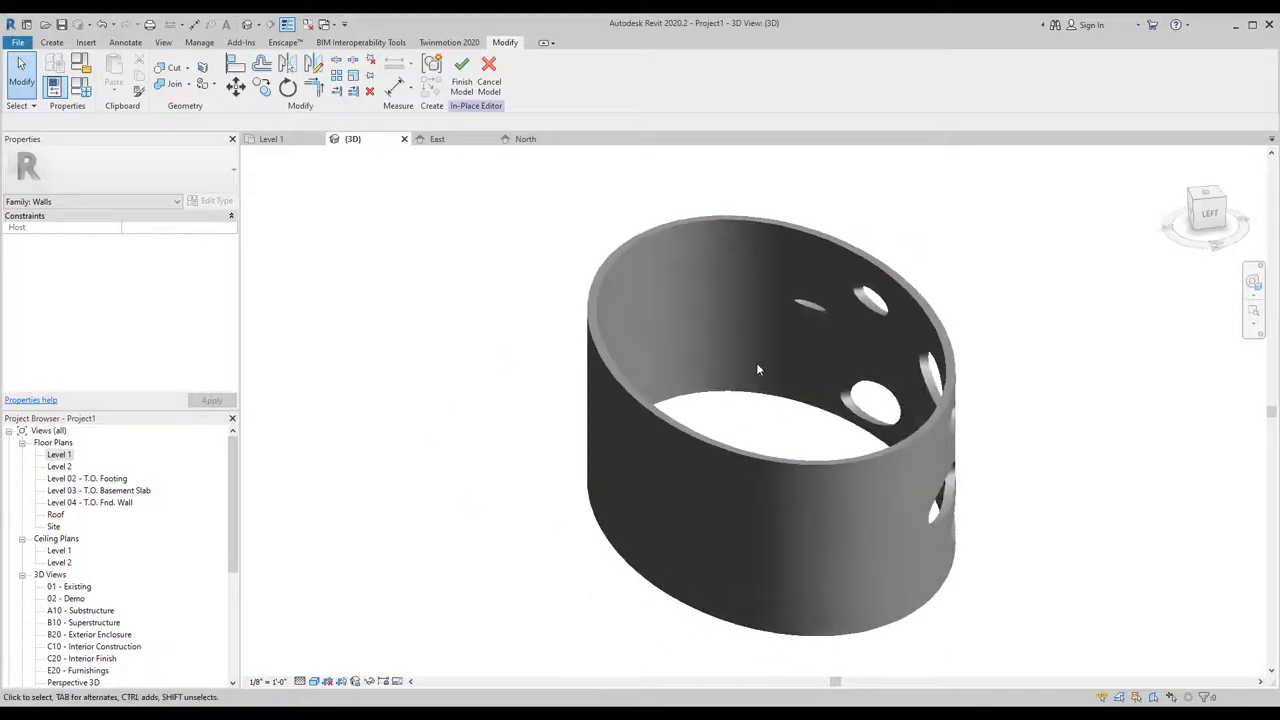
# Cut the other half of the ring wall with the voids.
pyautogui.click(175, 67)
pyautogui.click(690, 355)
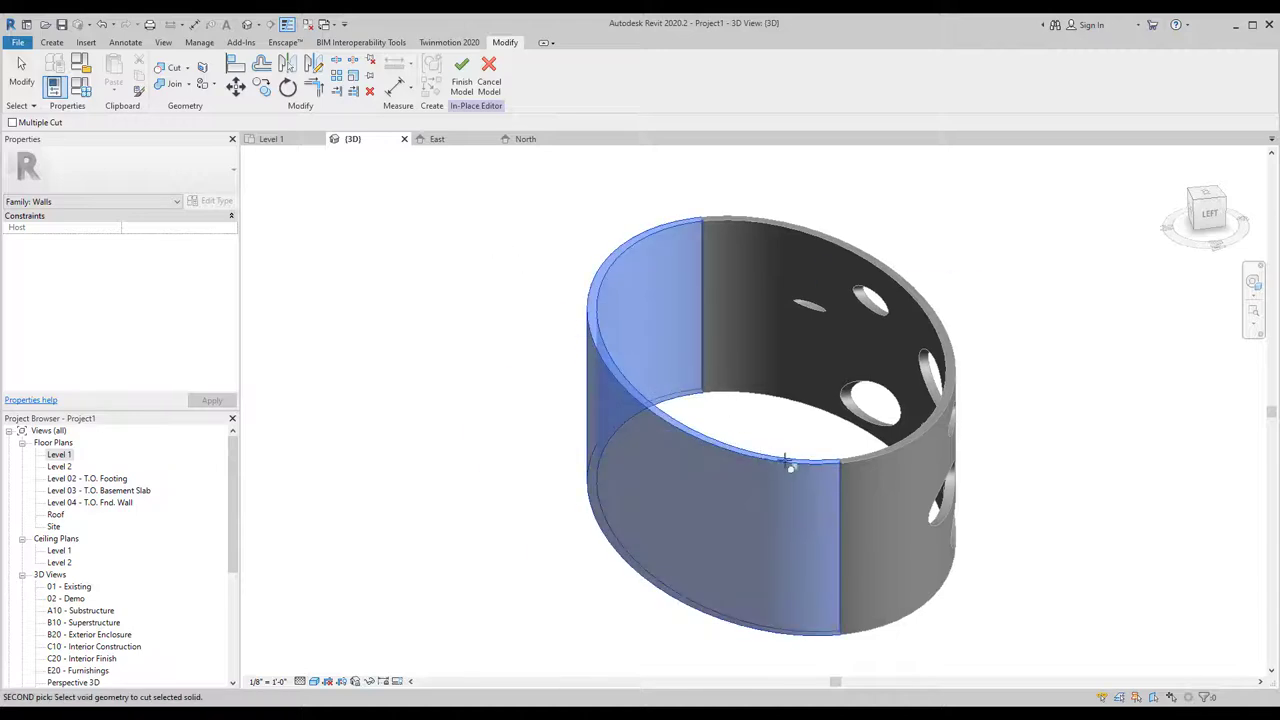
pyautogui.click(943, 432)
pyautogui.moveTo(943, 432)
pyautogui.keyDown('shift'); pyautogui.mouseDown(button='middle')
pyautogui.moveTo(757, 569)
pyautogui.moveTo(600, 529)
pyautogui.moveTo(666, 608)
pyautogui.mouseUp(button='middle'); pyautogui.keyUp('shift')
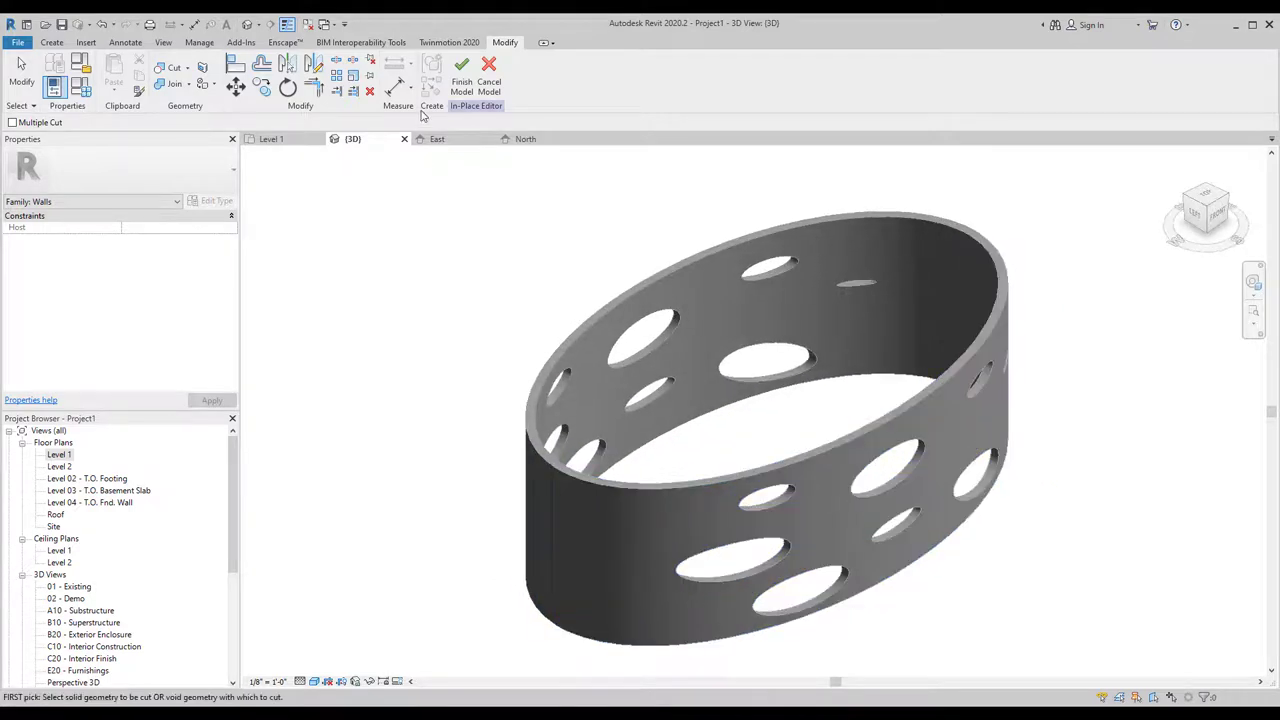
# Finish the in-place model, view it from above, then return to Level 1.
pyautogui.click(463, 80)
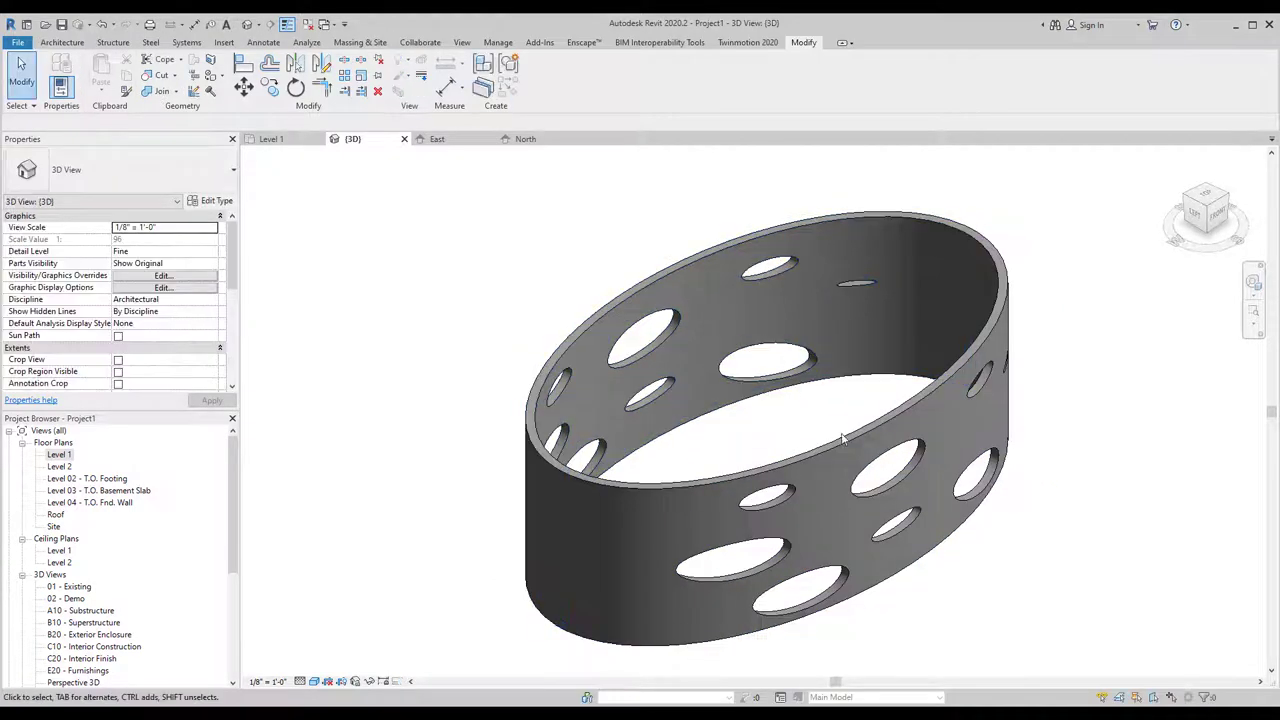
pyautogui.moveTo(775, 385)
pyautogui.keyDown('shift'); pyautogui.mouseDown(button='middle')
pyautogui.moveTo(903, 528)
pyautogui.moveTo(793, 433)
pyautogui.mouseUp(button='middle'); pyautogui.keyUp('shift')
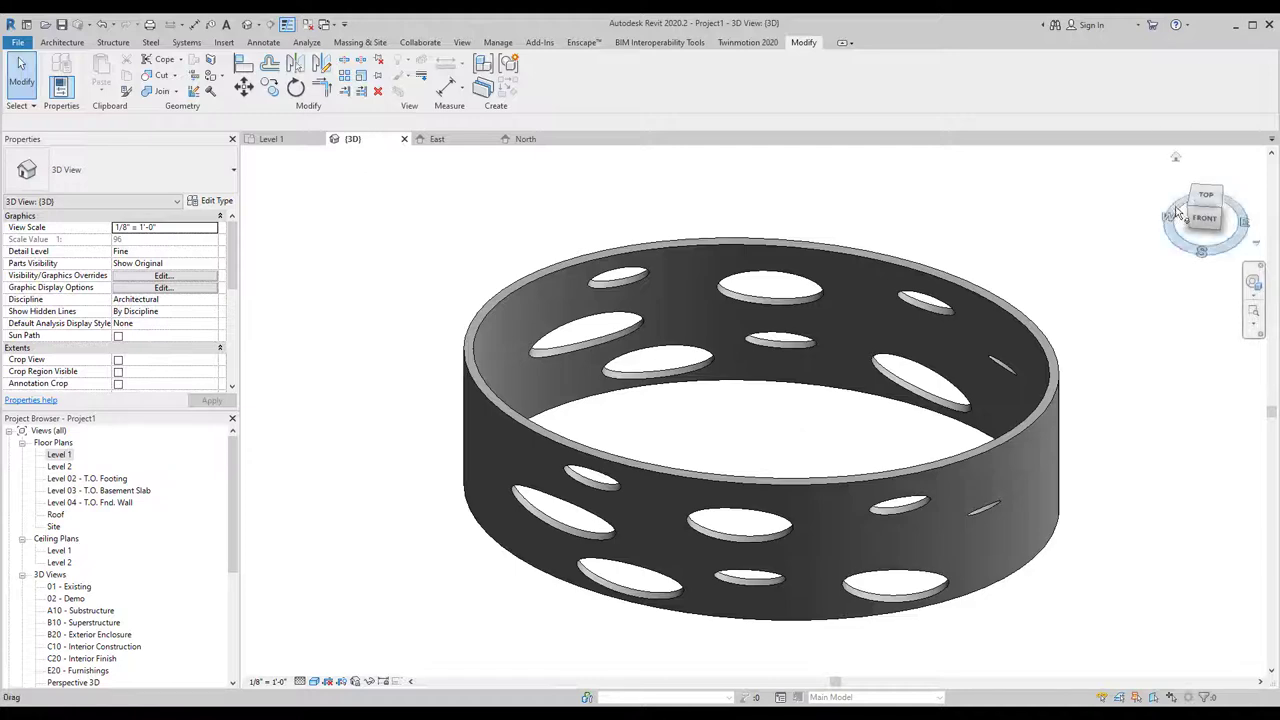
pyautogui.click(1208, 200)
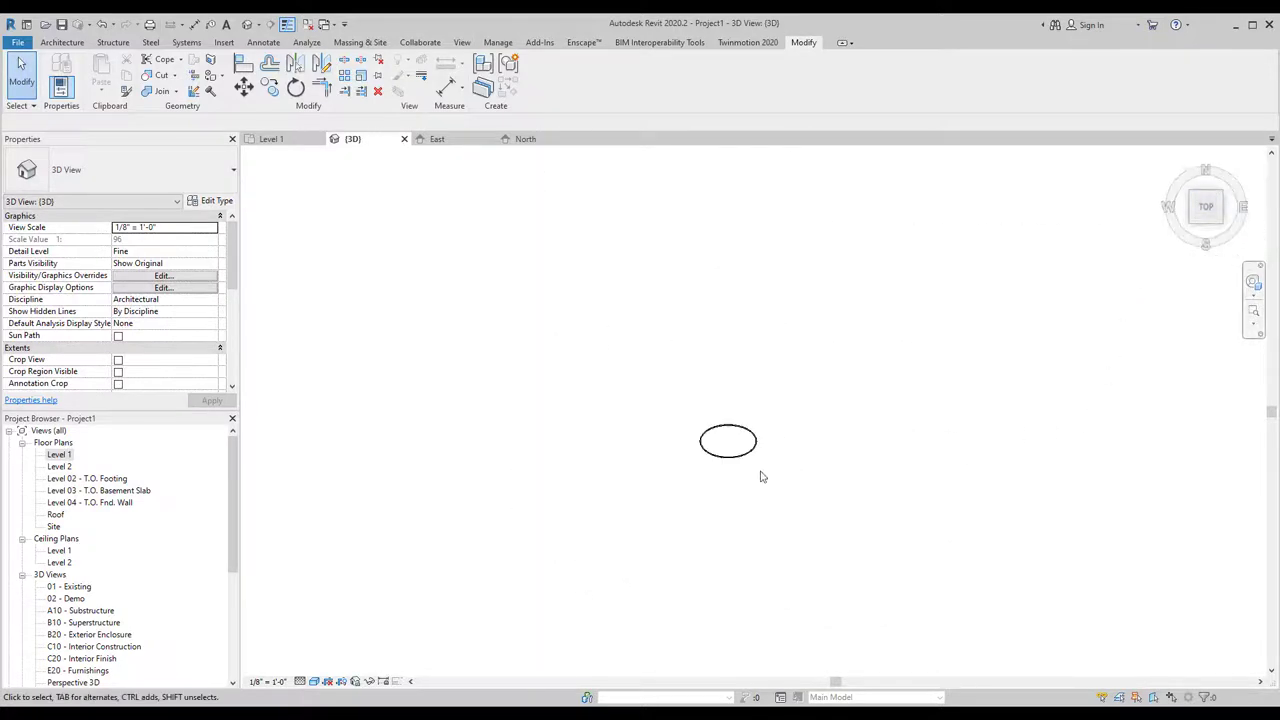
pyautogui.doubleClick(59, 455)
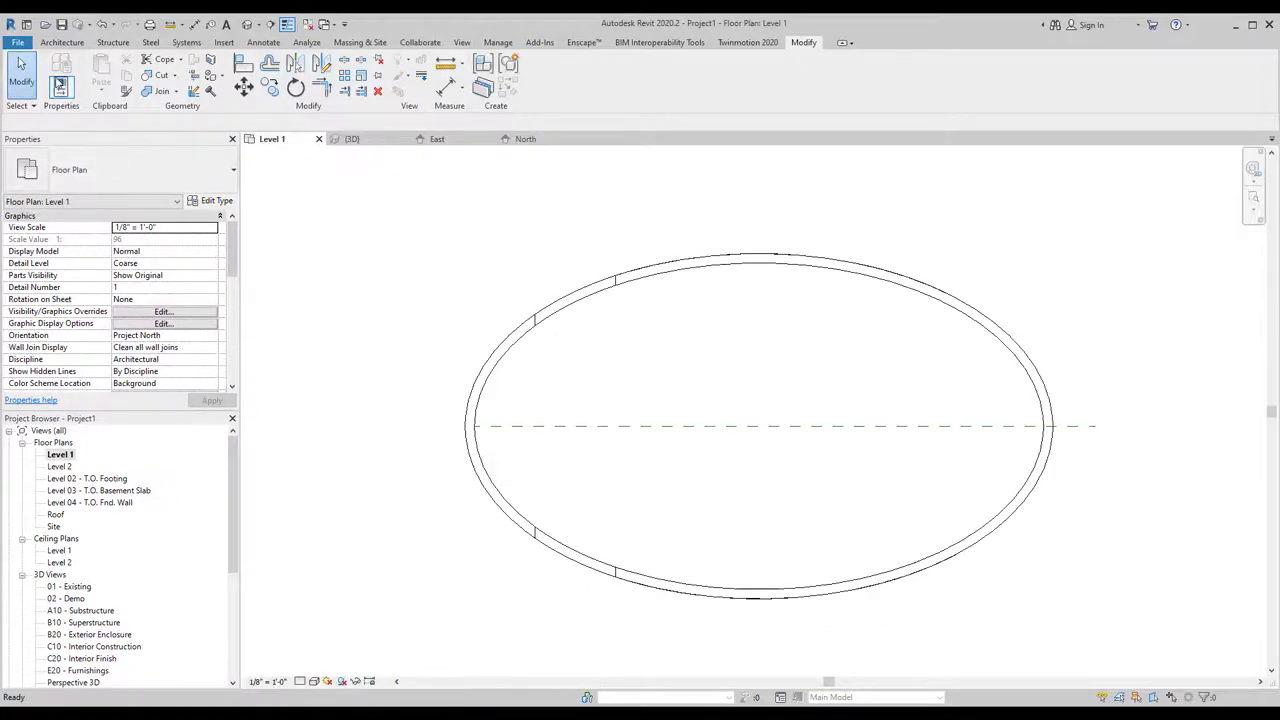
# Start a new Curtain Wall: Storefront wall on Level 1 and pick the Ellipse draw option.
pyautogui.click(62, 42)
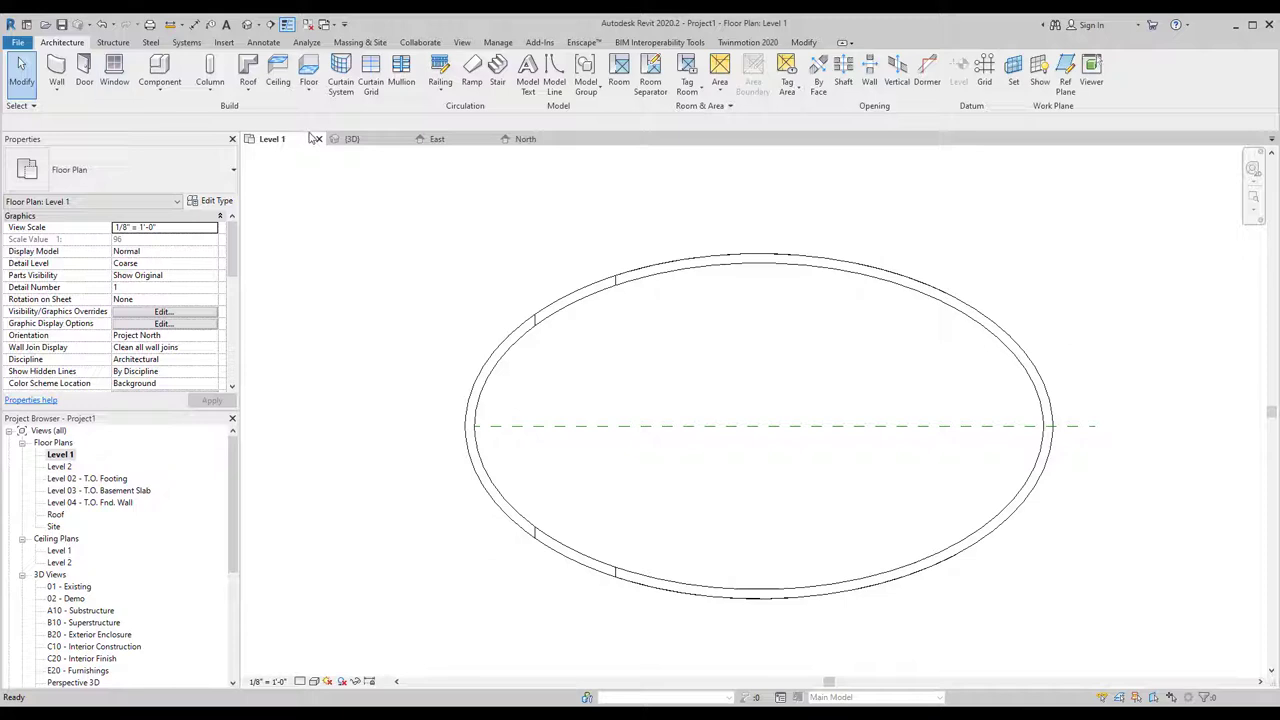
pyautogui.click(58, 91)
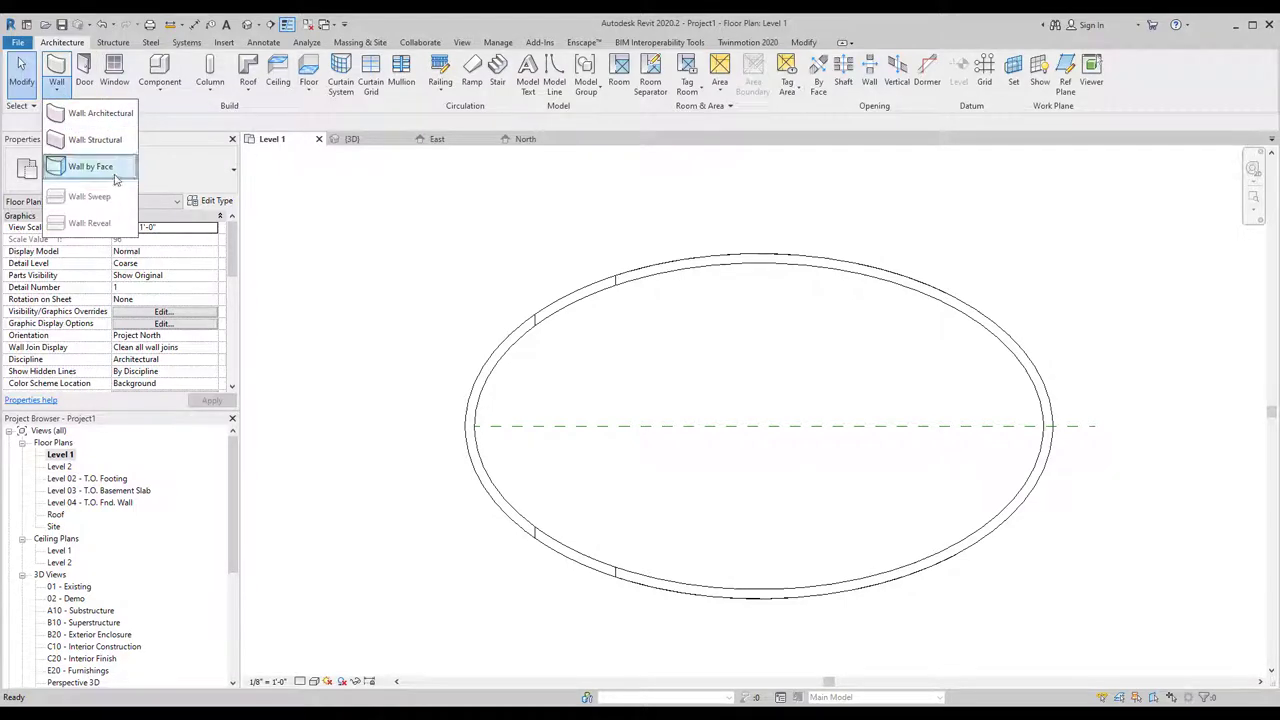
pyautogui.click(90, 167)
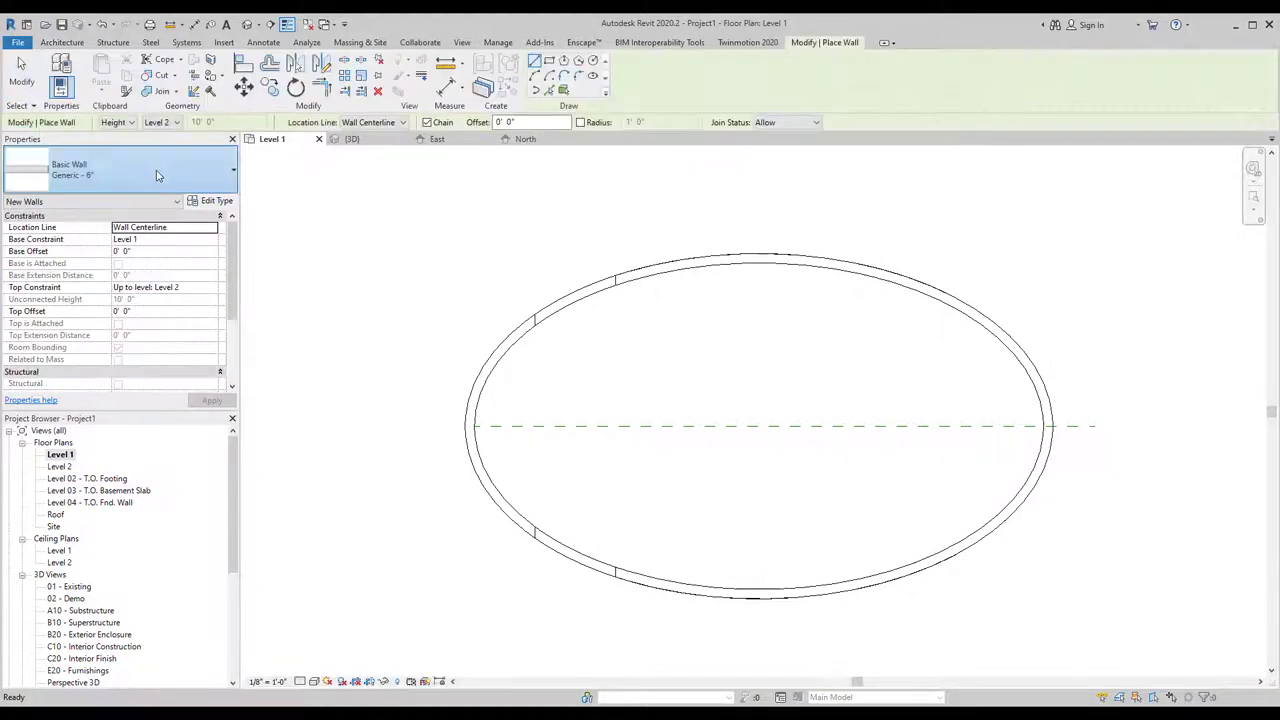
pyautogui.click(90, 170)
pyautogui.scroll(-3, 155, 370)
pyautogui.scroll(-1, 123, 410)
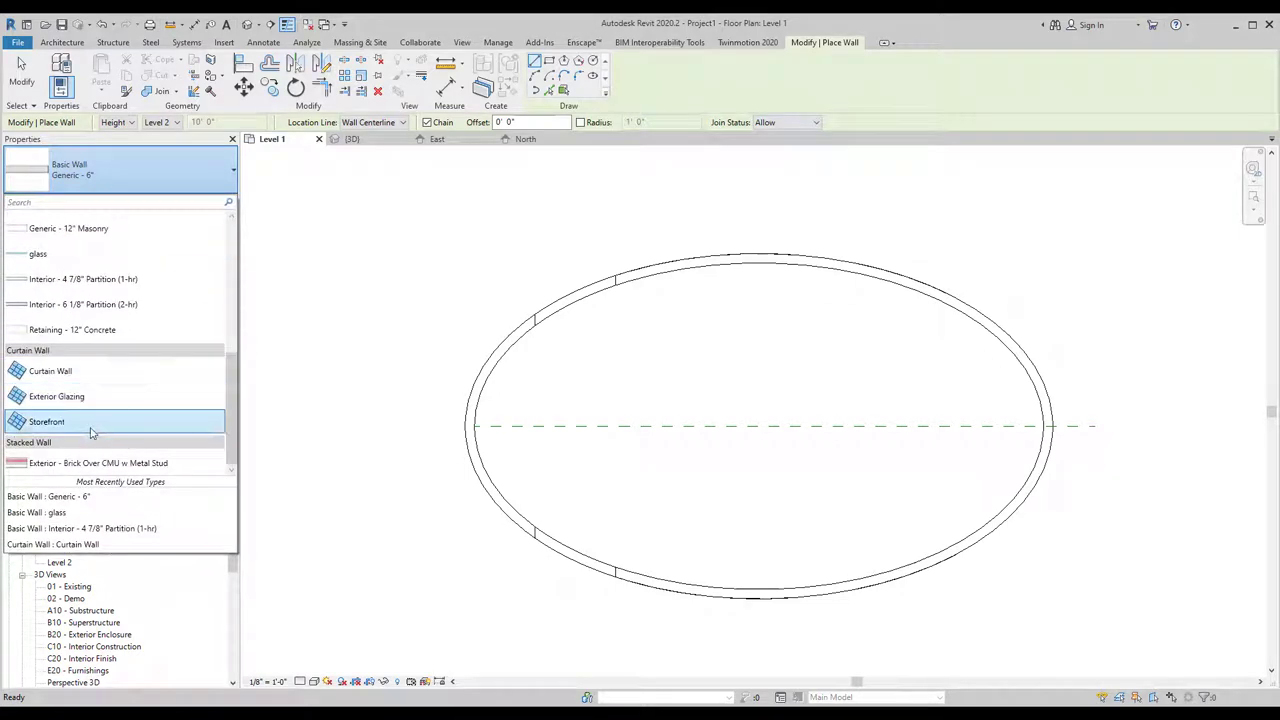
pyautogui.click(91, 424)
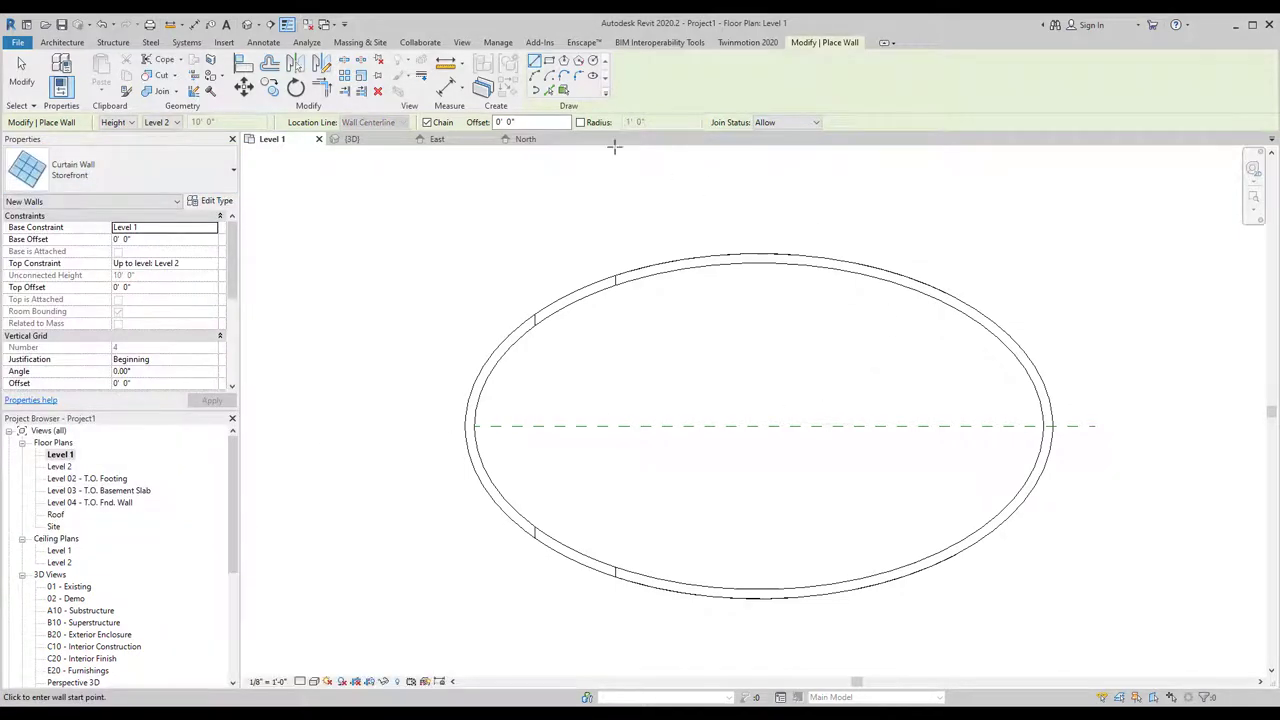
pyautogui.click(593, 77)
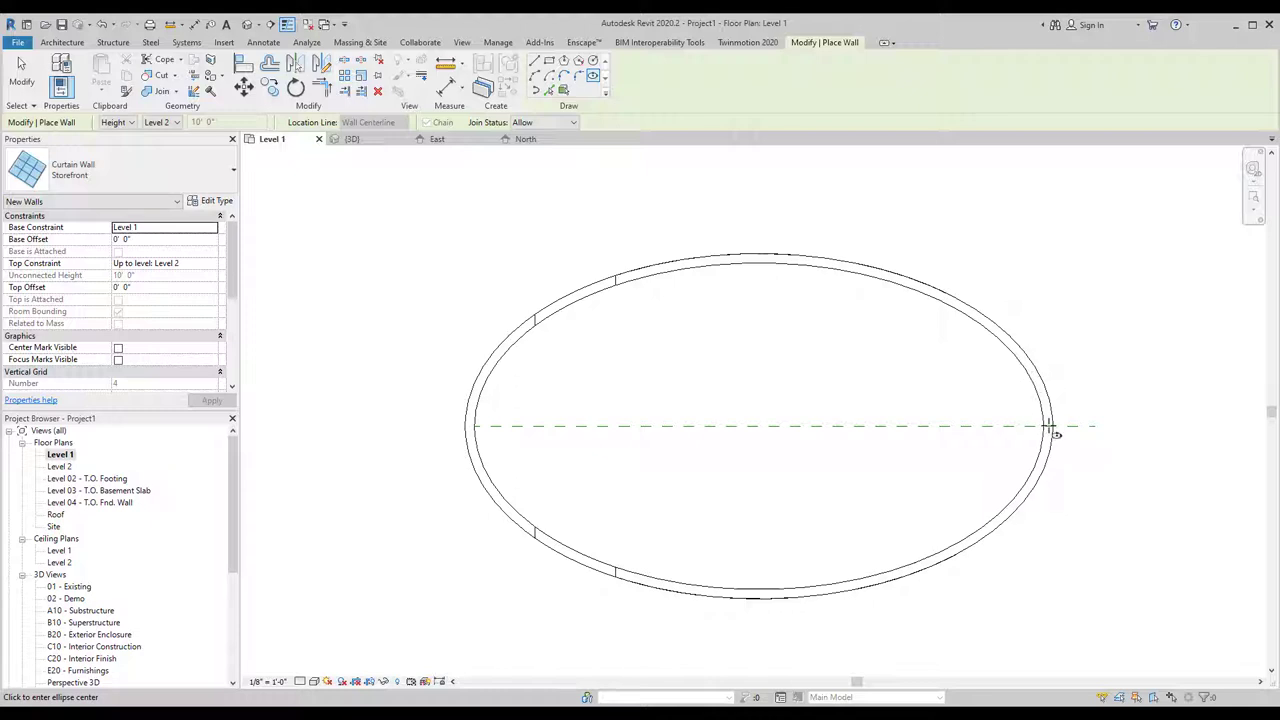
# Shorten the horizontal reference plane so it ends at the ellipse's edge.
pyautogui.press('Escape')
pyautogui.press('Escape')
pyautogui.click(1008, 427)
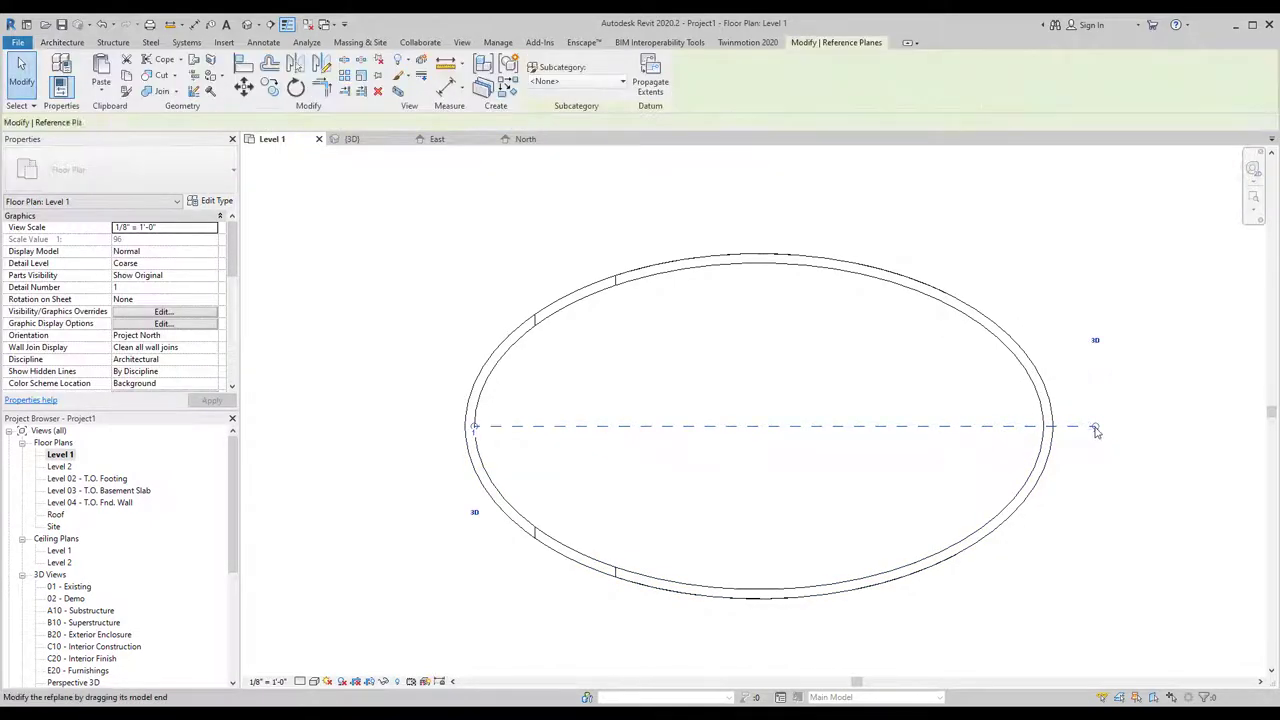
pyautogui.moveTo(1095, 430); pyautogui.dragTo(1095, 428)
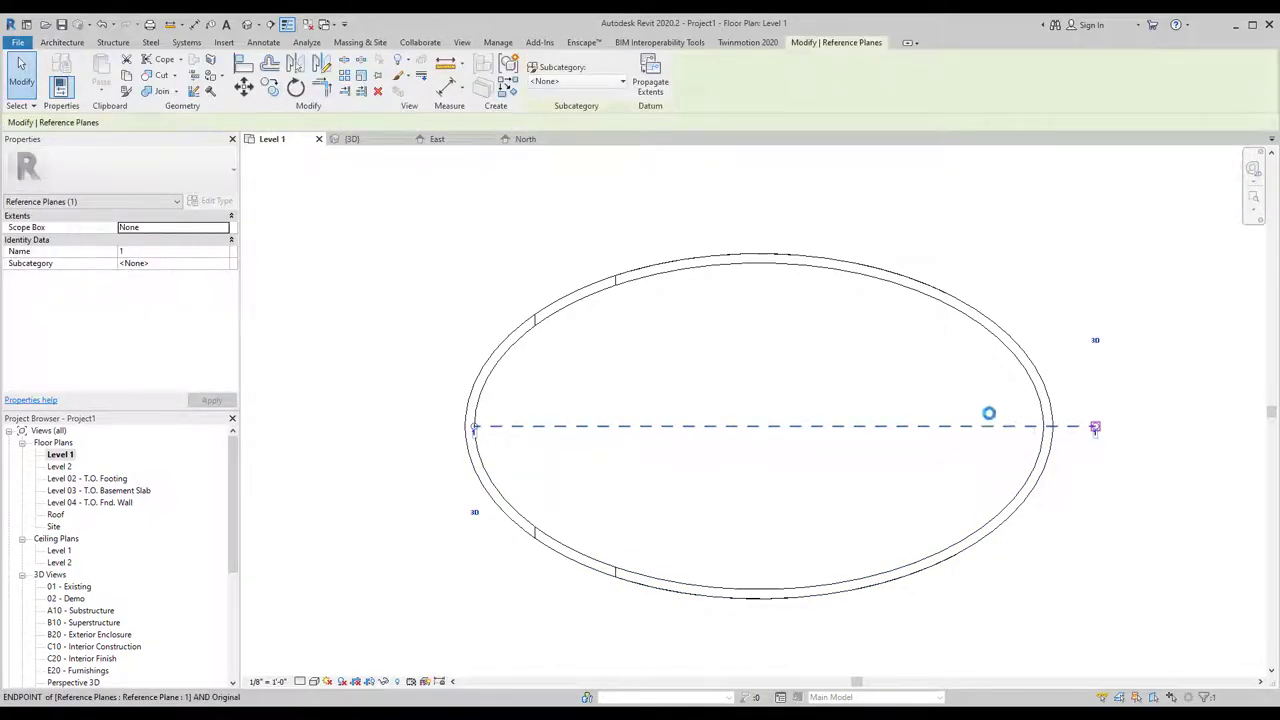
pyautogui.moveTo(988, 413); pyautogui.dragTo(1046, 427)
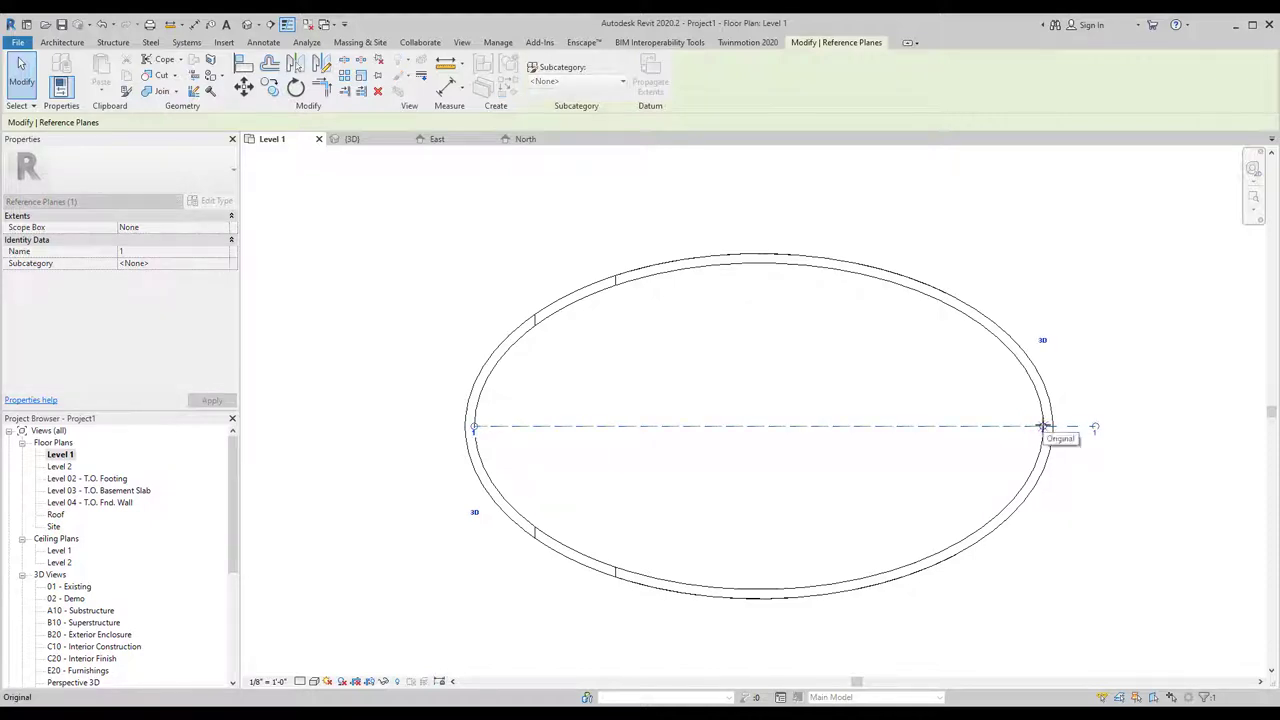
pyautogui.scroll(1, 666, 420)
pyautogui.click(842, 321)
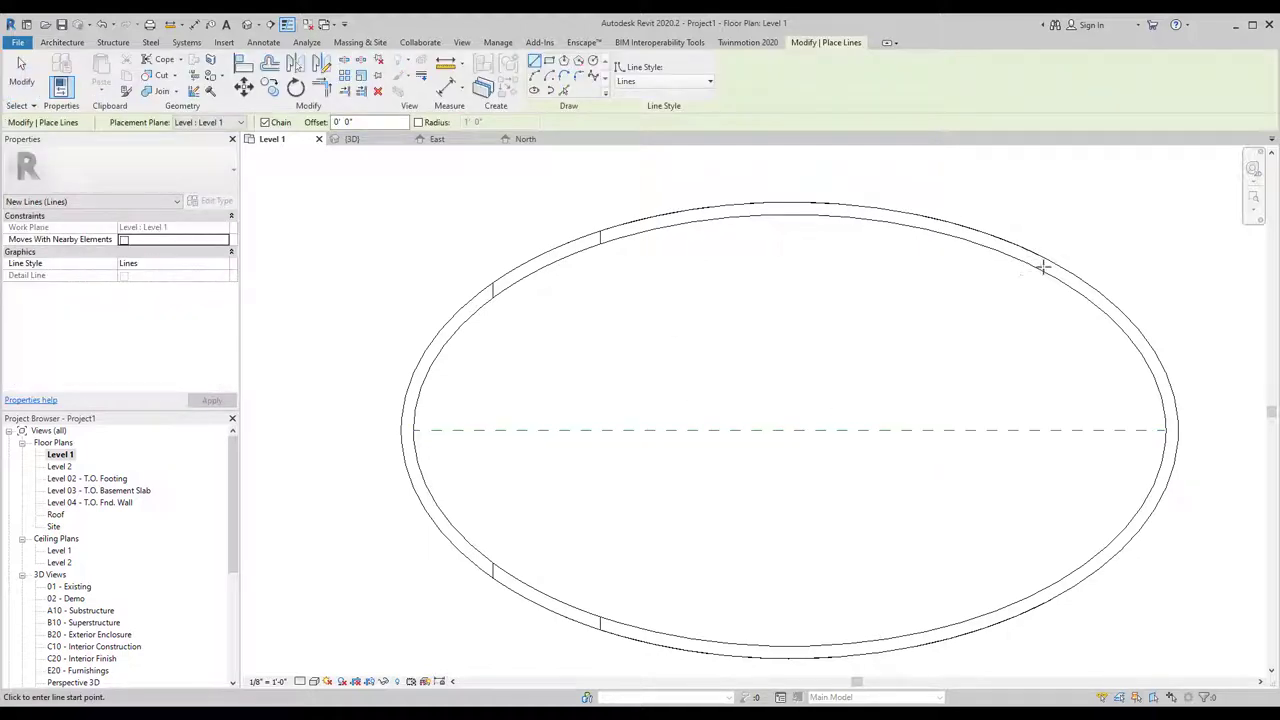
pyautogui.press('Escape')
pyautogui.press('Escape')
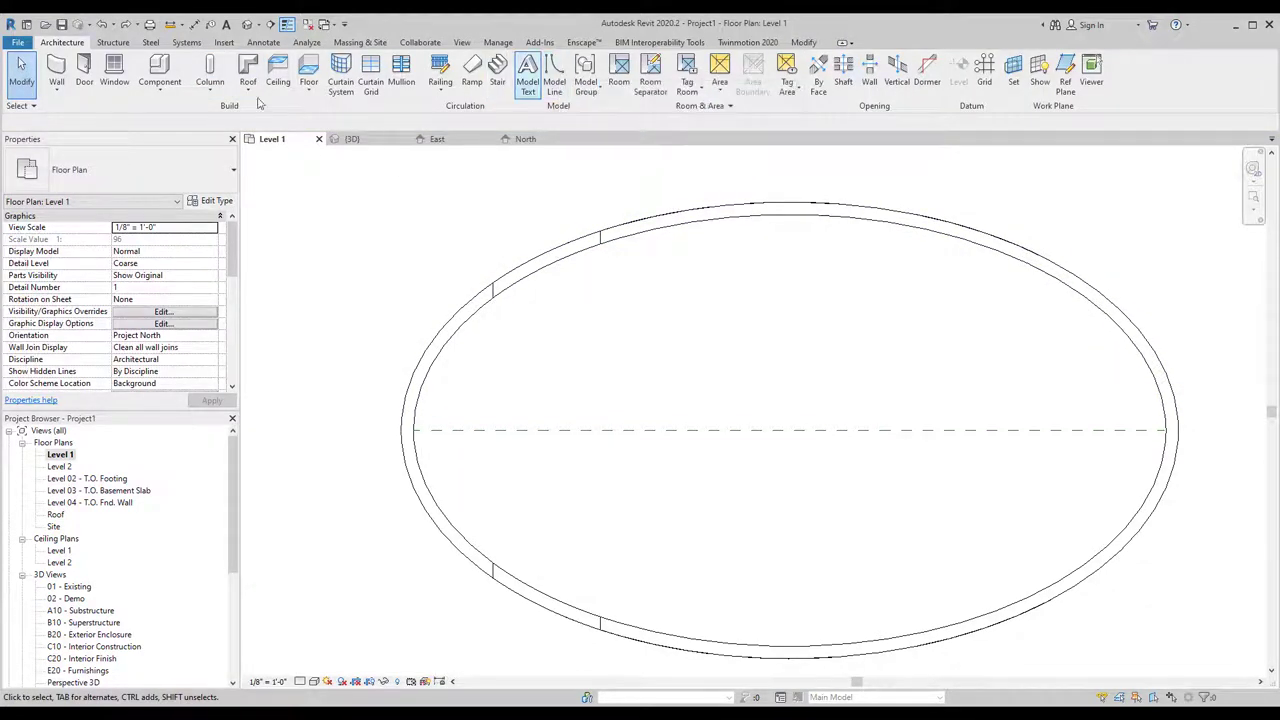
# Draw detail lines across the ellipse's long axis and from its midpoint to the inner top edge.
pyautogui.click(263, 43)
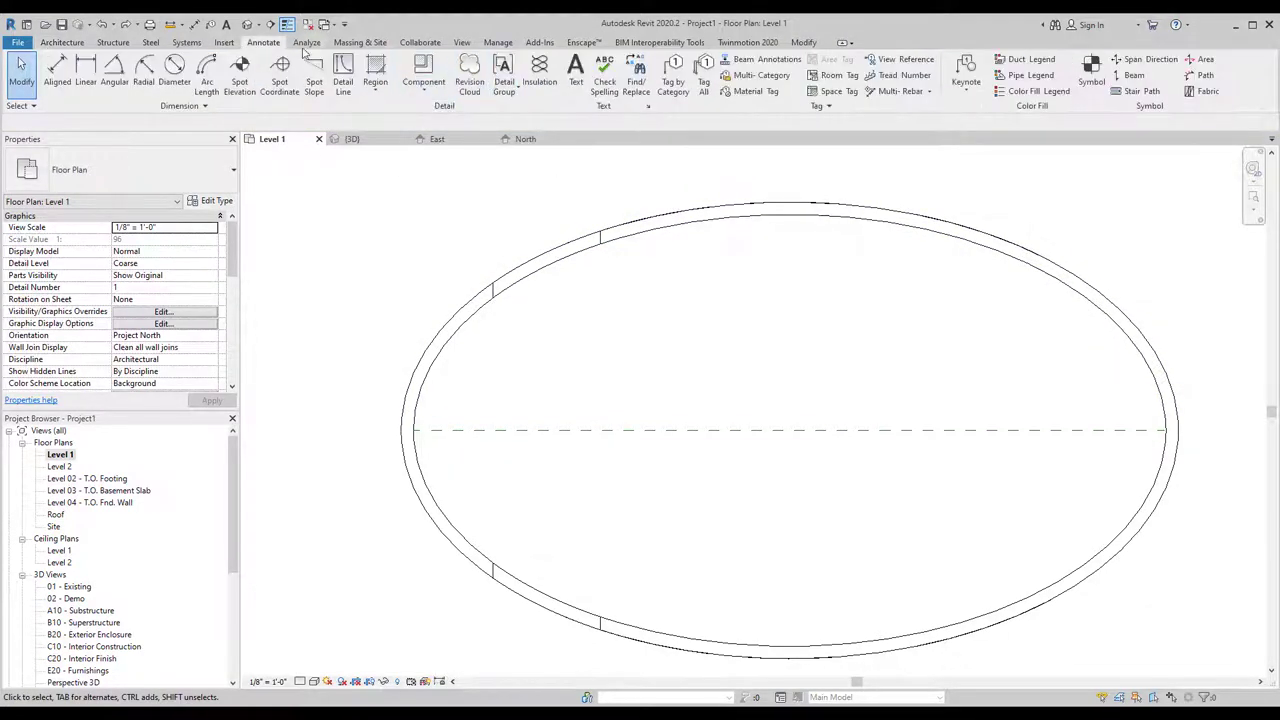
pyautogui.click(348, 80)
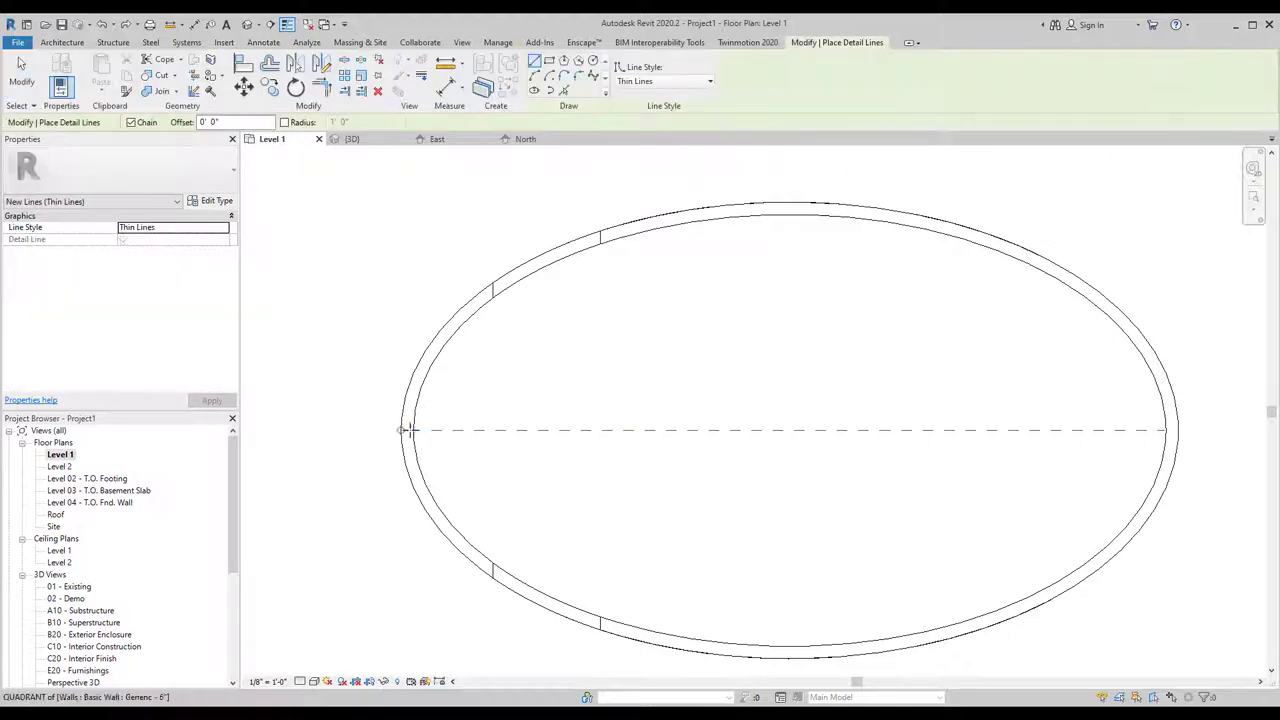
pyautogui.click(414, 430)
pyautogui.click(1166, 430)
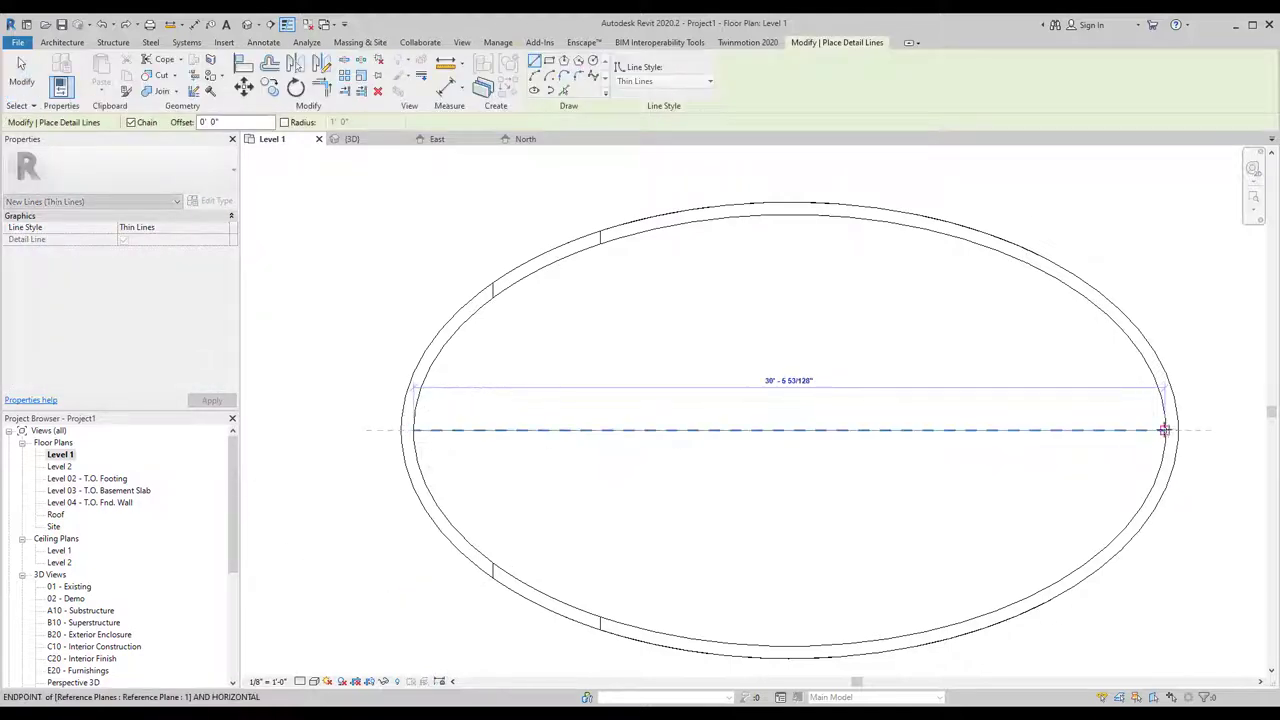
pyautogui.click(788, 429)
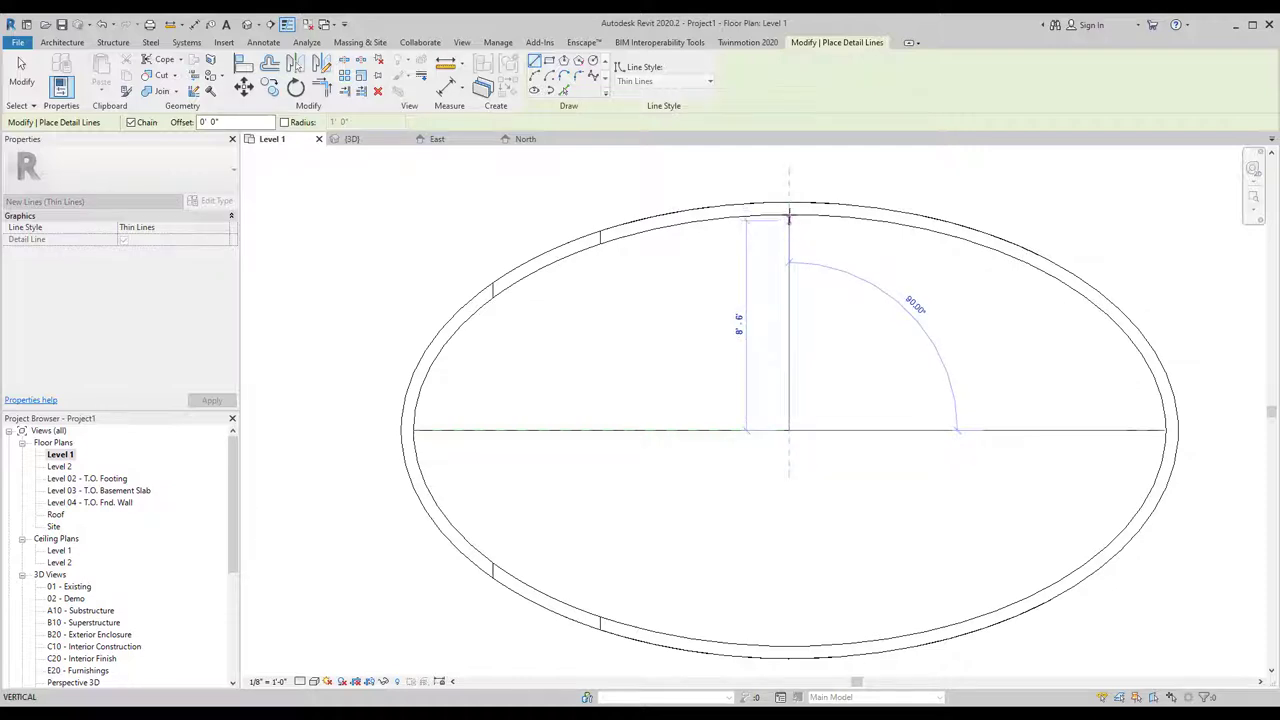
pyautogui.click(788, 218)
pyautogui.press('Escape')
pyautogui.press('Escape')
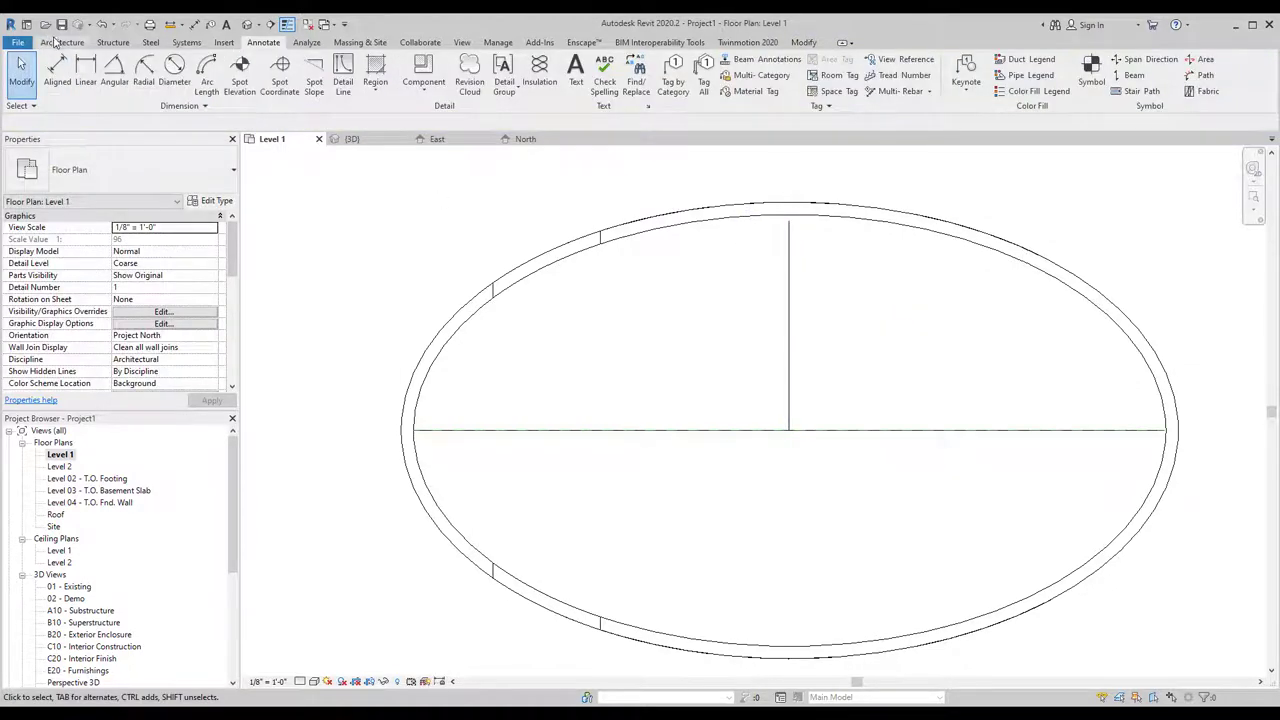
pyautogui.click(59, 42)
pyautogui.click(58, 70)
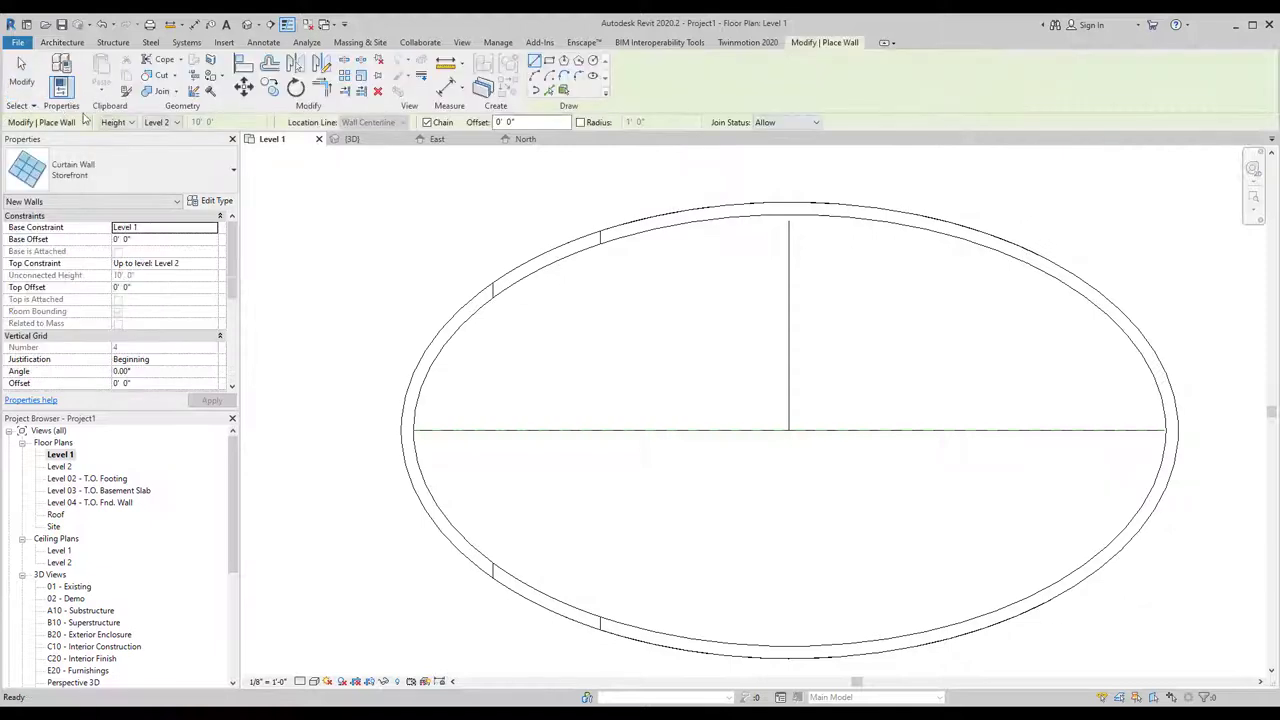
# Draw an elliptical Storefront wall centred at the detail lines, reaching the ring's right side and top, then open Default 3D.
pyautogui.click(593, 78)
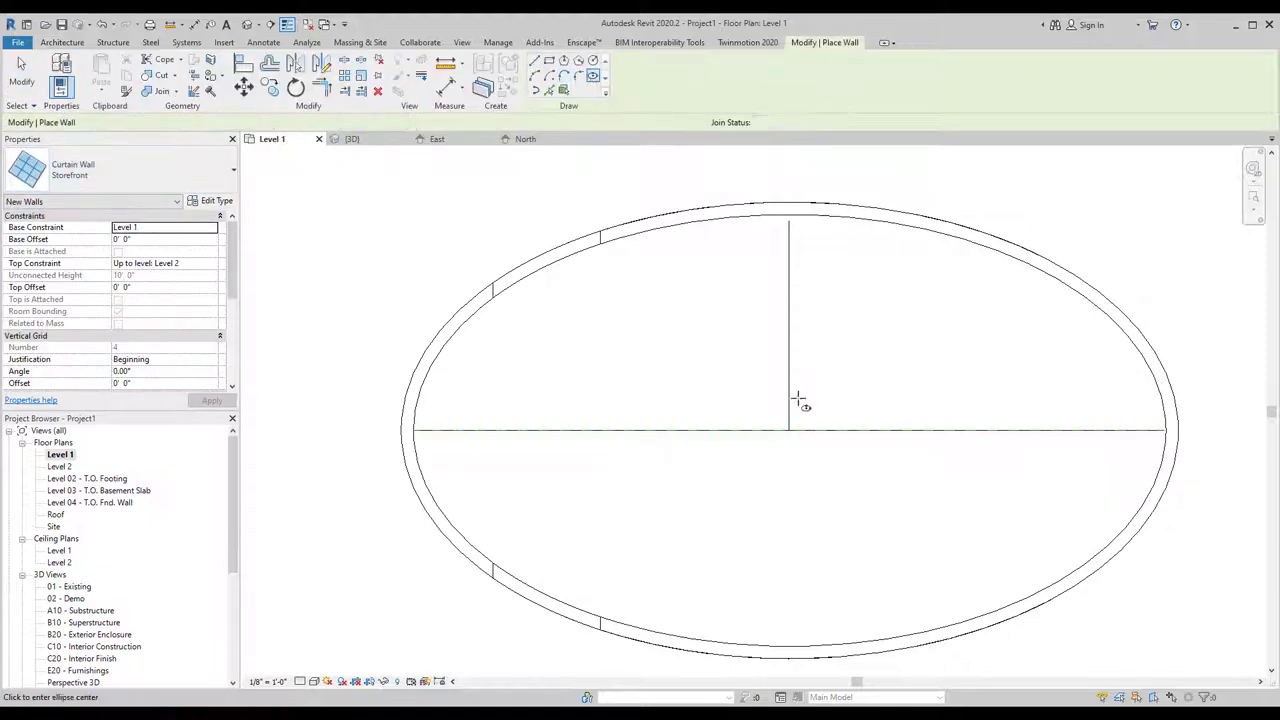
pyautogui.click(788, 431)
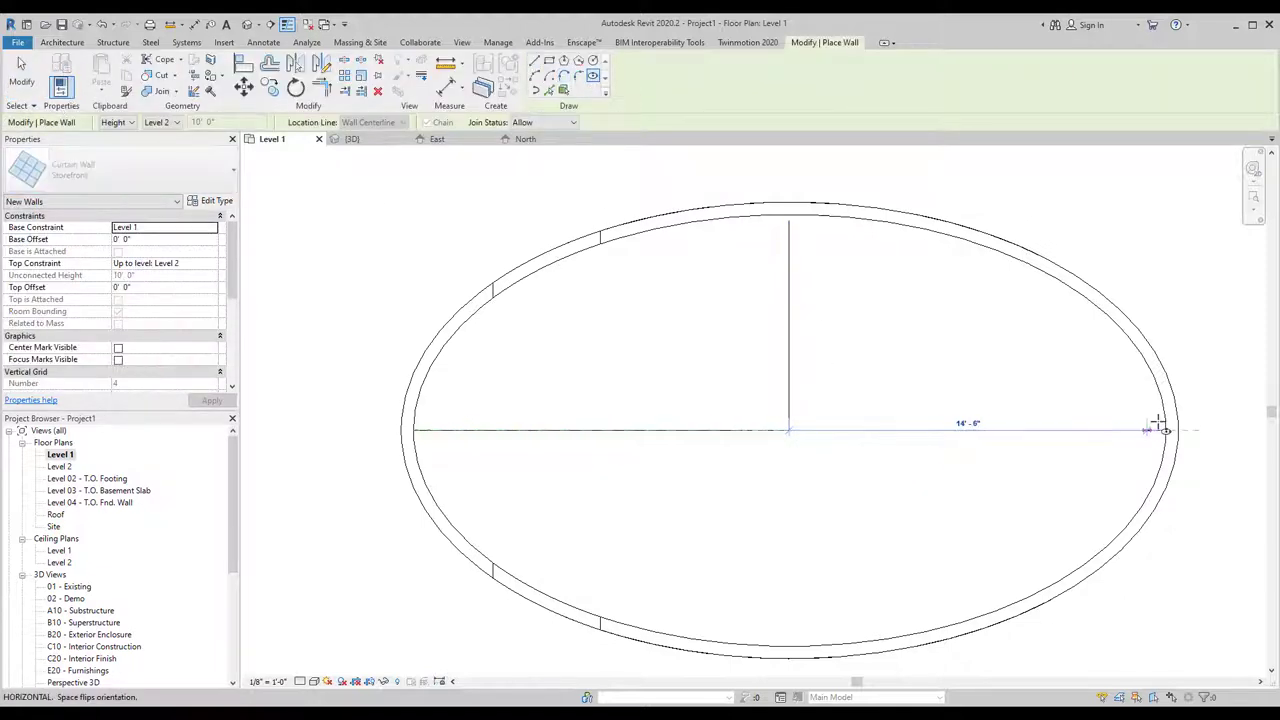
pyautogui.scroll(4, 1170, 428)
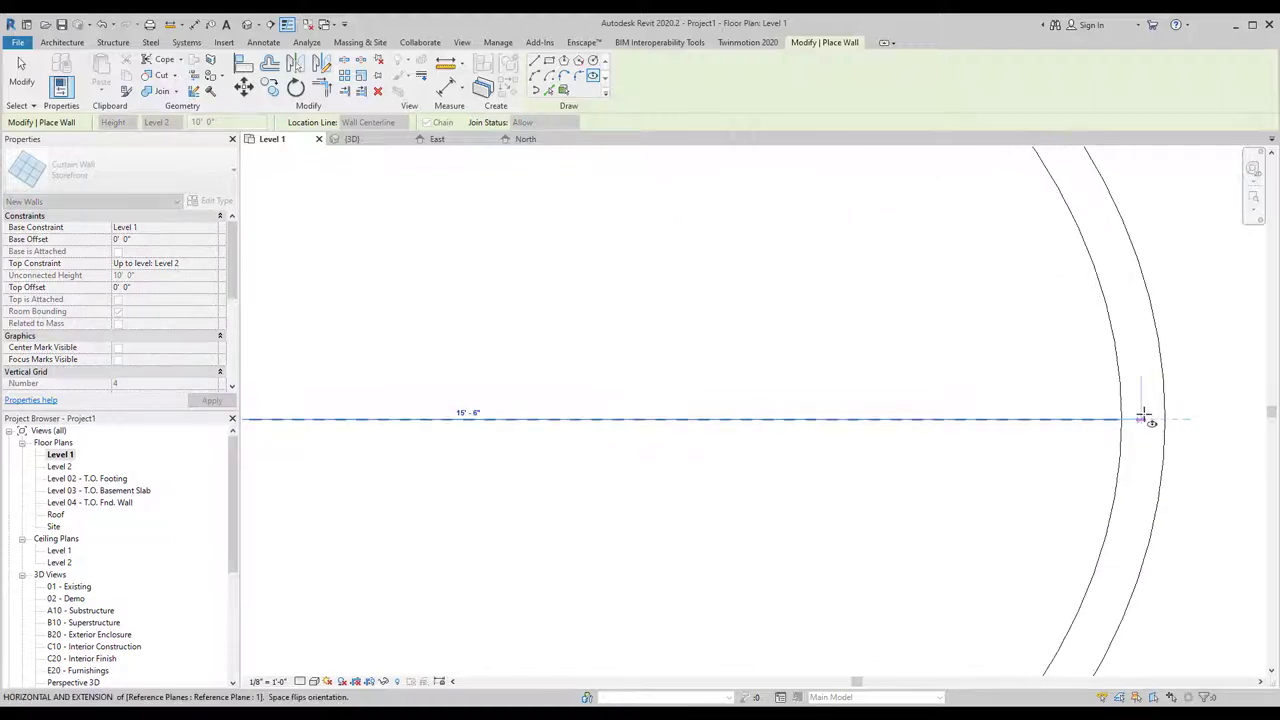
pyautogui.click(1143, 421)
pyautogui.scroll(-4, 1135, 430)
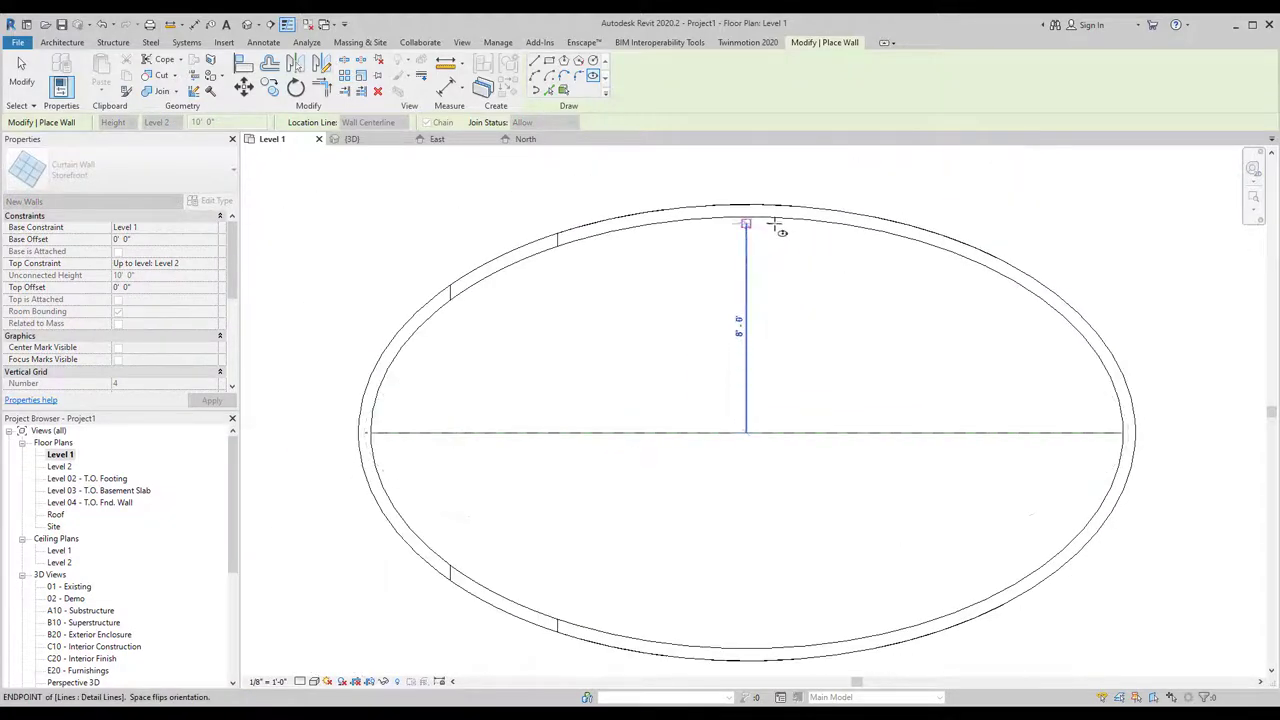
pyautogui.scroll(3, 748, 210)
pyautogui.scroll(2, 730, 200)
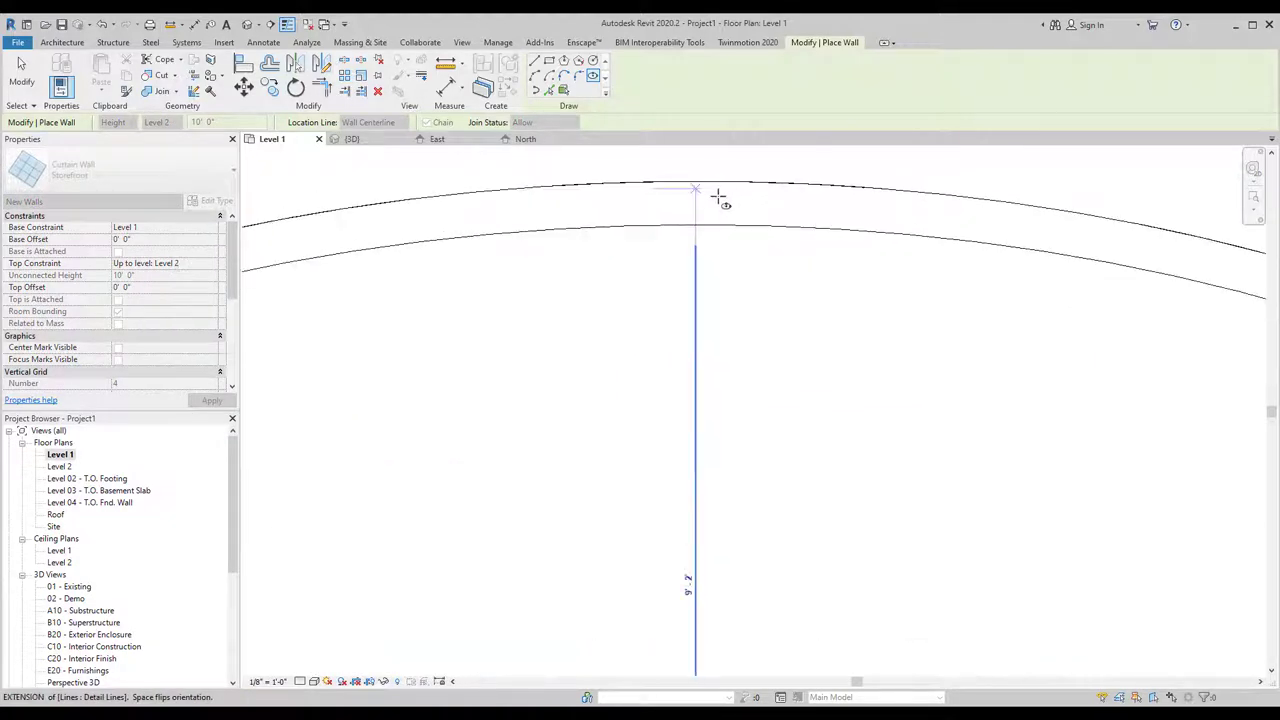
pyautogui.click(652, 212)
pyautogui.scroll(-3, 655, 208)
pyautogui.scroll(-2, 655, 208)
pyautogui.press('Escape')
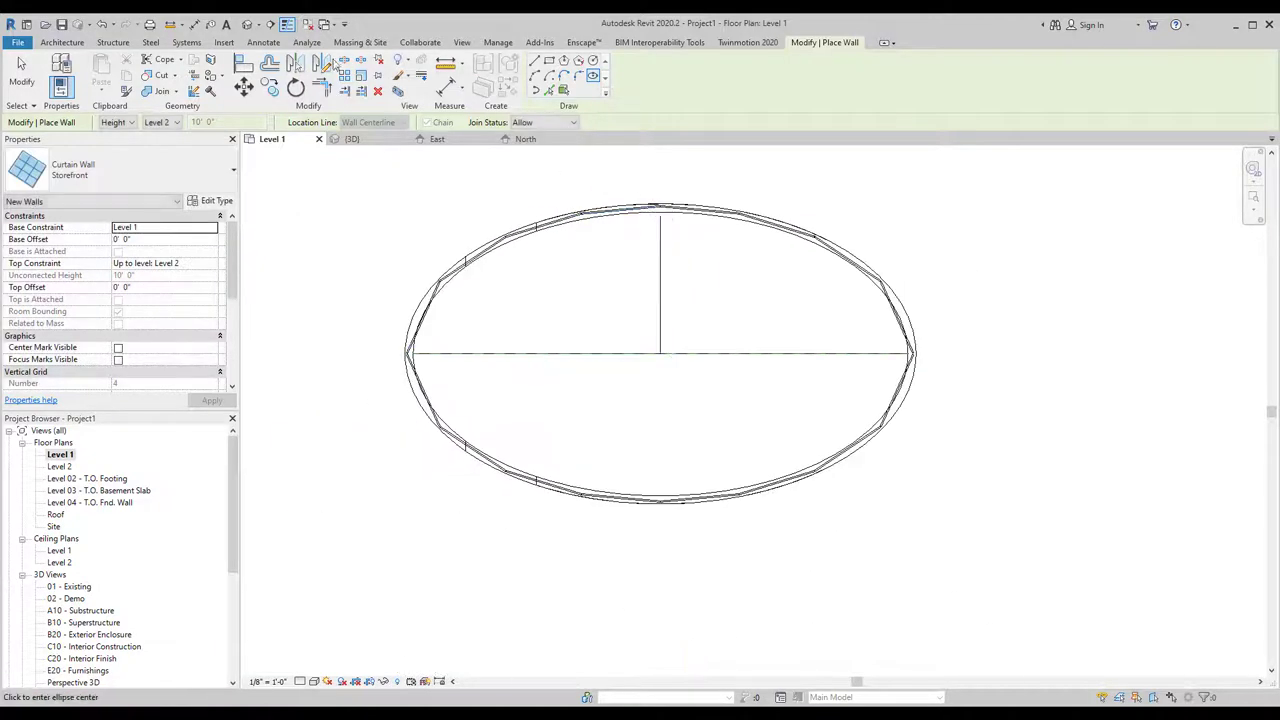
pyautogui.press('Escape')
pyautogui.click(250, 24)
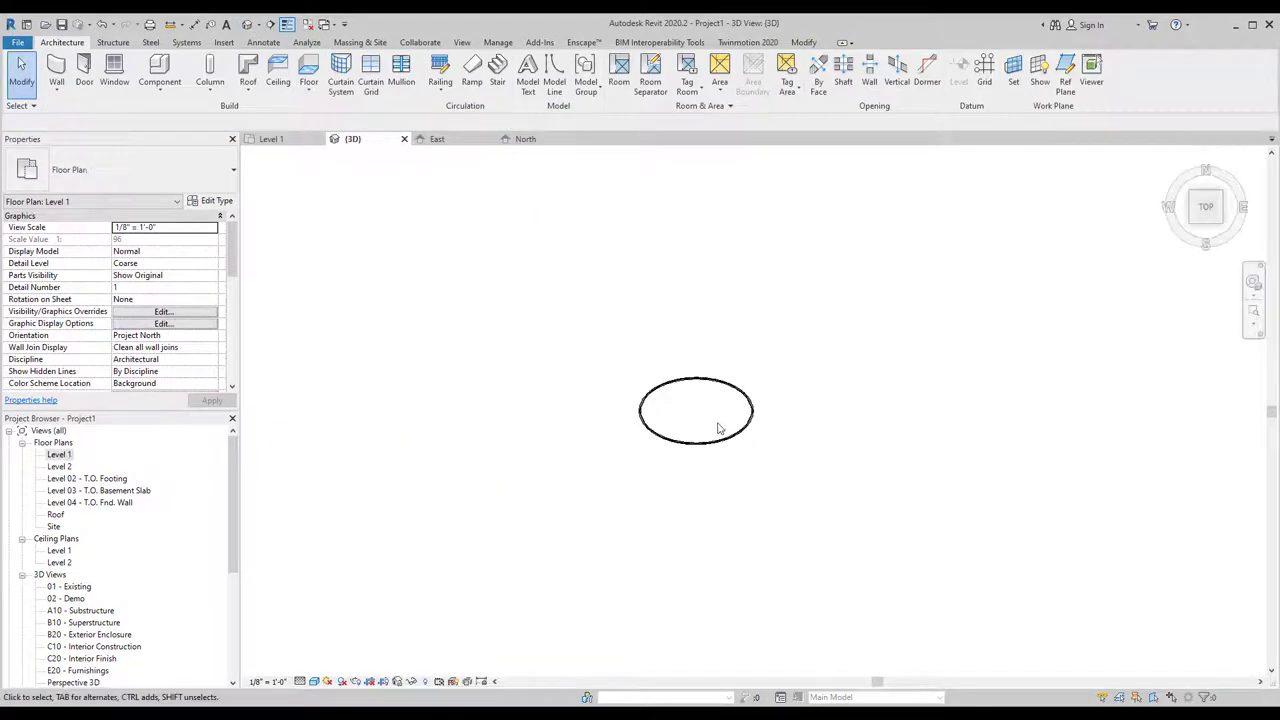
# Orbit the ring into perspective, select the Storefront curtain wall and open its Type Properties.
pyautogui.scroll(5, 717, 428)
pyautogui.moveTo(643, 429)
pyautogui.keyDown('shift'); pyautogui.mouseDown(button='middle')
pyautogui.moveTo(626, 386)
pyautogui.moveTo(629, 206)
pyautogui.moveTo(711, 398)
pyautogui.moveTo(671, 569)
pyautogui.moveTo(791, 507)
pyautogui.moveTo(735, 510)
pyautogui.mouseUp(button='middle'); pyautogui.keyUp('shift')
pyautogui.scroll(4, 443, 457)
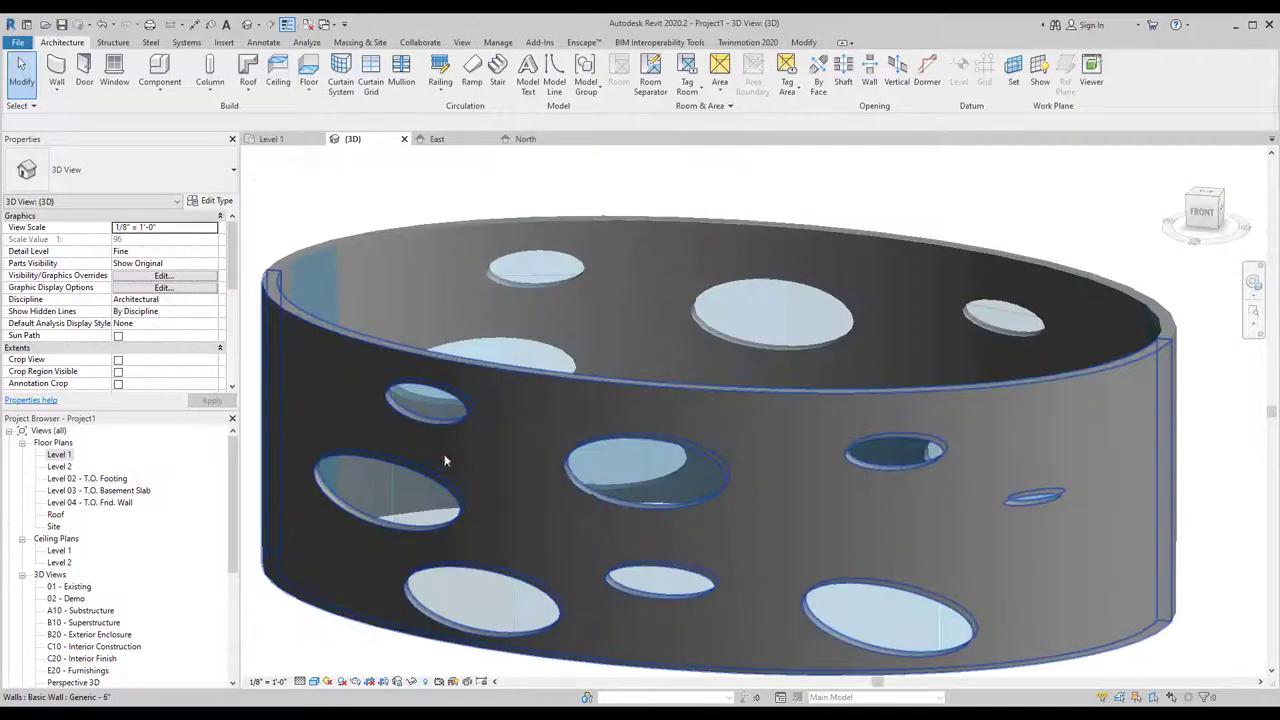
pyautogui.click(617, 465)
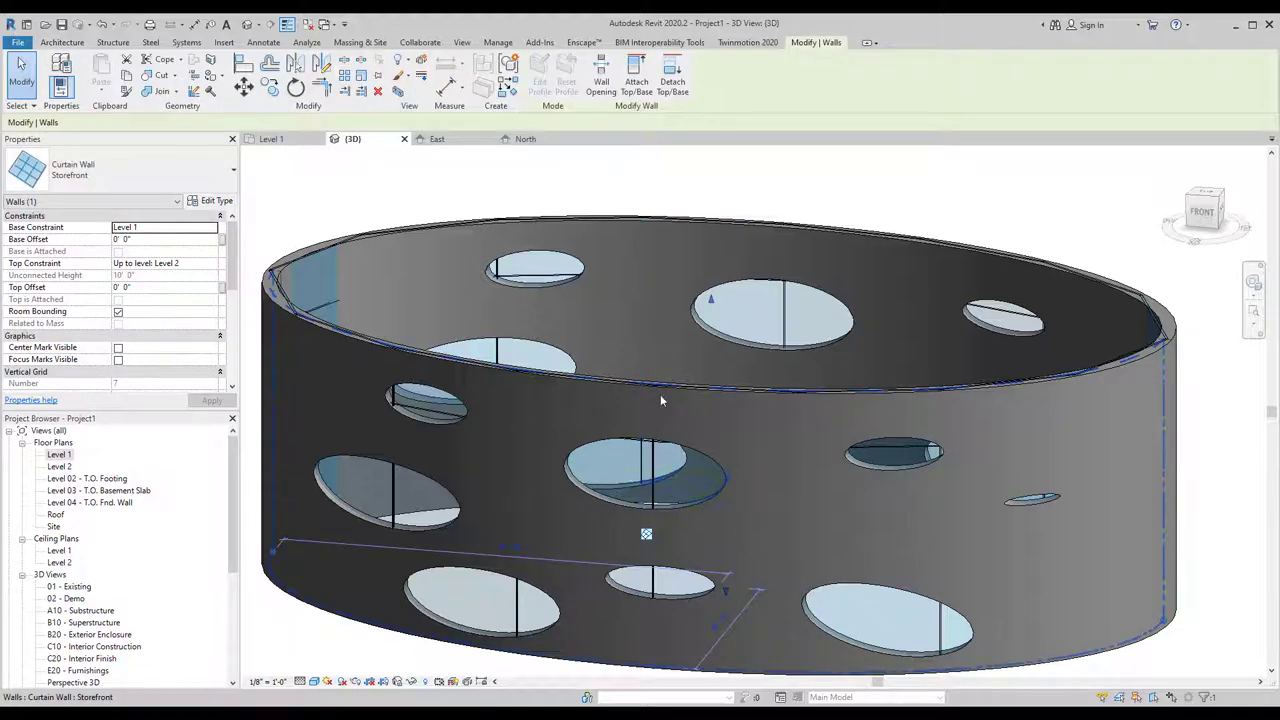
pyautogui.moveTo(660, 400)
pyautogui.keyDown('shift'); pyautogui.mouseDown(button='middle')
pyautogui.moveTo(924, 508)
pyautogui.moveTo(900, 440)
pyautogui.mouseUp(button='middle'); pyautogui.keyUp('shift')
pyautogui.scroll(-3, 330, 230)
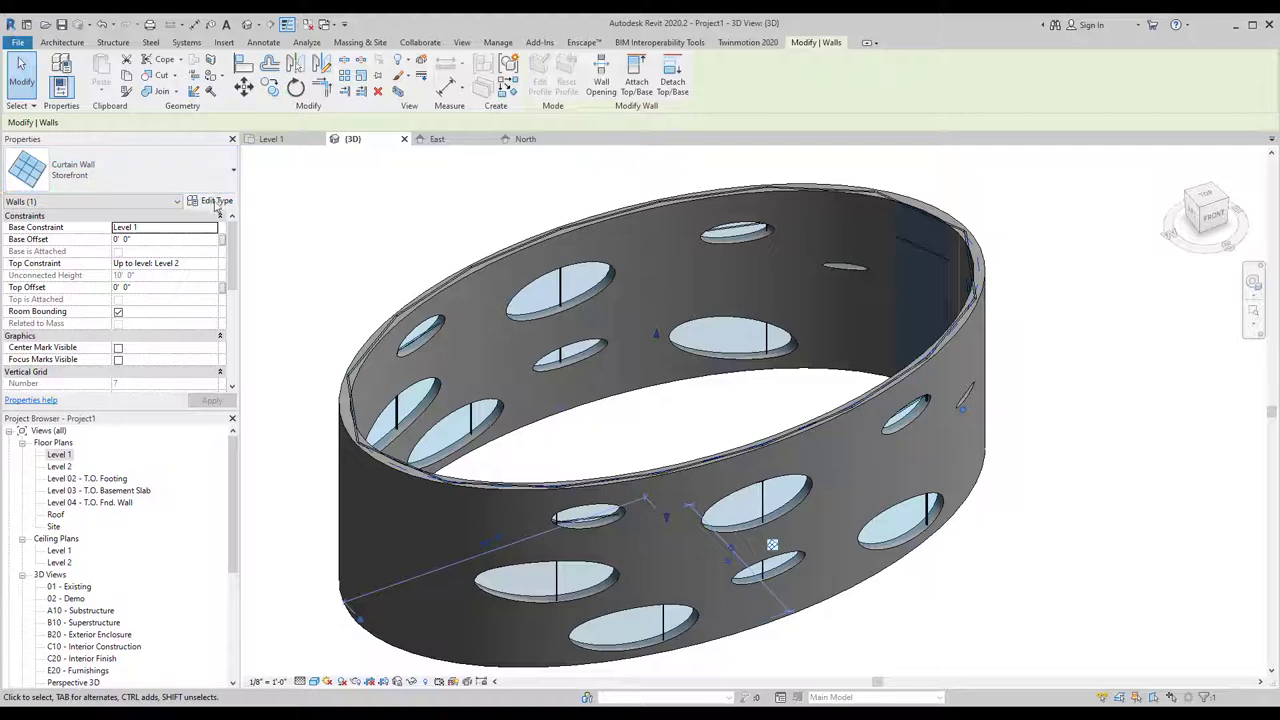
pyautogui.click(216, 201)
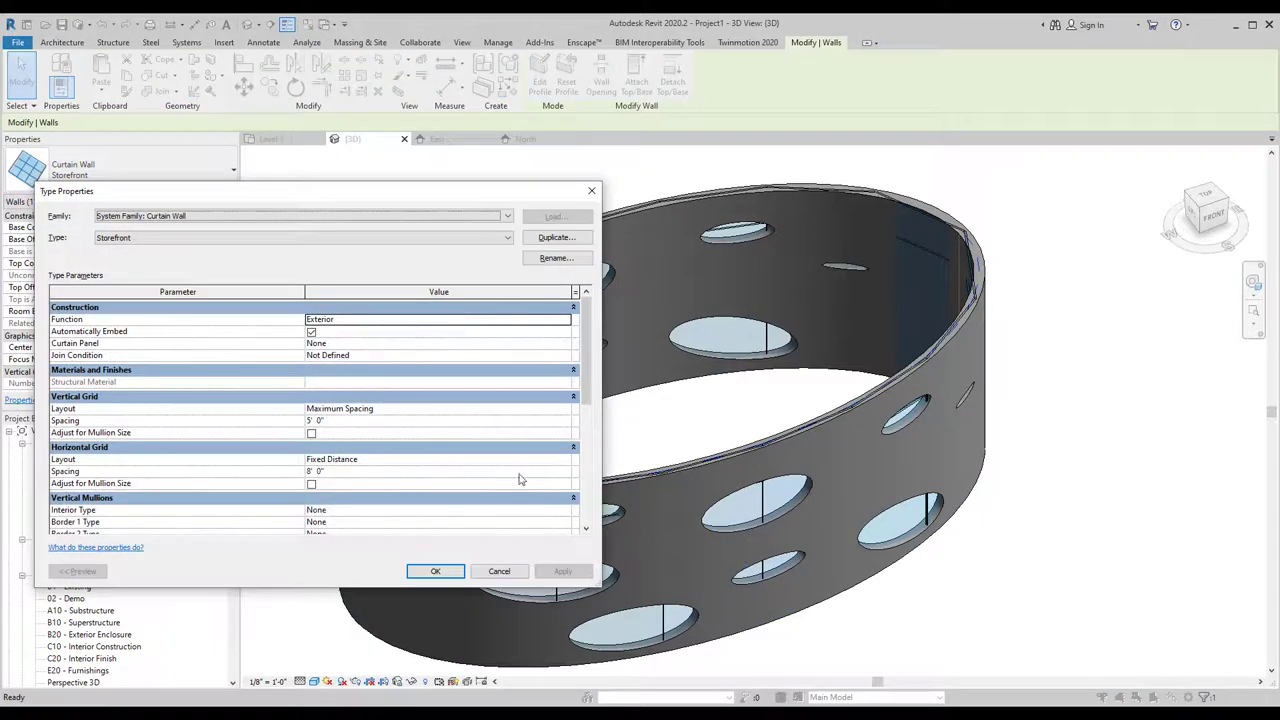
# Give the Storefront type 2' 0" vertical and horizontal grid spacing with Fixed Distance vertical layout.
pyautogui.click(524, 421)
pyautogui.write('2')
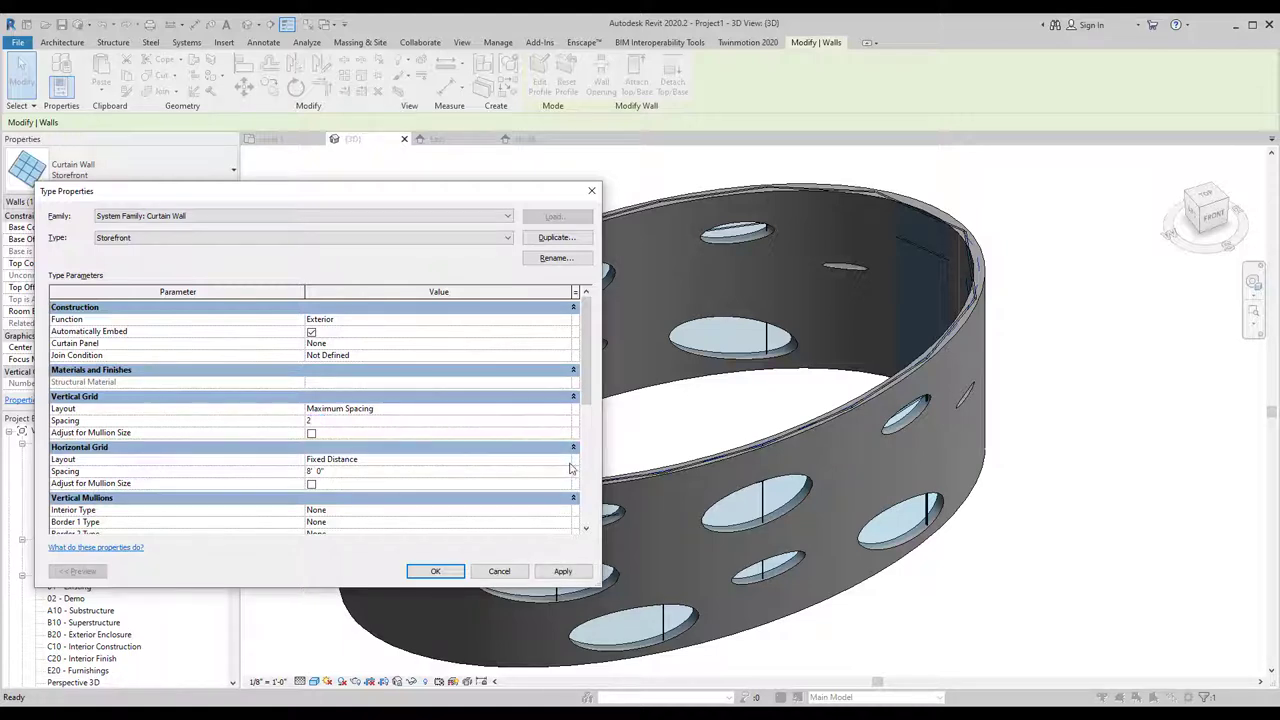
pyautogui.click(544, 474)
pyautogui.write('2')
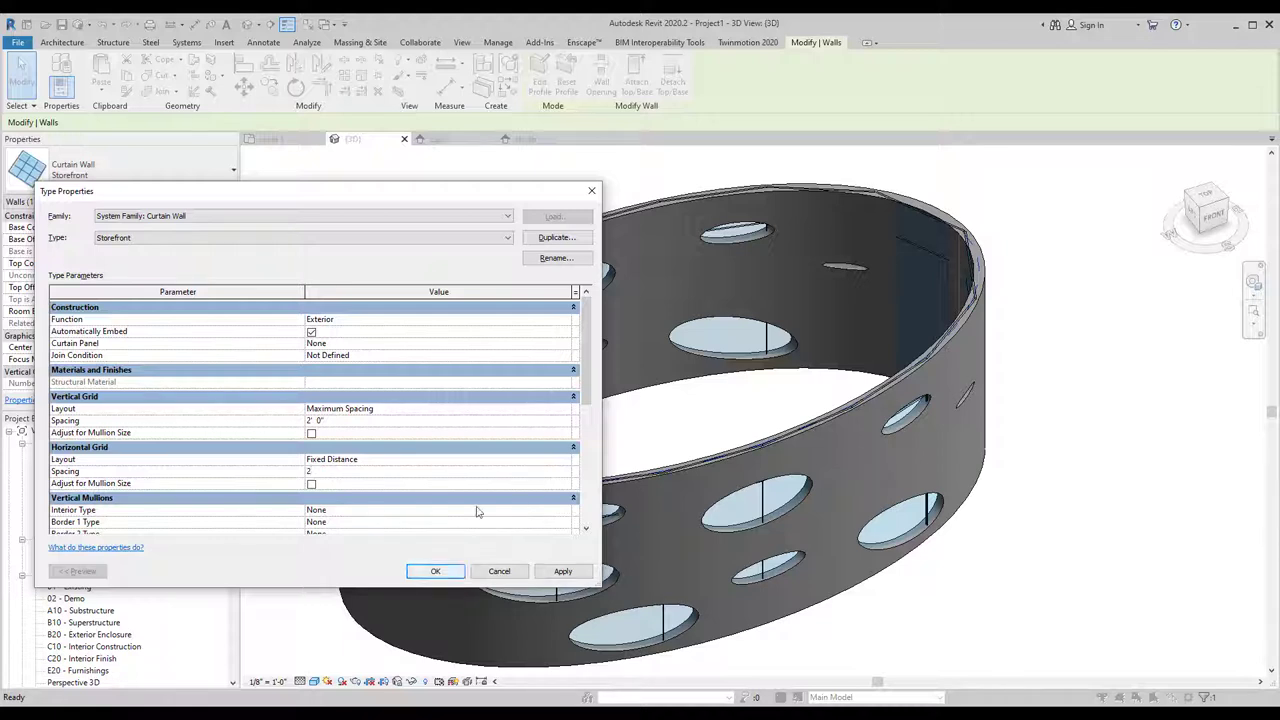
pyautogui.click(566, 409)
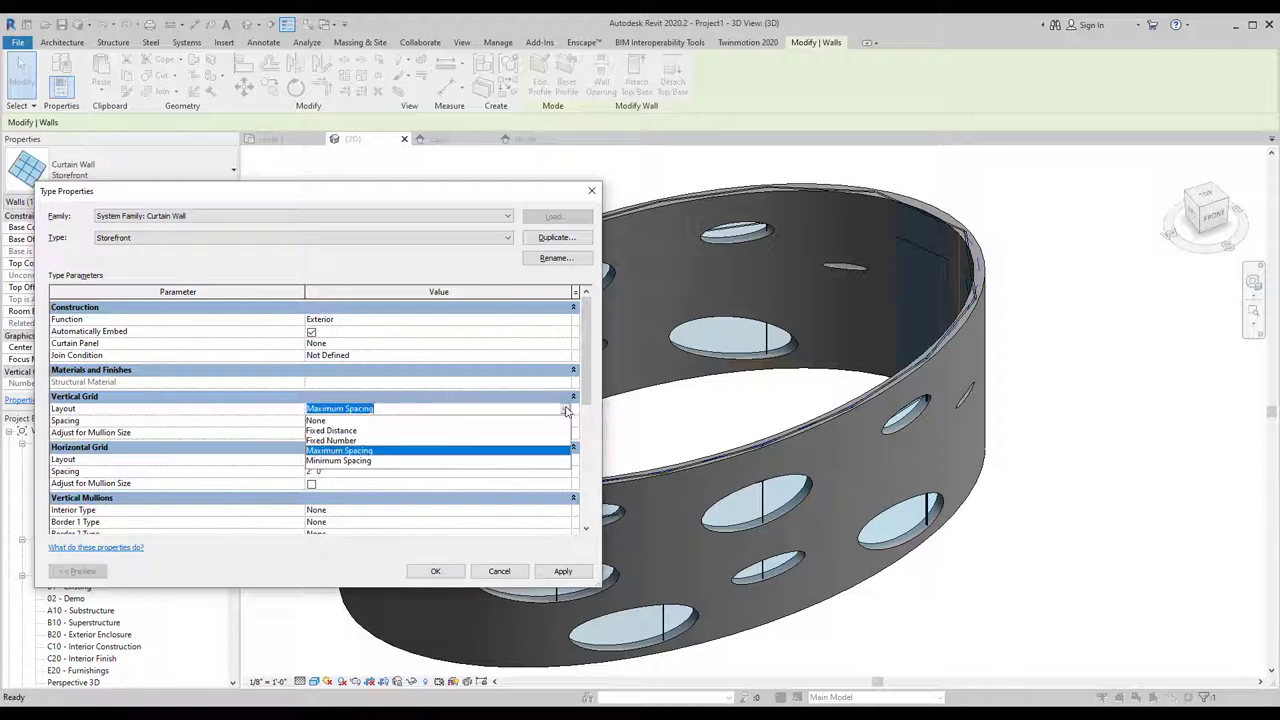
pyautogui.click(343, 431)
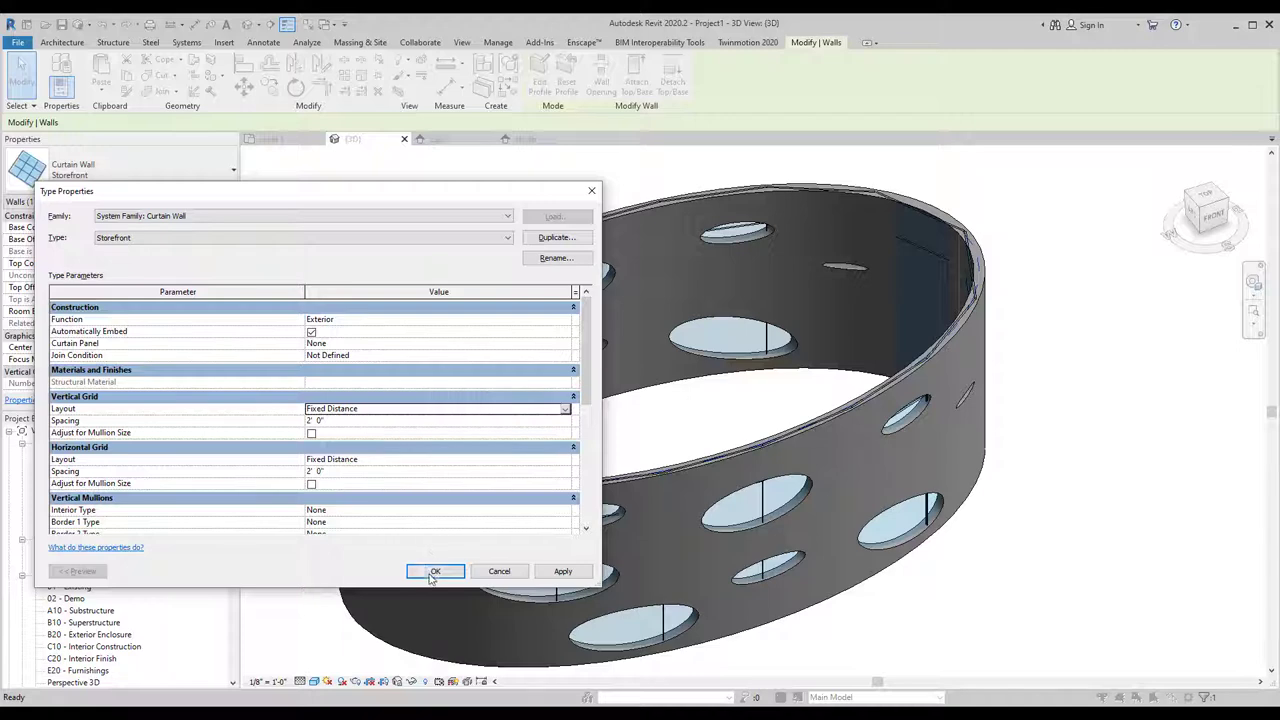
pyautogui.press('Return')
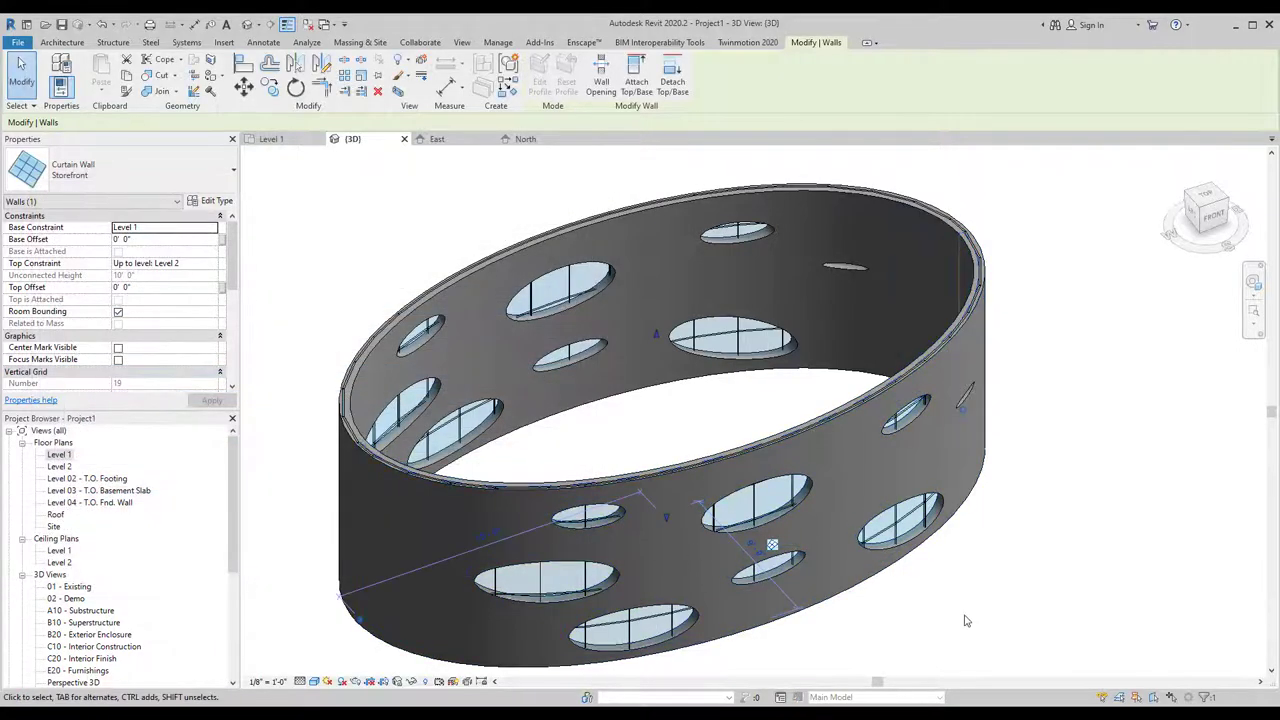
# Clear the selection, orbit and zoom toward the glazed openings, and bring up the Component options.
pyautogui.keyDown('shift'); pyautogui.moveTo(863, 598); pyautogui.dragTo(971, 463, button='middle'); pyautogui.keyUp('shift')
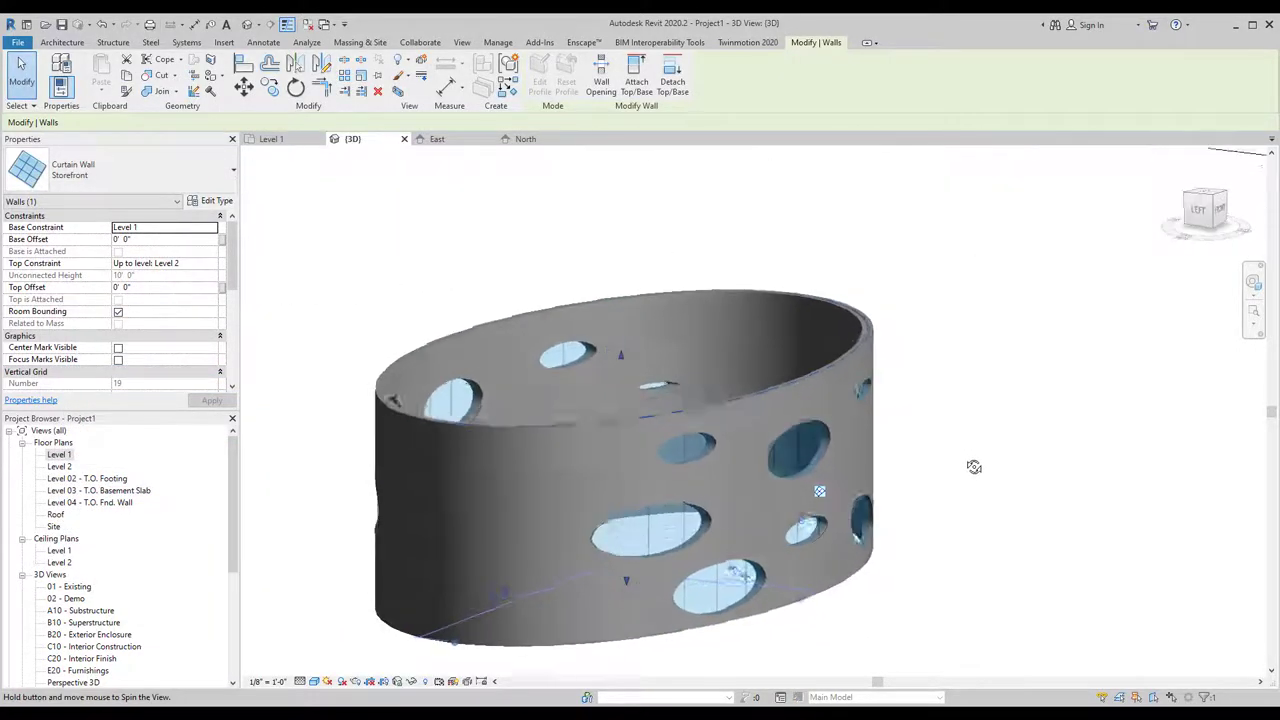
pyautogui.click(975, 525)
pyautogui.scroll(2, 975, 520)
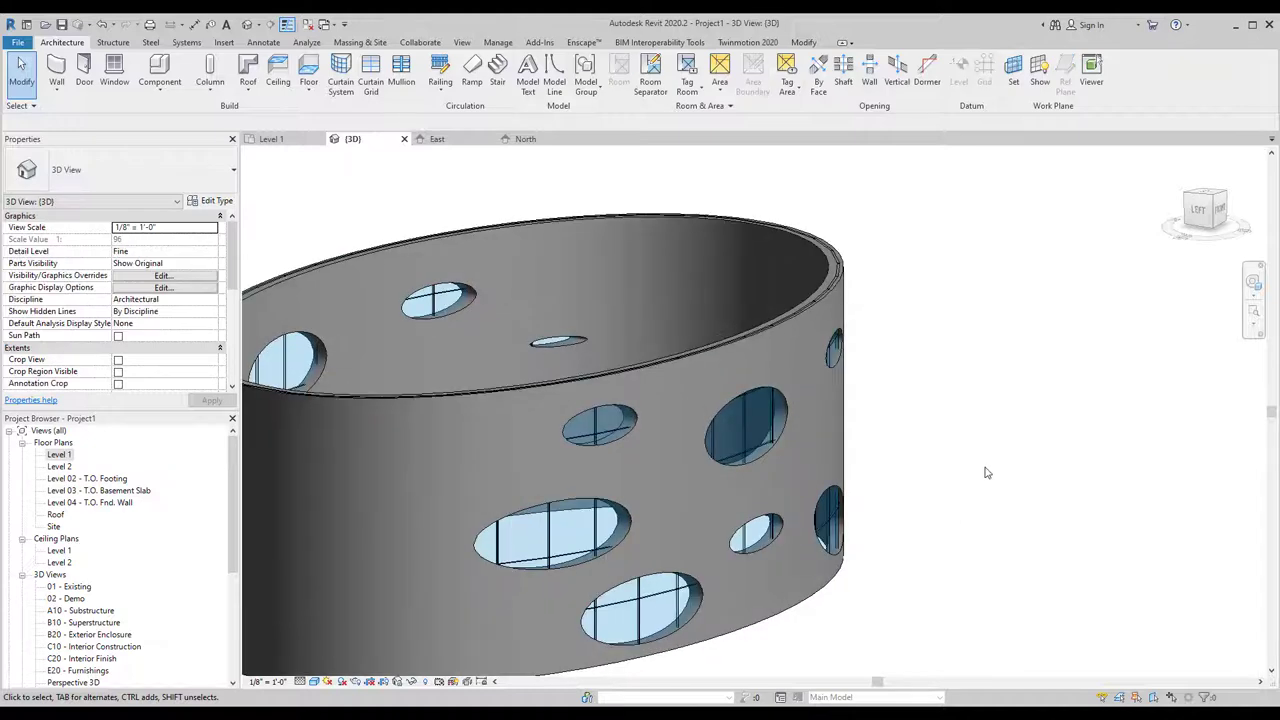
pyautogui.keyDown('shift'); pyautogui.moveTo(985, 472); pyautogui.dragTo(986, 535, button='middle'); pyautogui.keyUp('shift')
pyautogui.scroll(4, 631, 581)
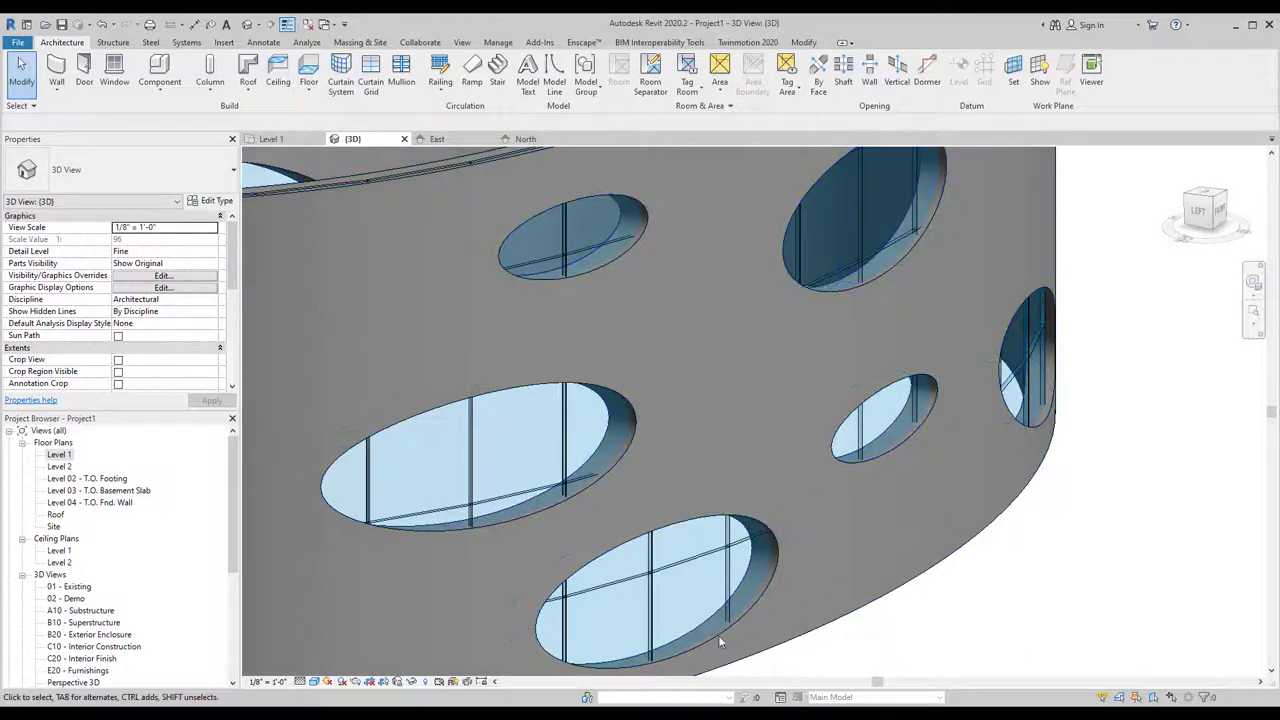
pyautogui.scroll(2, 800, 520)
pyautogui.scroll(2, 838, 520)
pyautogui.scroll(1, 859, 505)
pyautogui.scroll(-5, 859, 505)
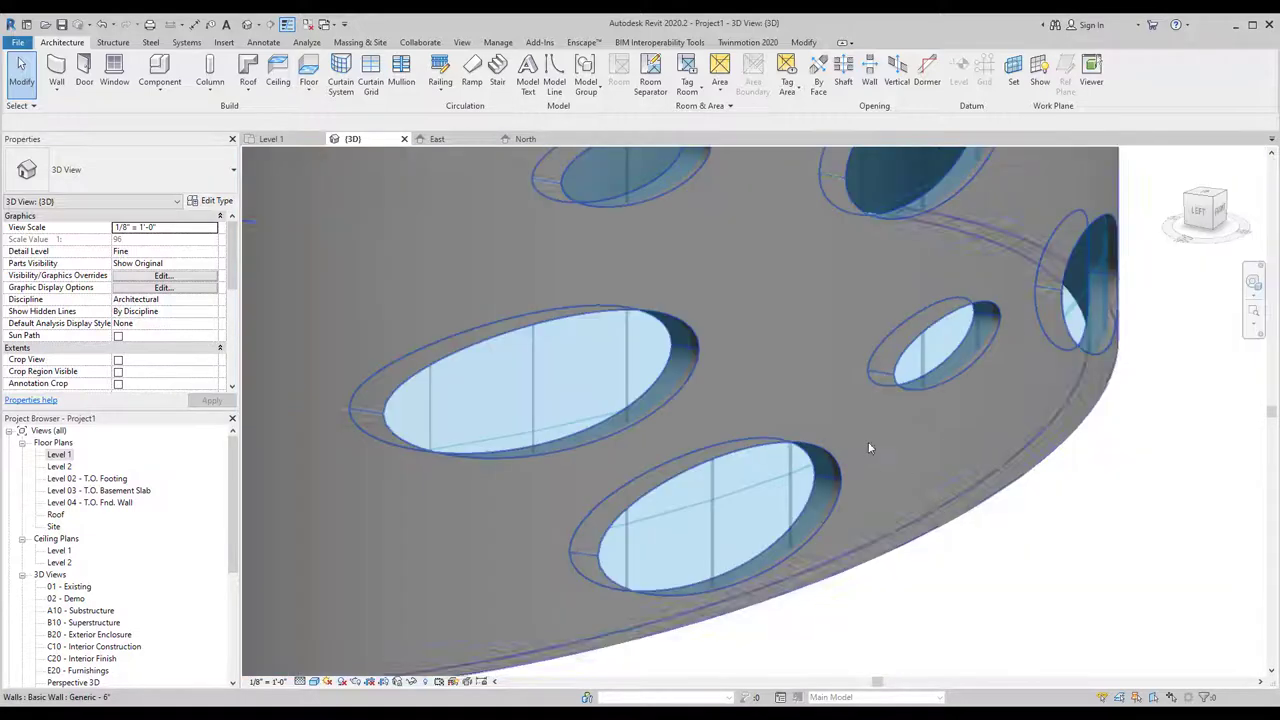
pyautogui.click(160, 88)
# Start a Model In-Place element in the Windows category, keeping the default name Windows 1.
pyautogui.click(177, 143)
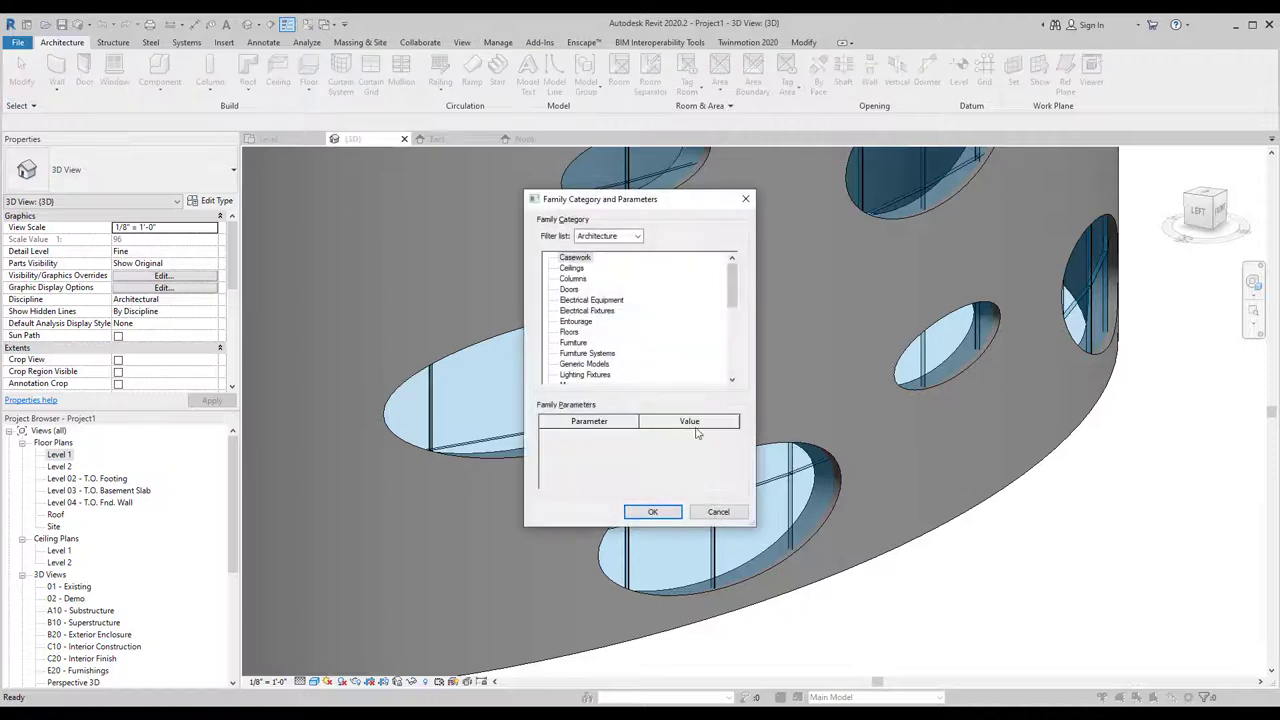
pyautogui.scroll(-2, 640, 340)
pyautogui.scroll(-2, 640, 345)
pyautogui.scroll(-2, 638, 358)
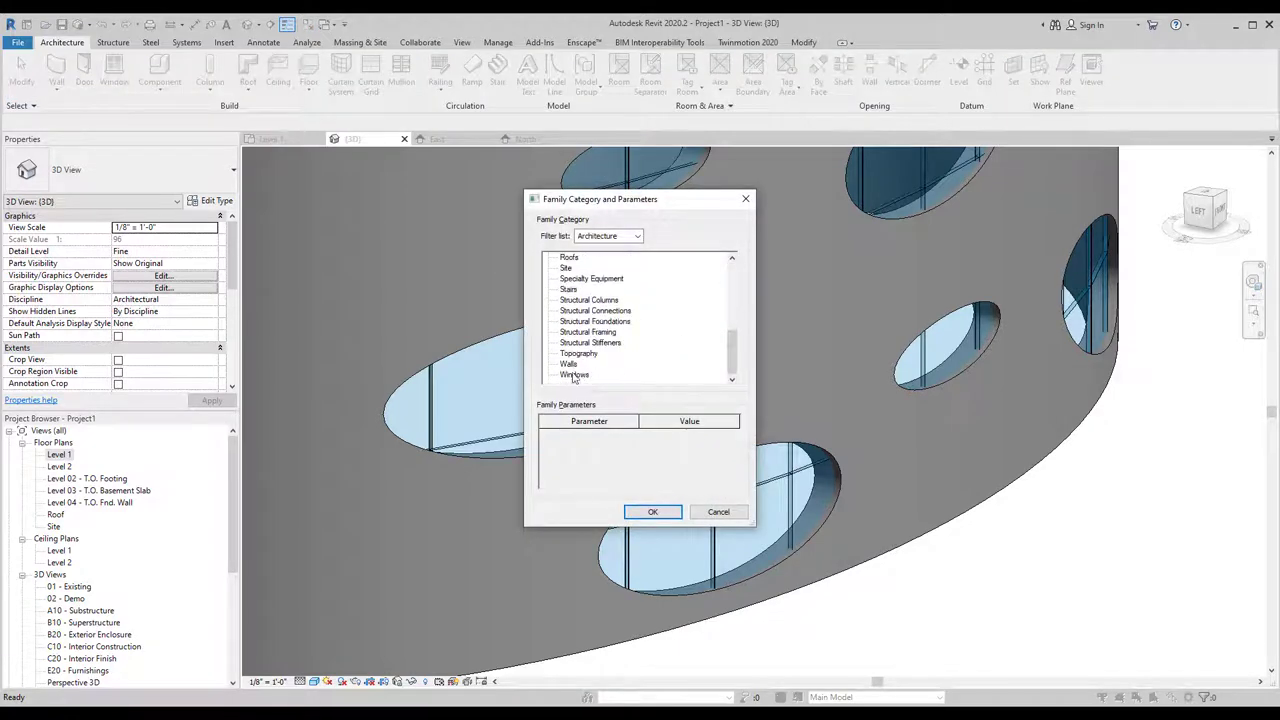
pyautogui.click(652, 512)
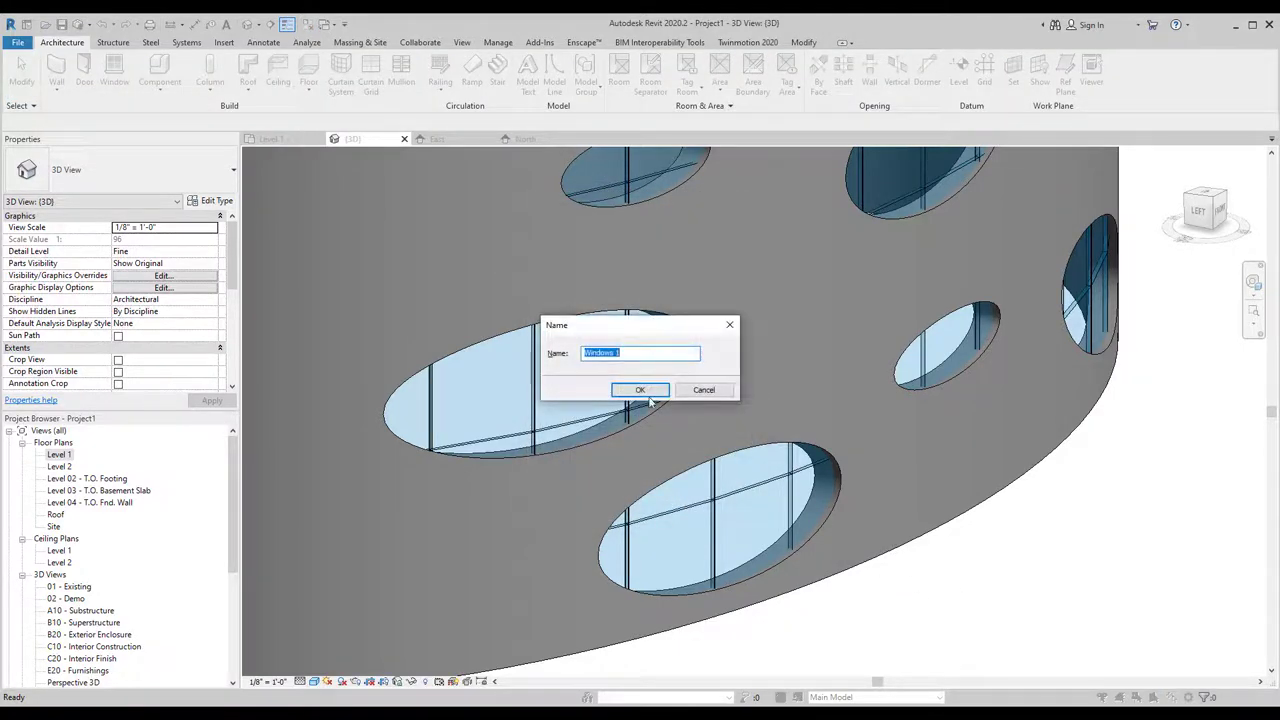
pyautogui.click(628, 391)
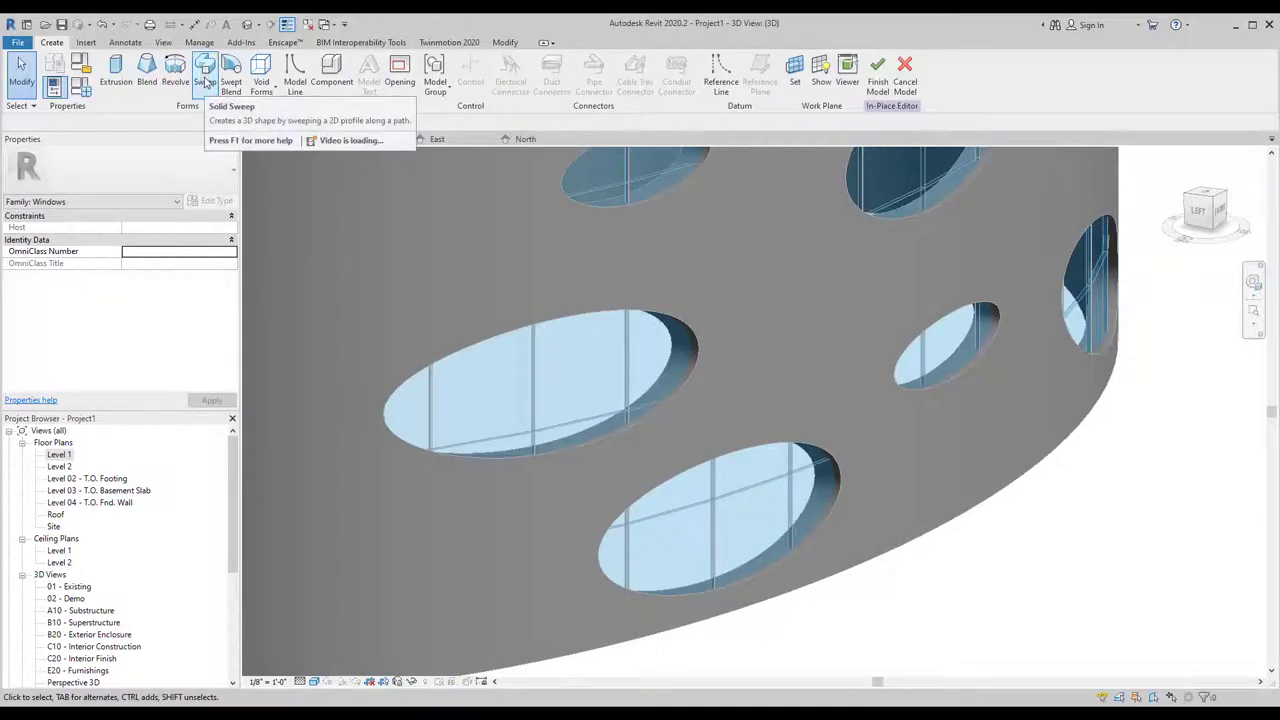
# Begin a solid sweep with its path picked along the lower elliptical opening's rim.
pyautogui.click(205, 82)
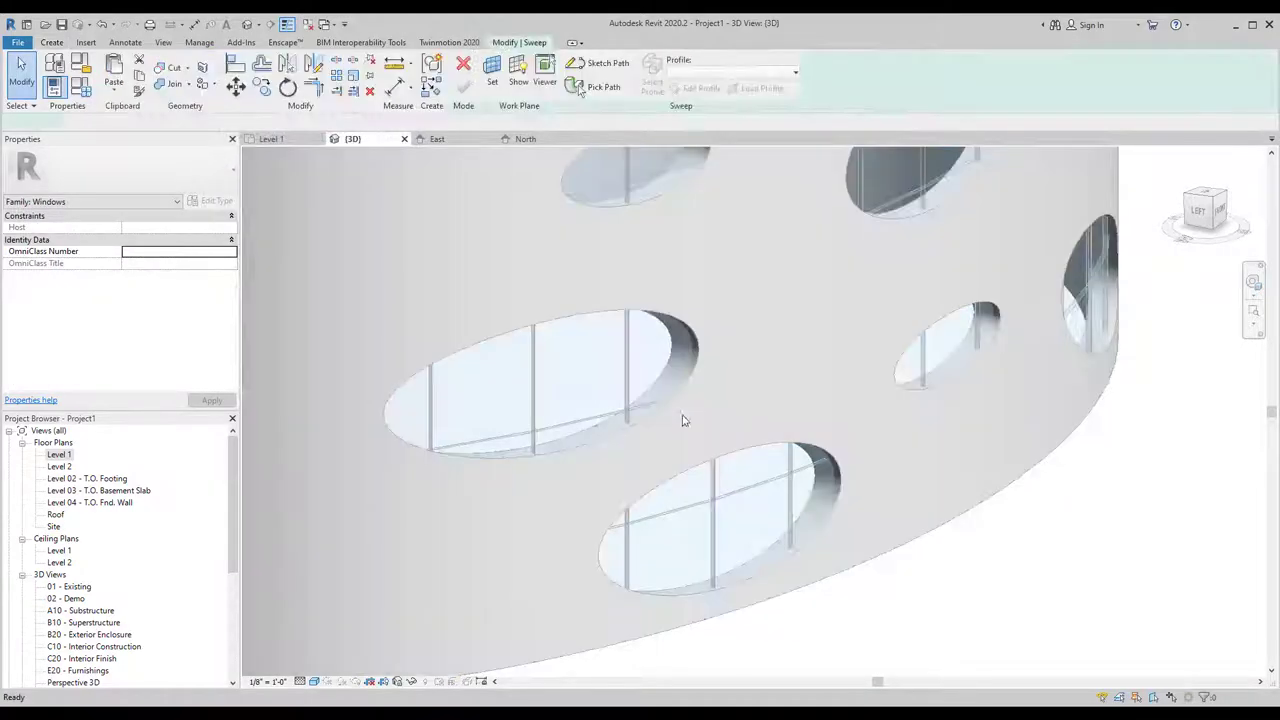
pyautogui.click(598, 87)
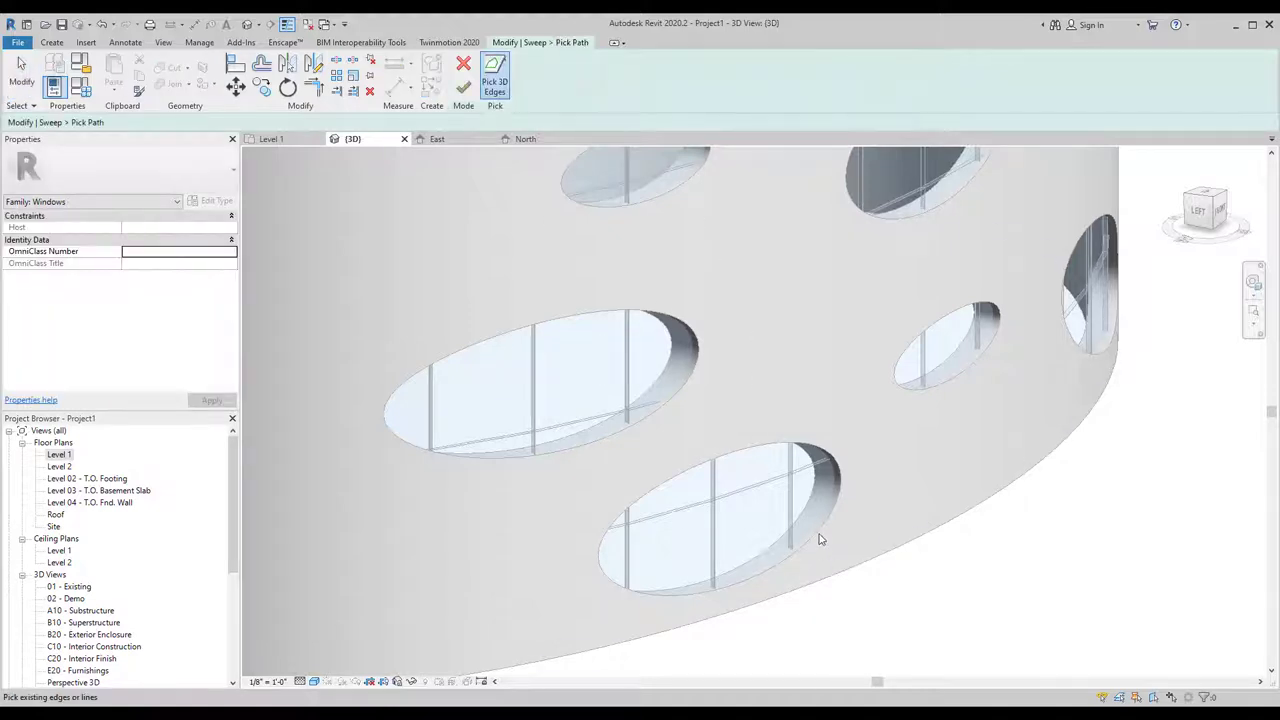
pyautogui.click(825, 533)
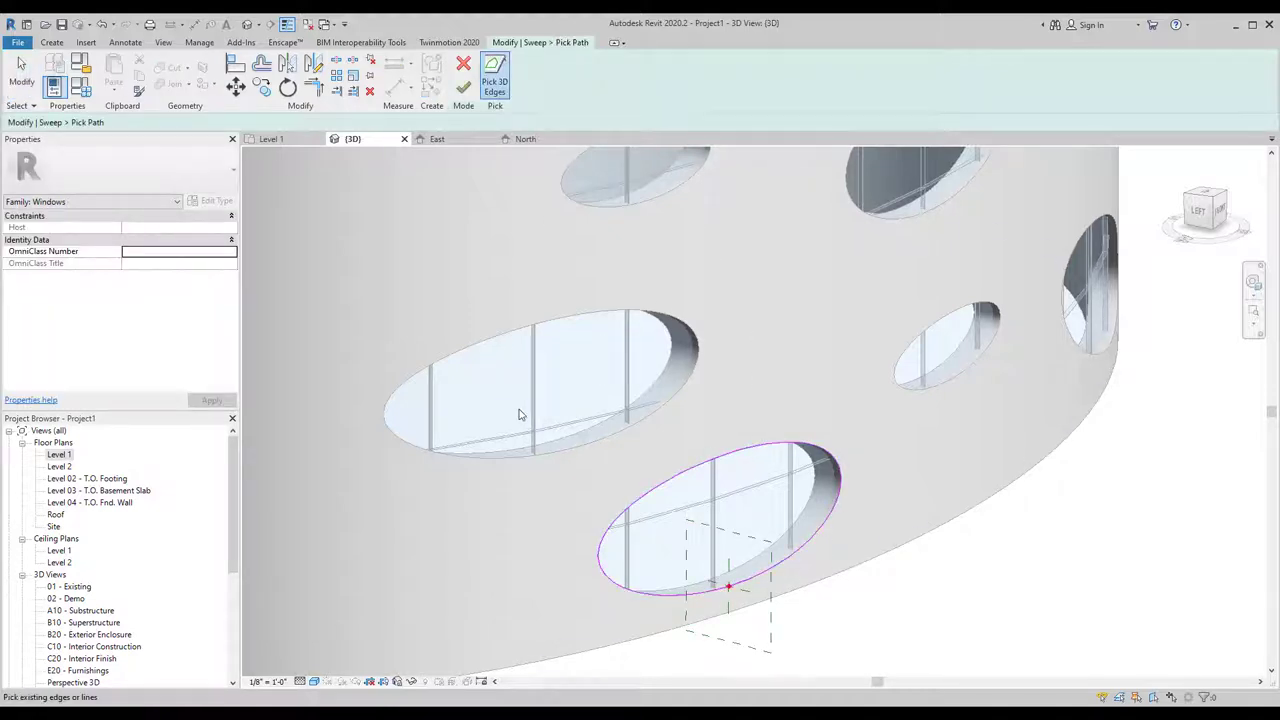
pyautogui.scroll(2, 734, 586)
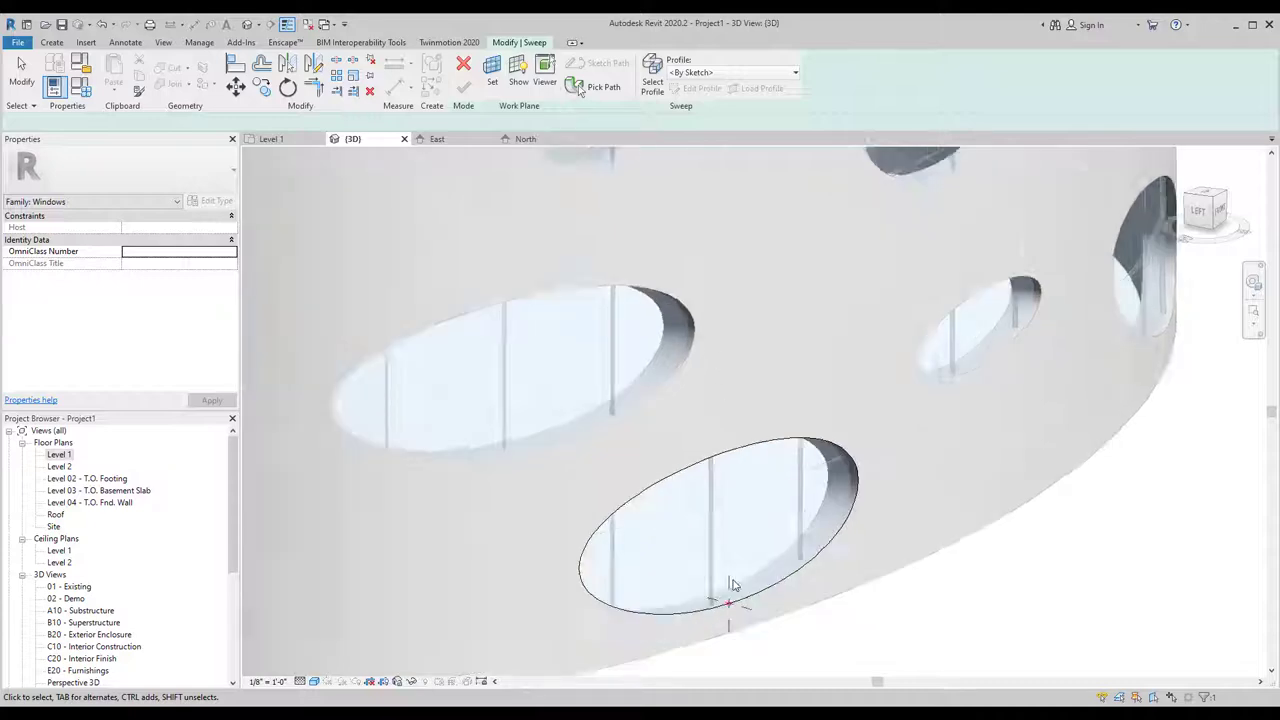
pyautogui.scroll(3, 820, 566)
pyautogui.scroll(2, 862, 362)
pyautogui.click(652, 80)
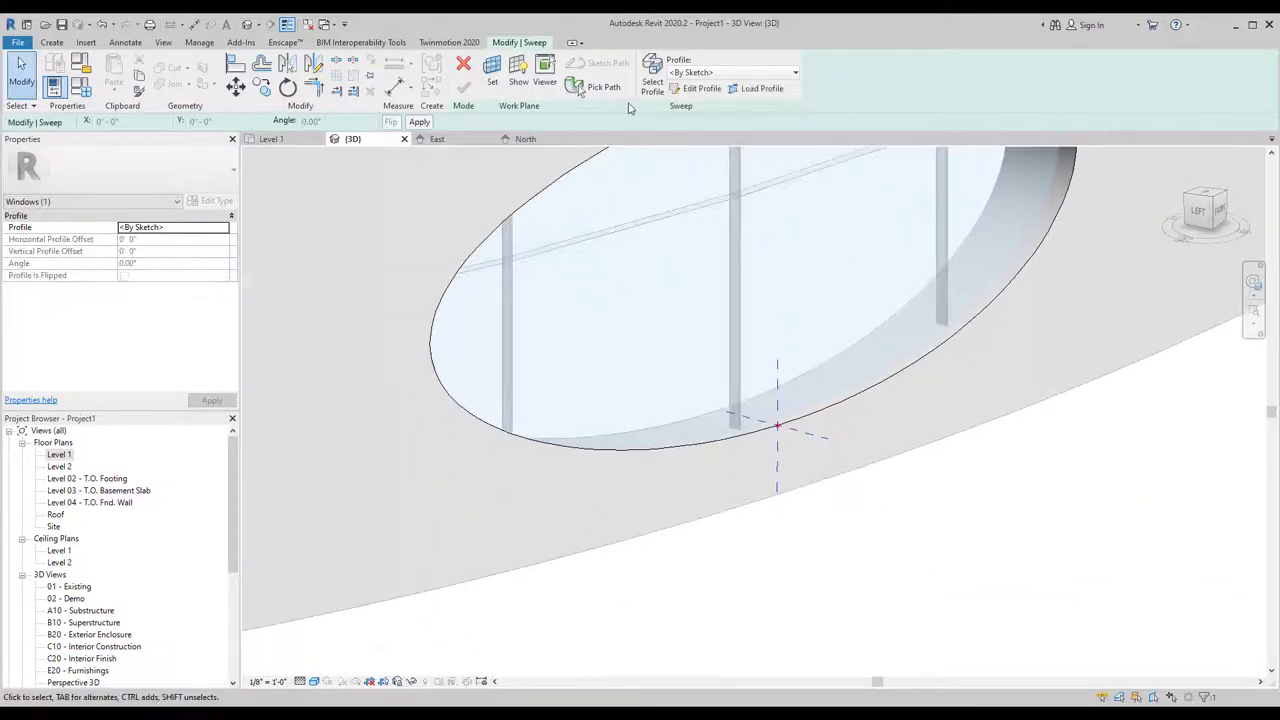
# Sketch the profile's first straight edge and first arc at the reference planes' intersection.
pyautogui.click(702, 89)
pyautogui.scroll(2, 780, 415)
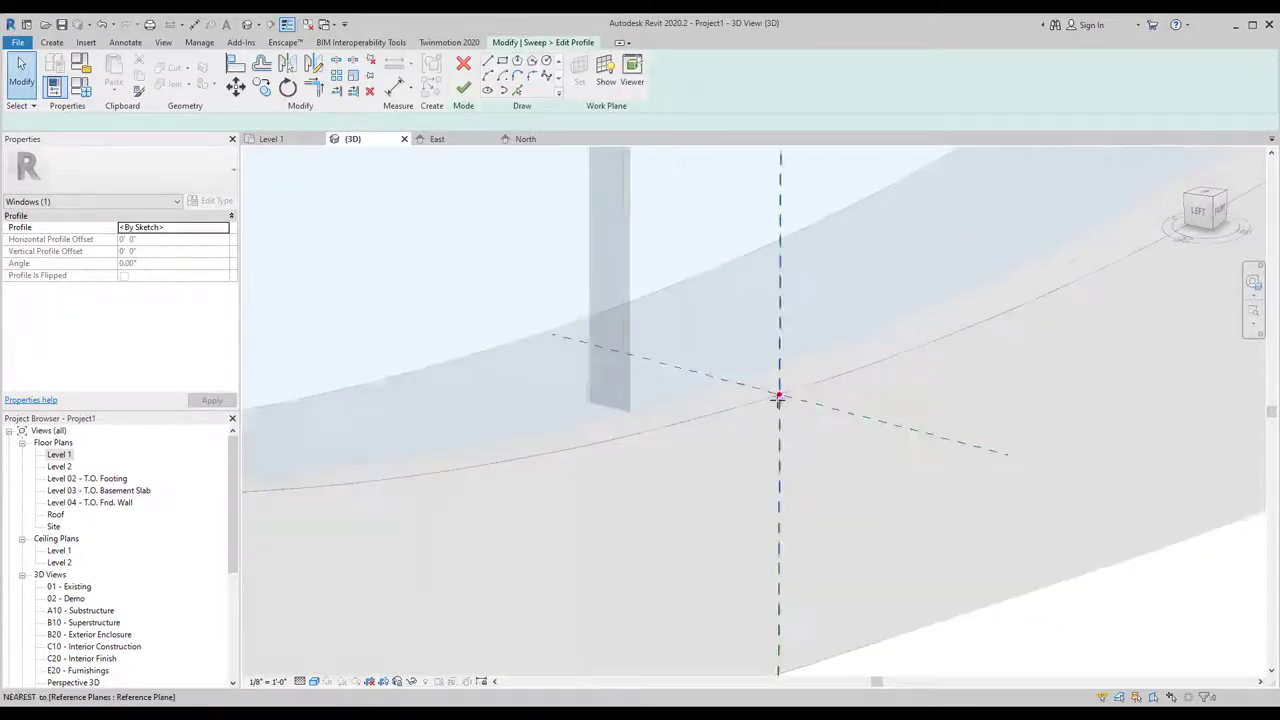
pyautogui.scroll(2, 778, 398)
pyautogui.click(780, 395)
pyautogui.click(757, 391)
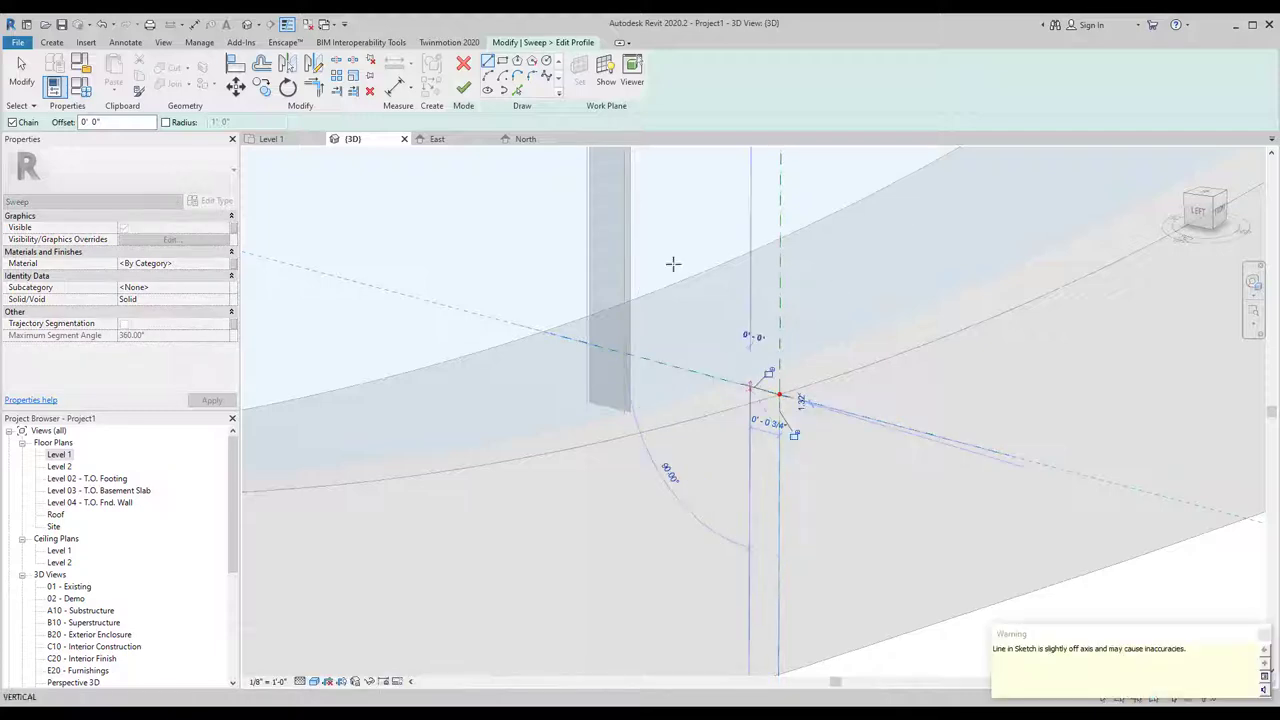
pyautogui.click(488, 76)
pyautogui.scroll(2, 768, 358)
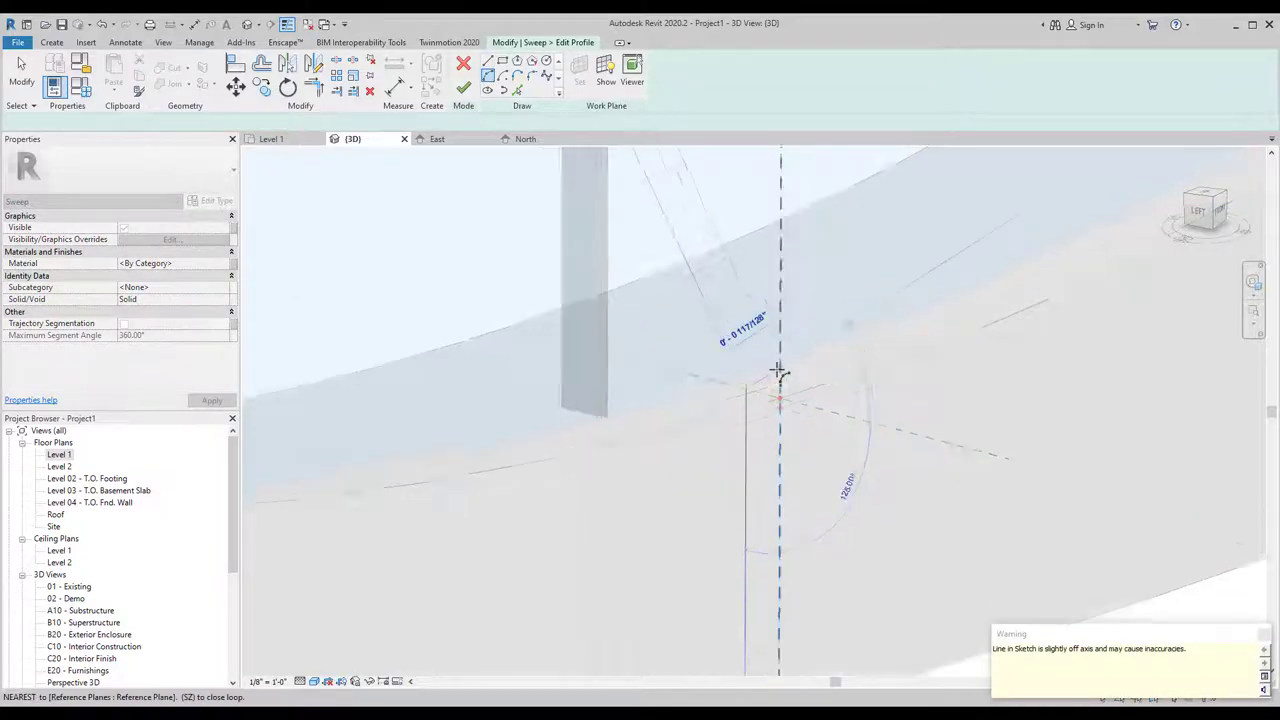
pyautogui.scroll(1, 781, 368)
pyautogui.click(780, 364)
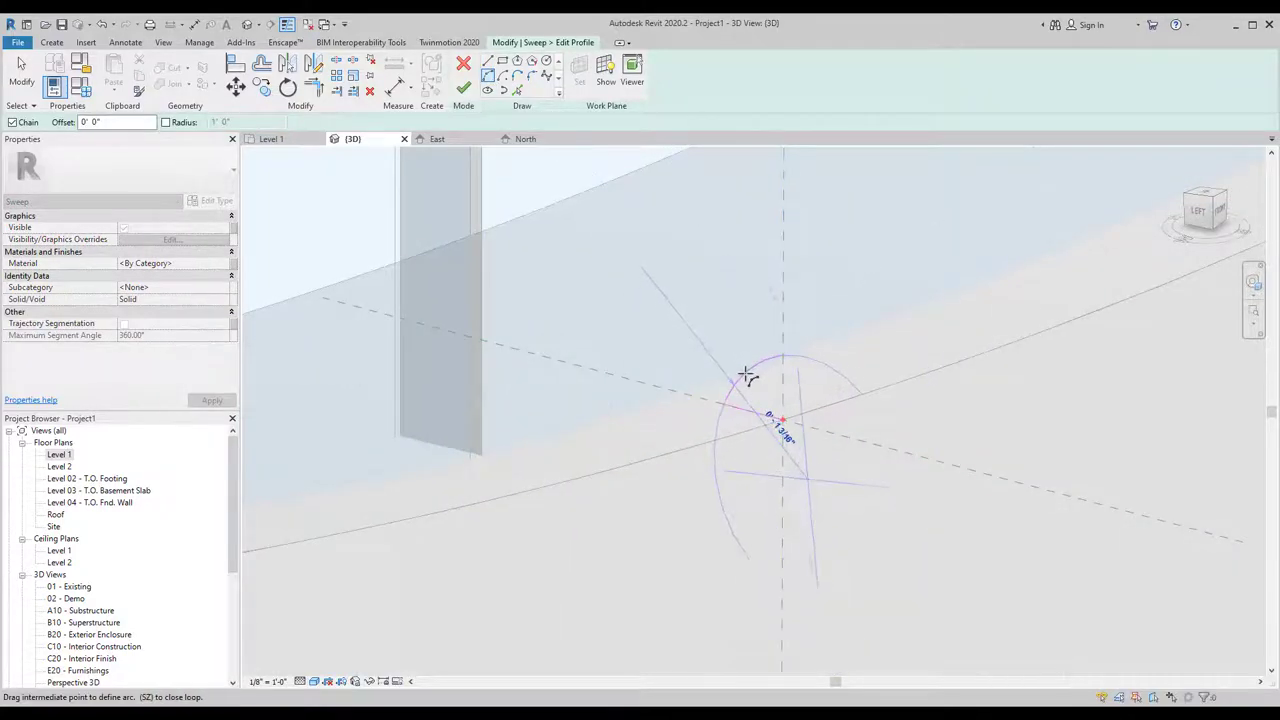
pyautogui.click(751, 372)
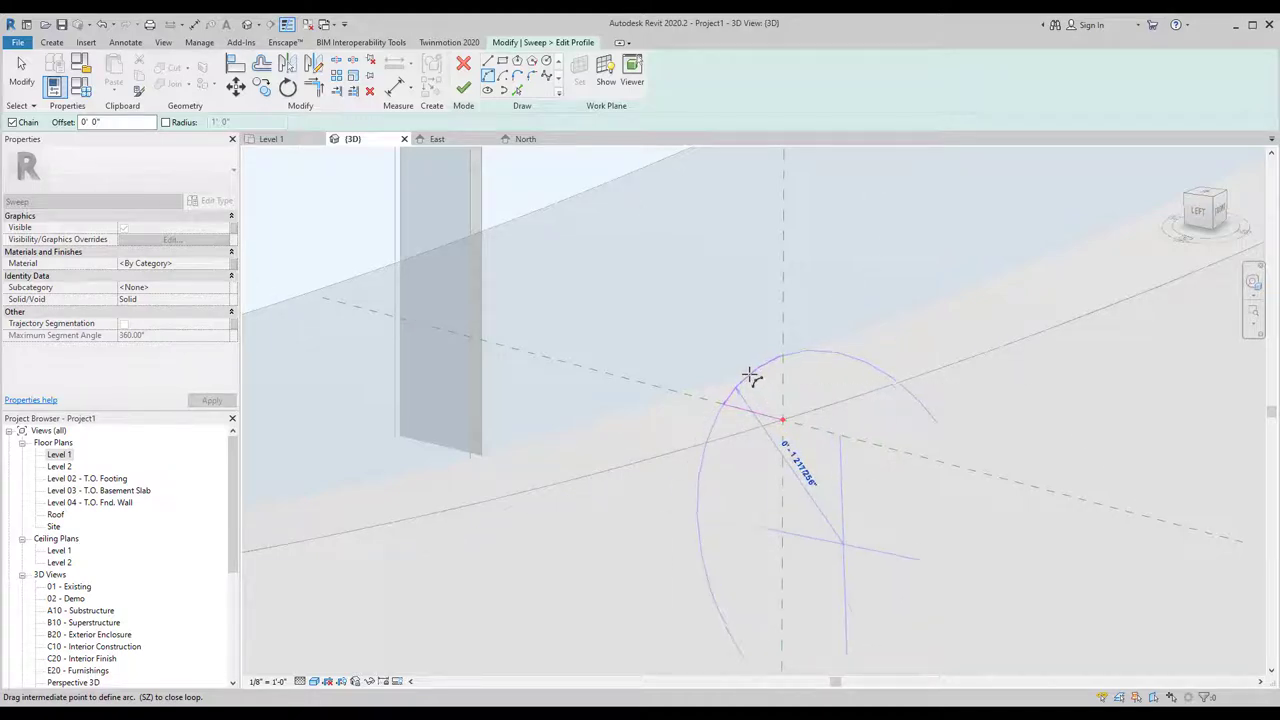
# Close the rounded profile with two more arcs and a vertical line, then finish the profile edit.
pyautogui.click(843, 432)
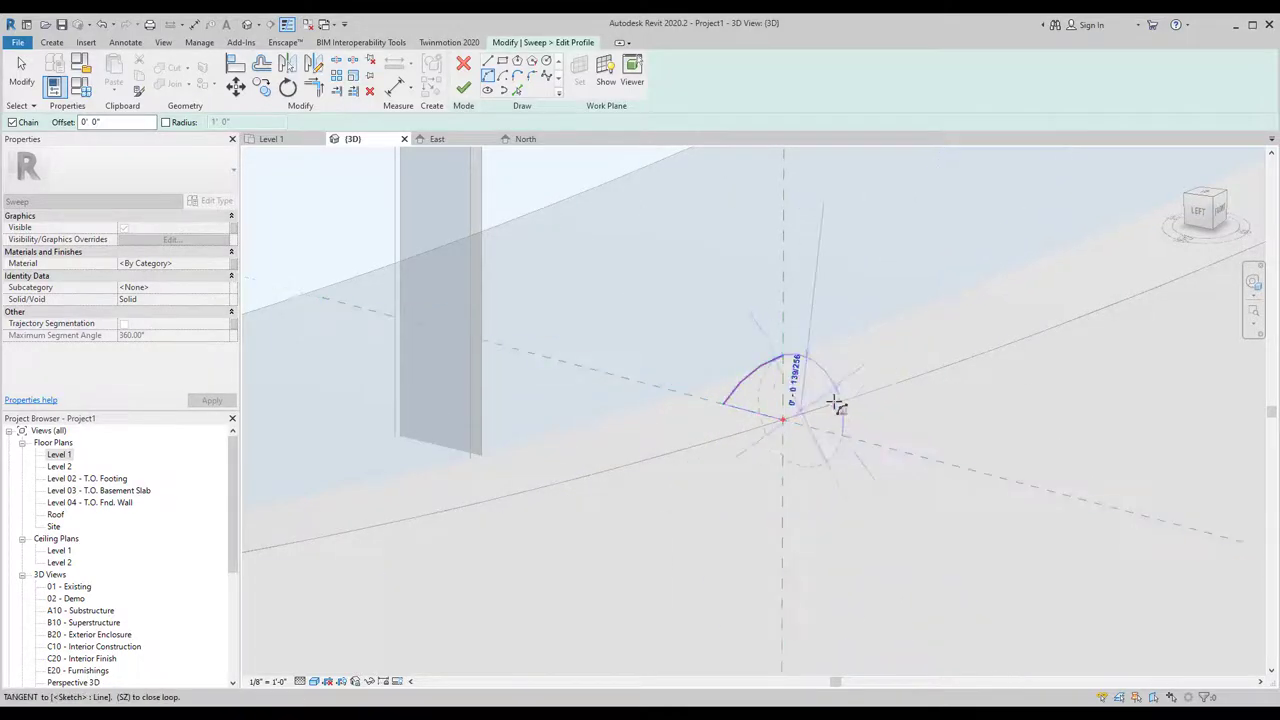
pyautogui.click(830, 402)
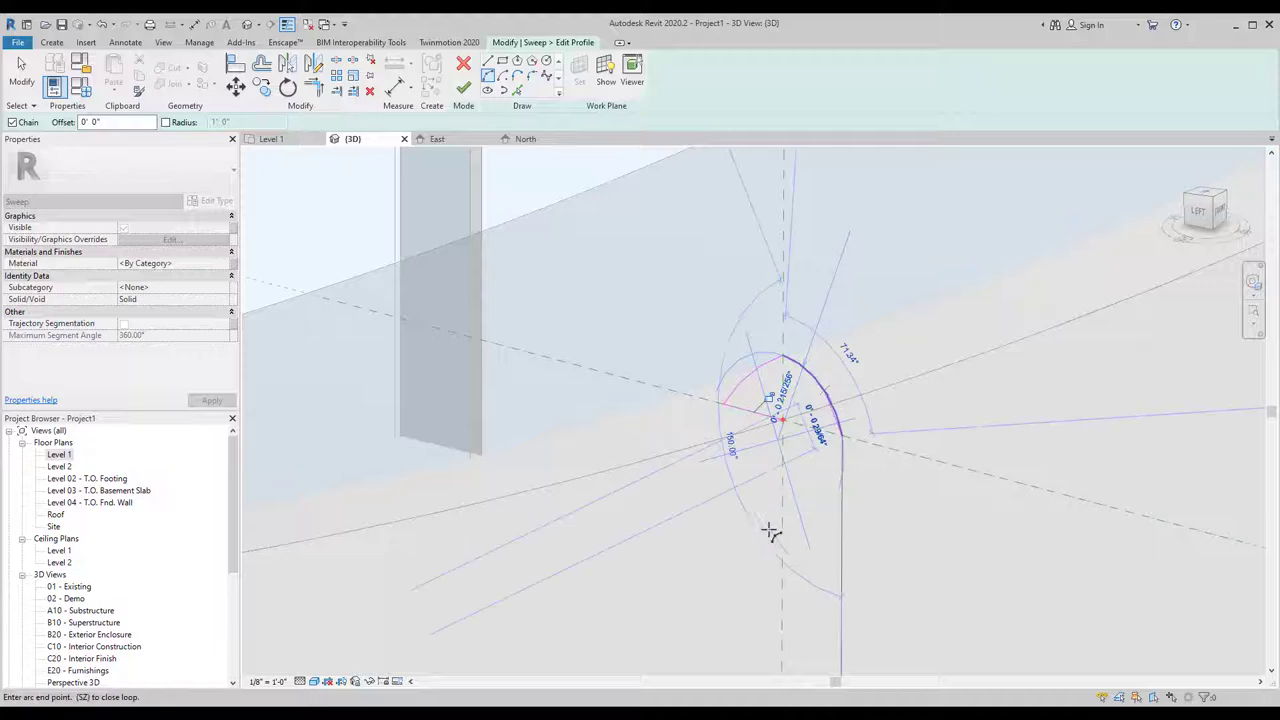
pyautogui.click(807, 523)
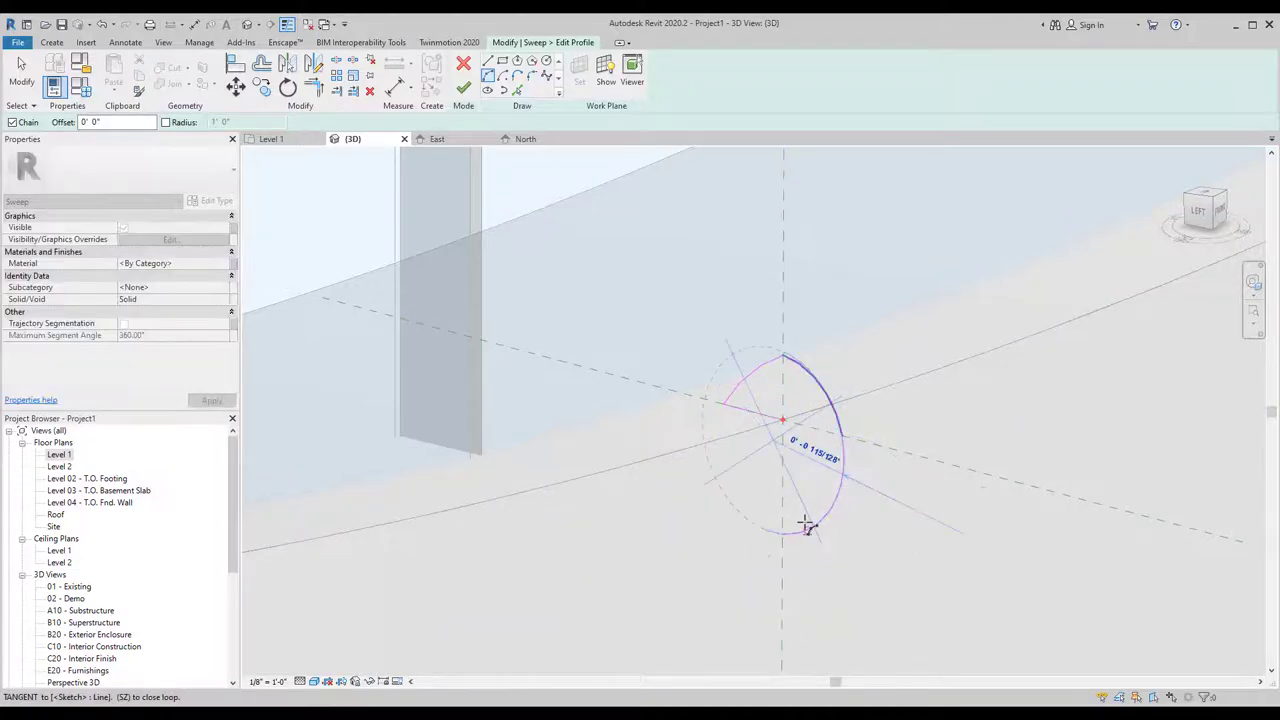
pyautogui.click(782, 421)
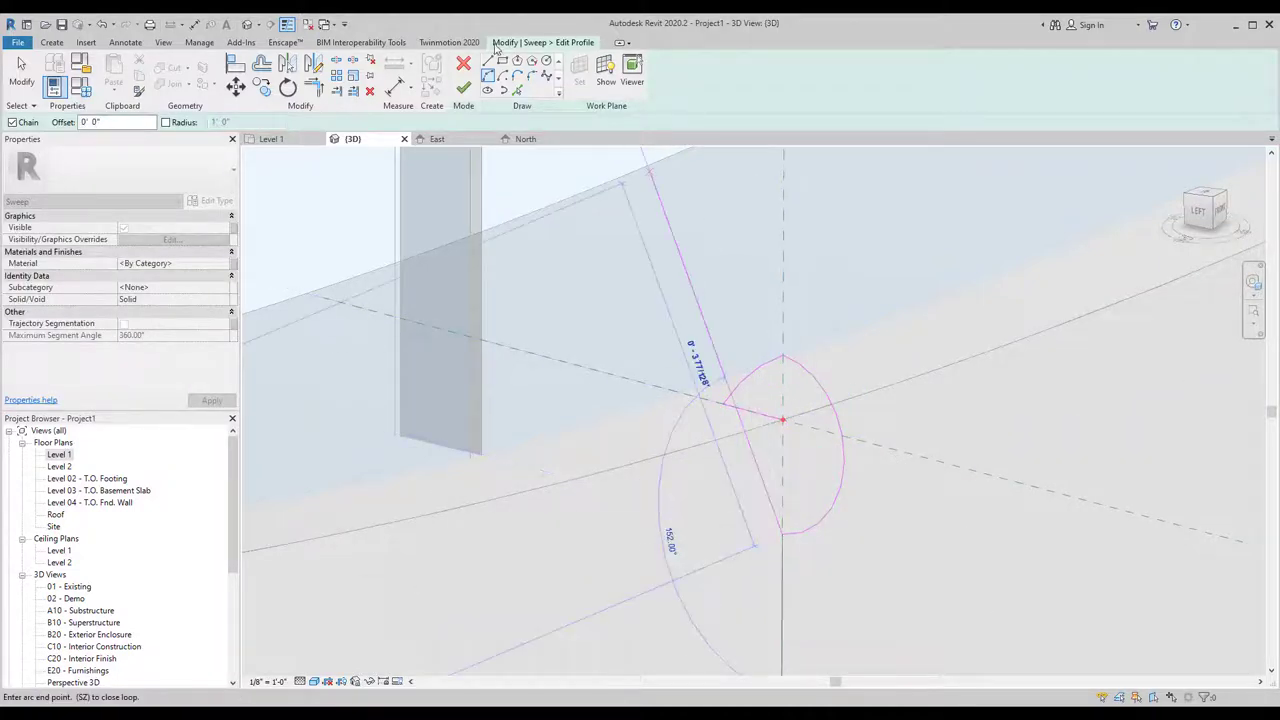
pyautogui.click(487, 61)
pyautogui.click(782, 421)
pyautogui.click(782, 533)
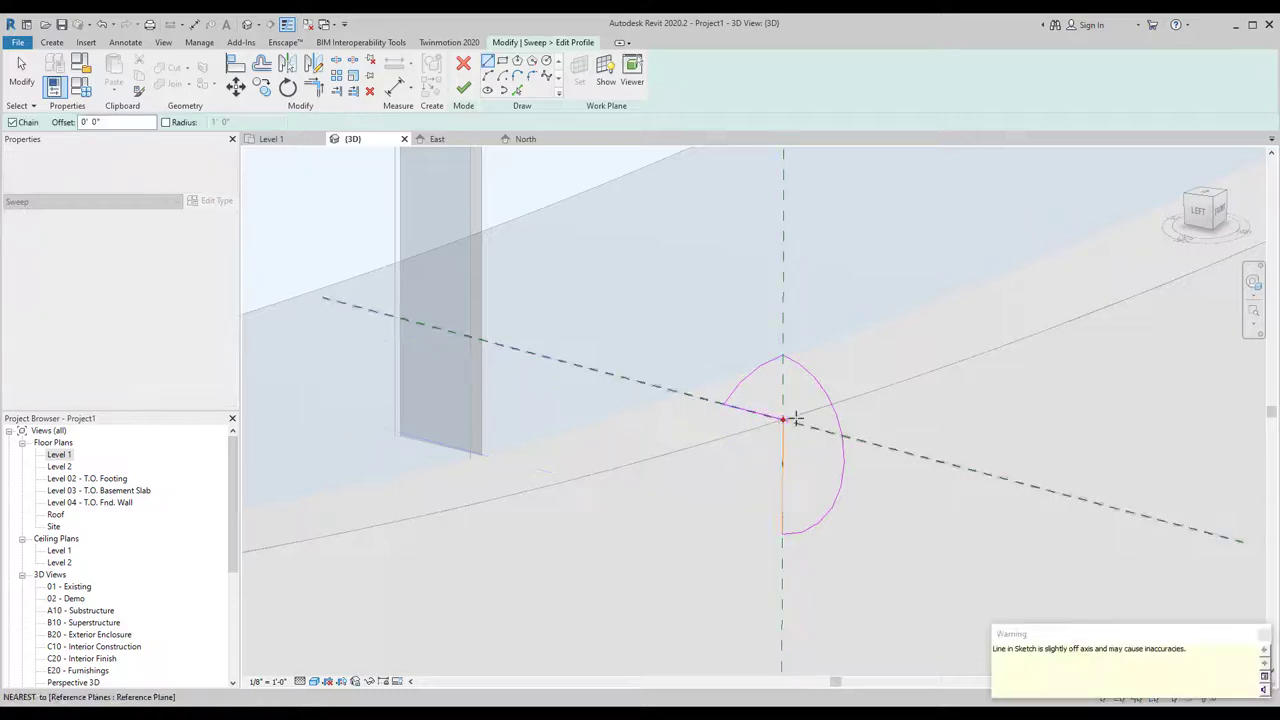
pyautogui.press('Escape')
pyautogui.press('Escape')
pyautogui.scroll(-3, 833, 410)
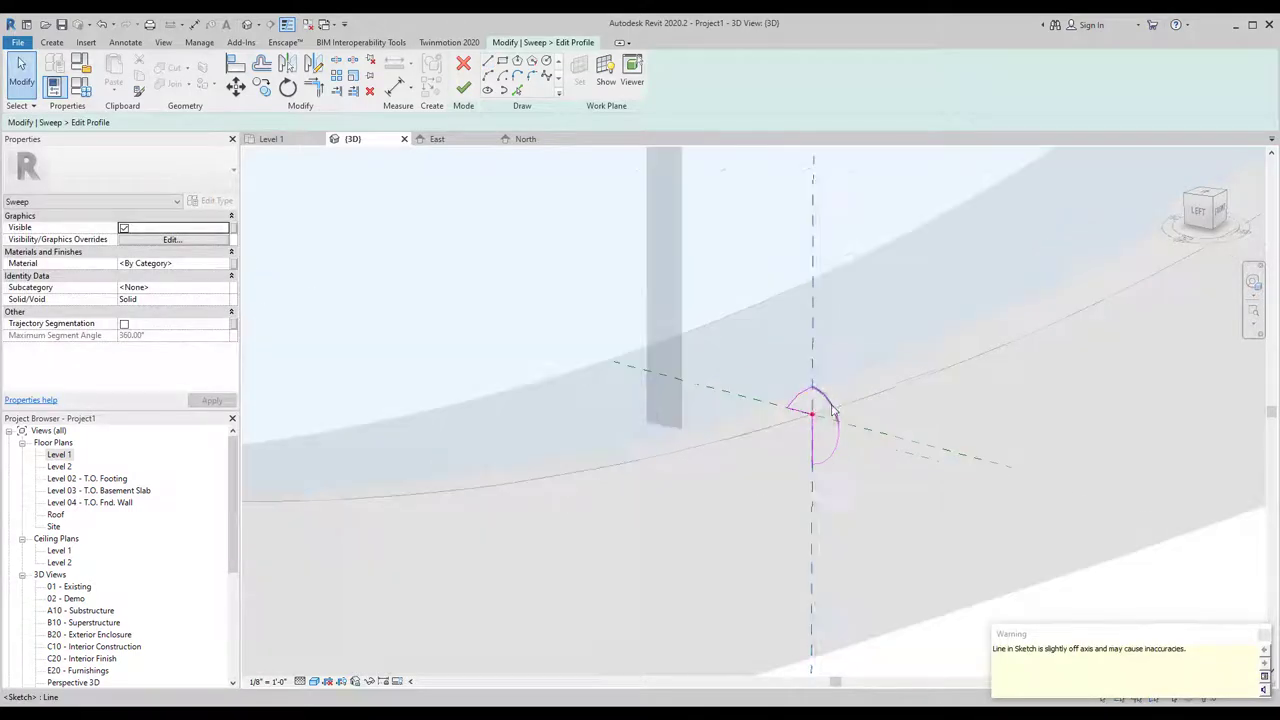
pyautogui.click(463, 88)
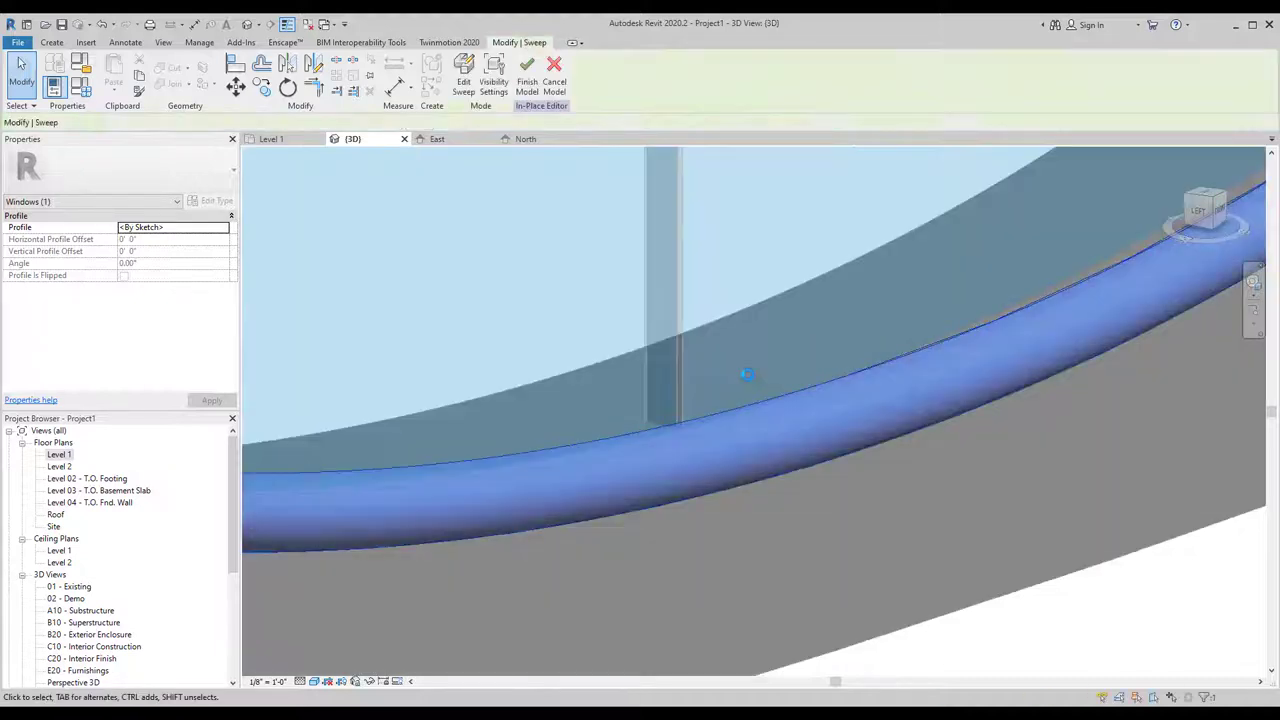
# Zoom out and deselect the finished rounded frame around the lower opening.
pyautogui.scroll(-4, 803, 403)
pyautogui.scroll(-2, 803, 403)
pyautogui.click(896, 538)
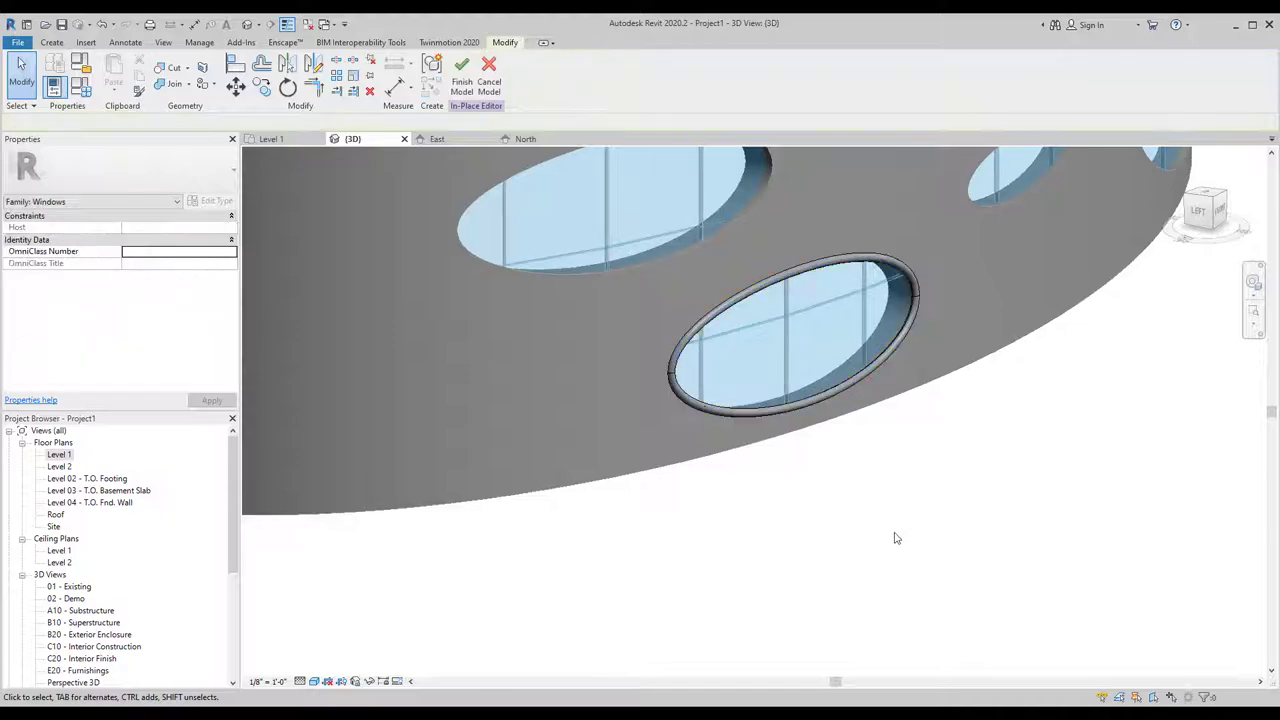